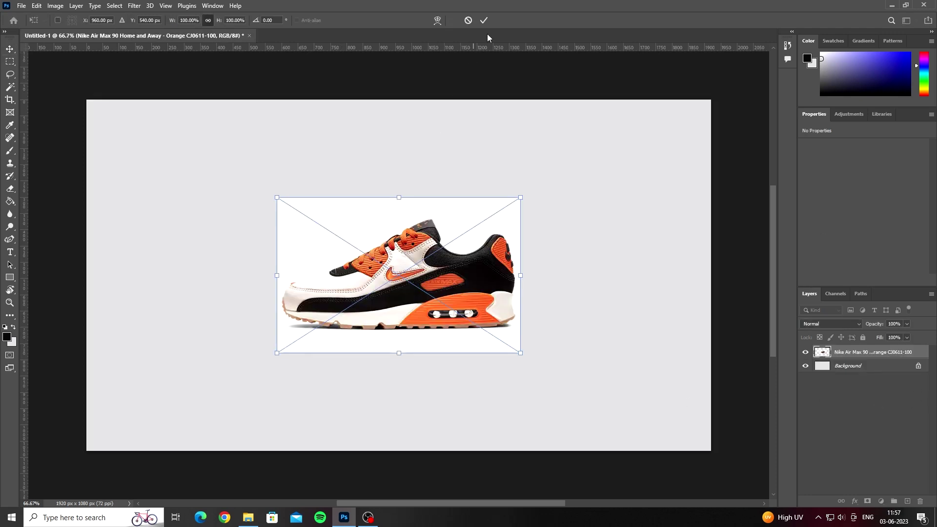
Step: Commit the placed shoe photo, rasterize its layer and box-select the shoe
left_click(484, 20)
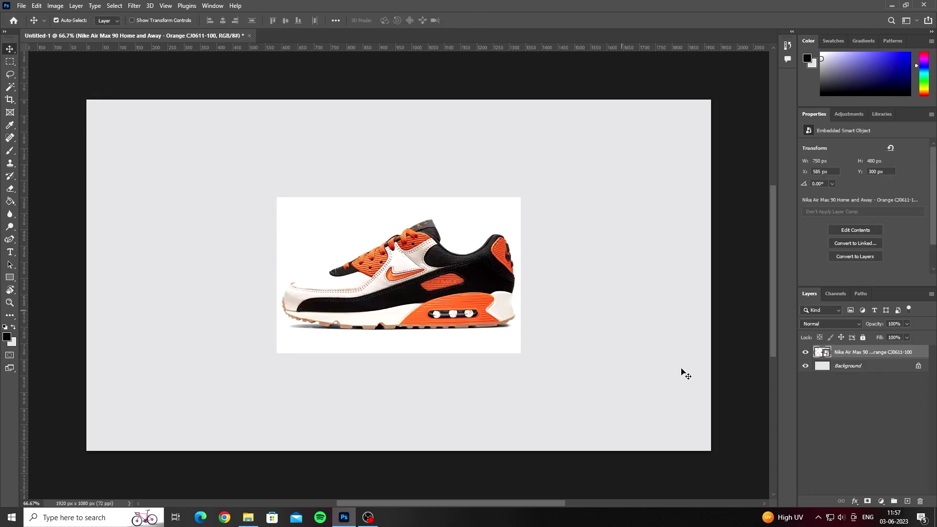
right_click(844, 359)
left_click(776, 251)
left_click_drag(10, 87, 72, 88)
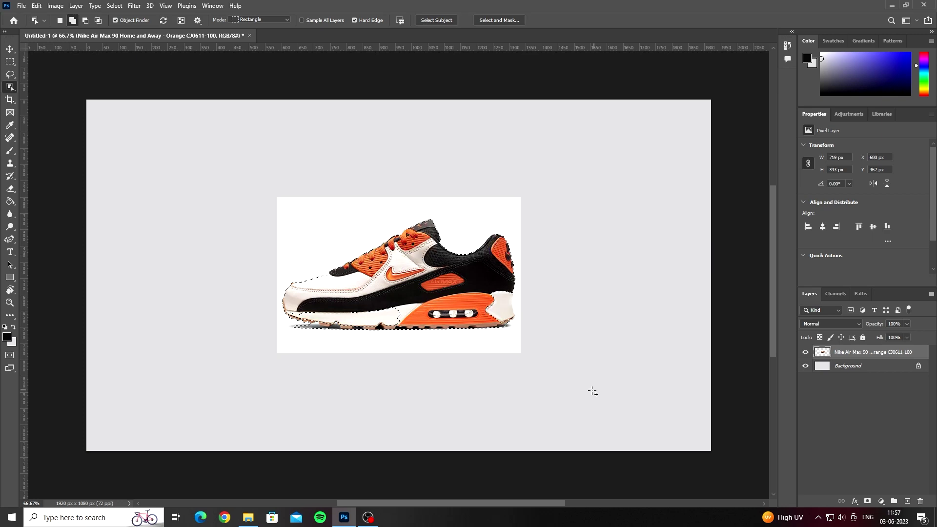
Step: Refine with Quick Selection and add a layer mask hiding the white background
scroll(480, 330, "up", 3)
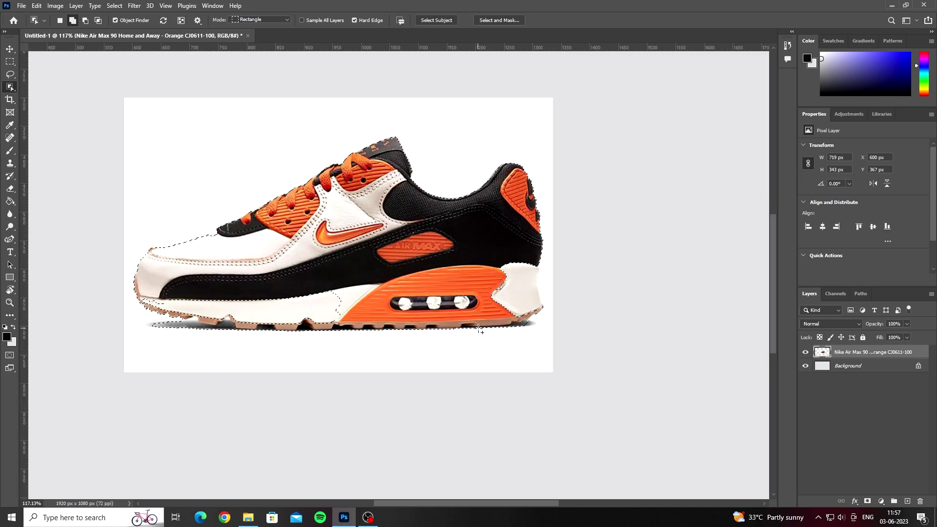
right_click(10, 87)
left_click(40, 95)
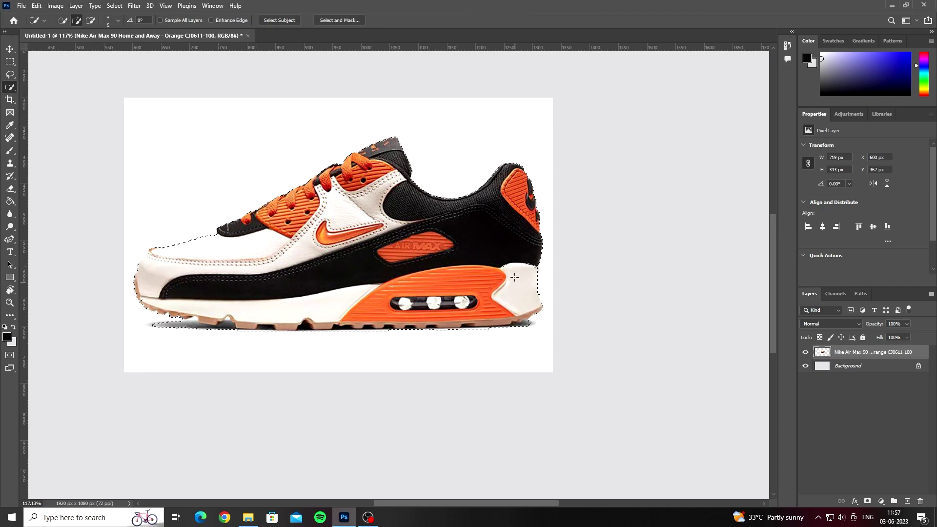
left_click(868, 501)
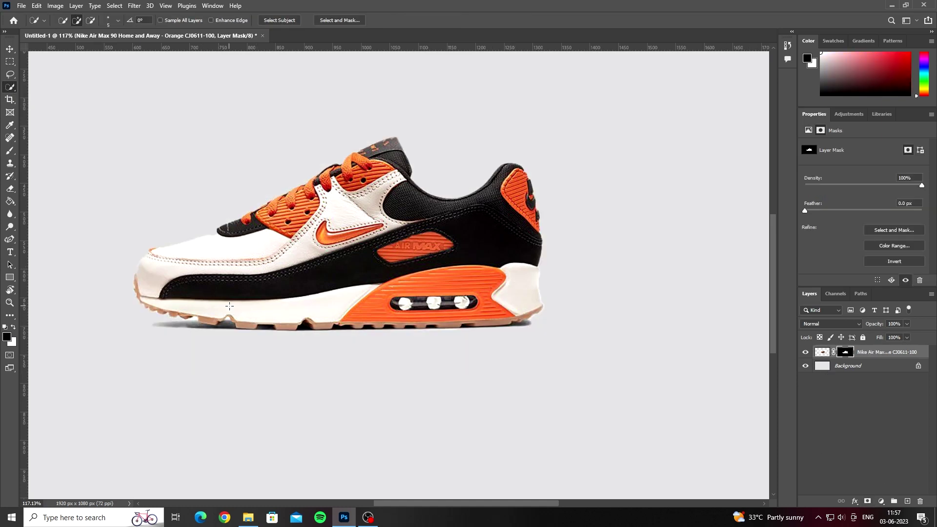
Step: Load the shoe outline as a selection and contract it slightly inward
scroll(229, 306, "down", 1)
scroll(230, 305, "down", 2)
scroll(230, 305, "down", 1)
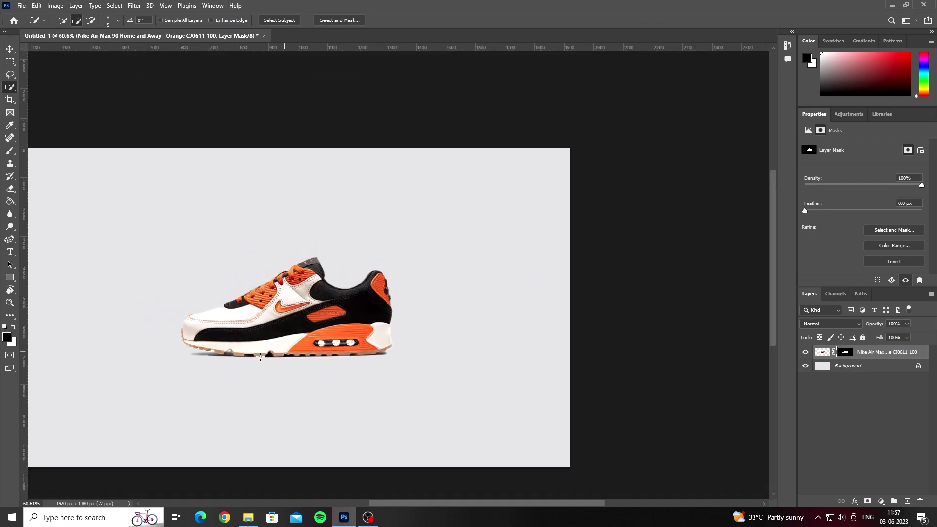
scroll(260, 357, "up", 3)
scroll(334, 329, "up", 2)
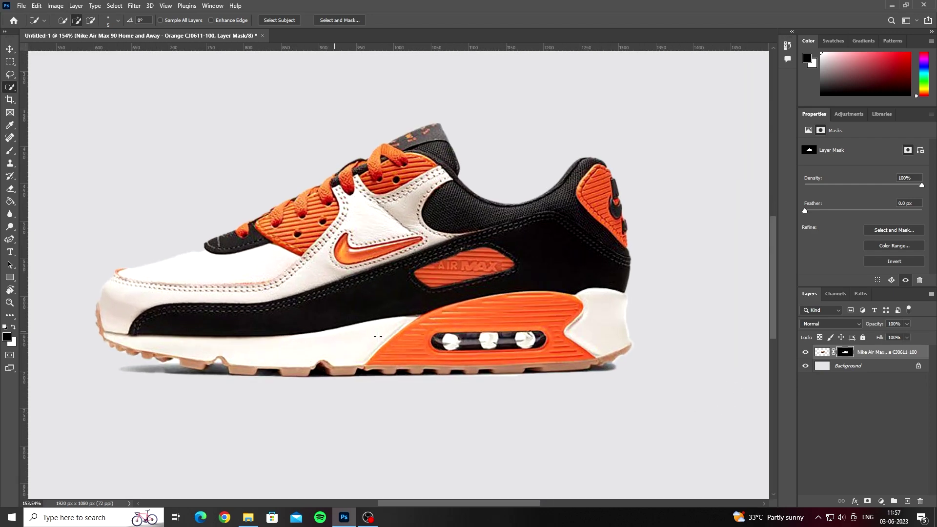
left_click(846, 353, "ctrl")
left_click(114, 6)
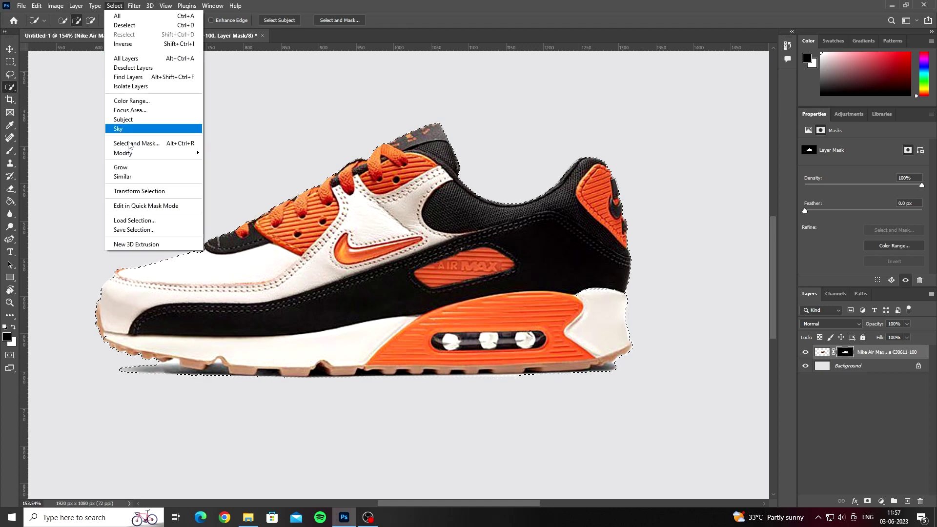
left_click(224, 180)
left_click(517, 159)
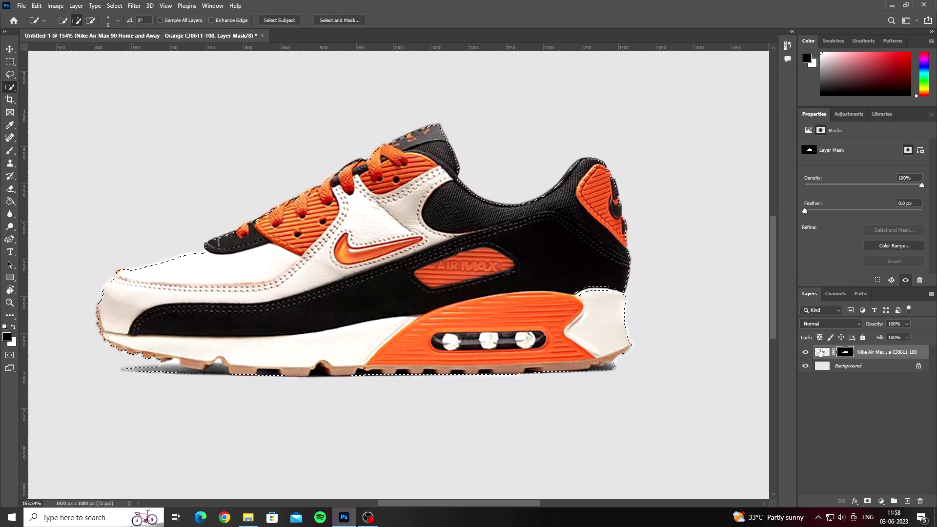
left_click(822, 352)
key("Delete")
key("ctrl+z")
Step: Invert the selection, delete the fringe around the shoe's edge and deselect
left_click(114, 5)
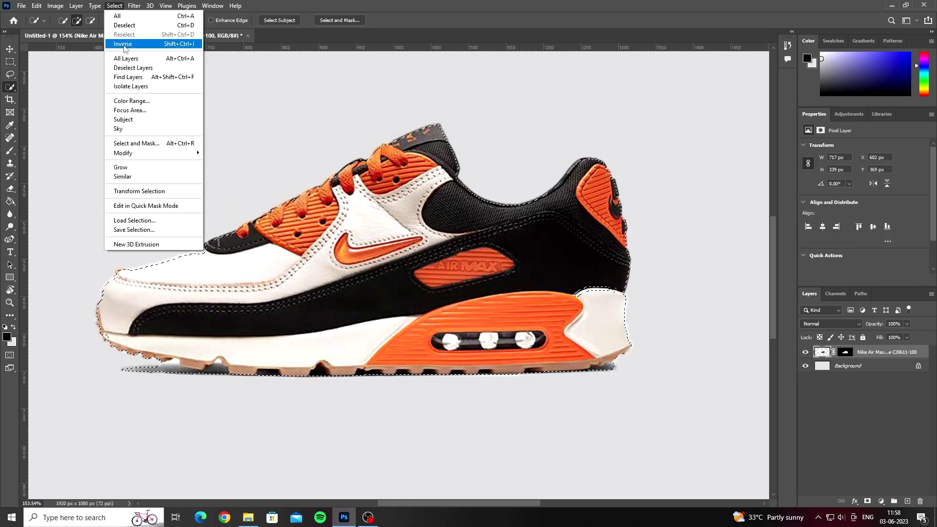
left_click(125, 48)
key("Delete")
key("ctrl+d")
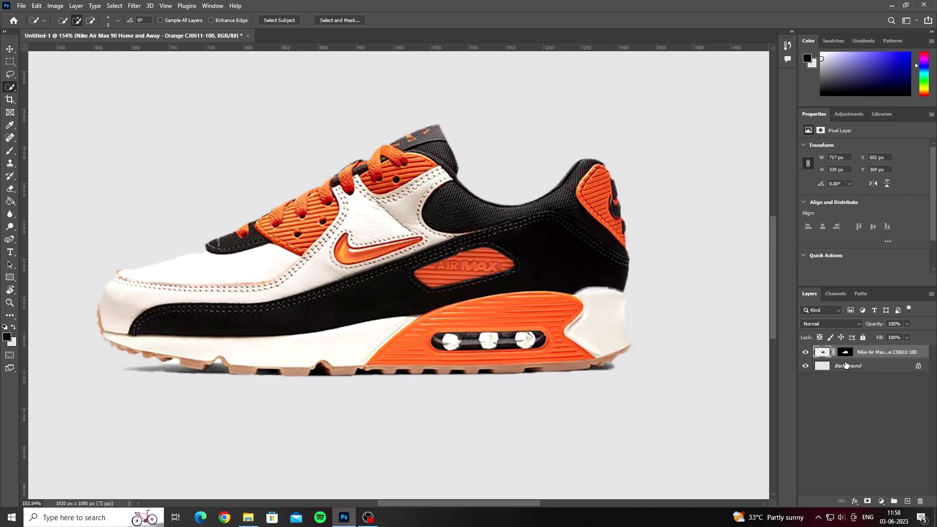
left_click(845, 352)
left_click(10, 150)
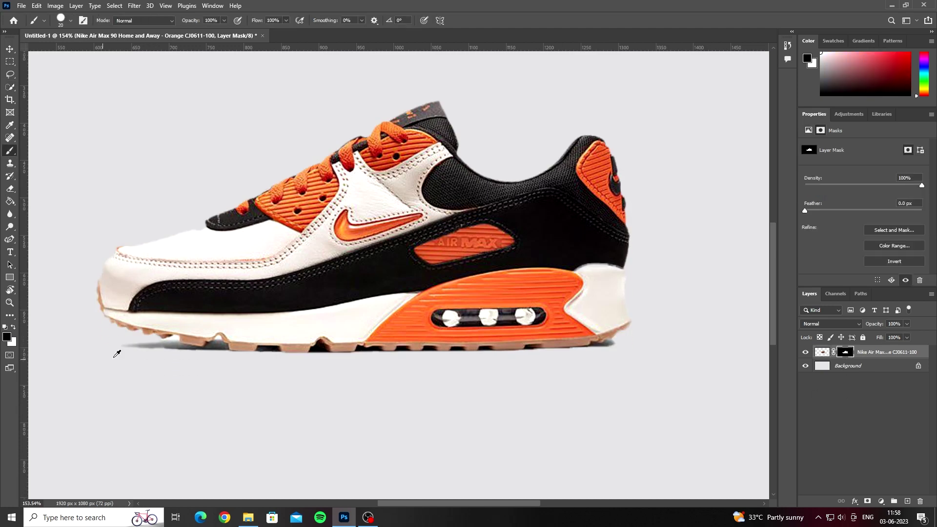
Step: Paint out the grey shadow, white patch and dark rectangle under the toe and front sole
scroll(117, 354, "up", 8)
left_click_drag(110, 336, 210, 337)
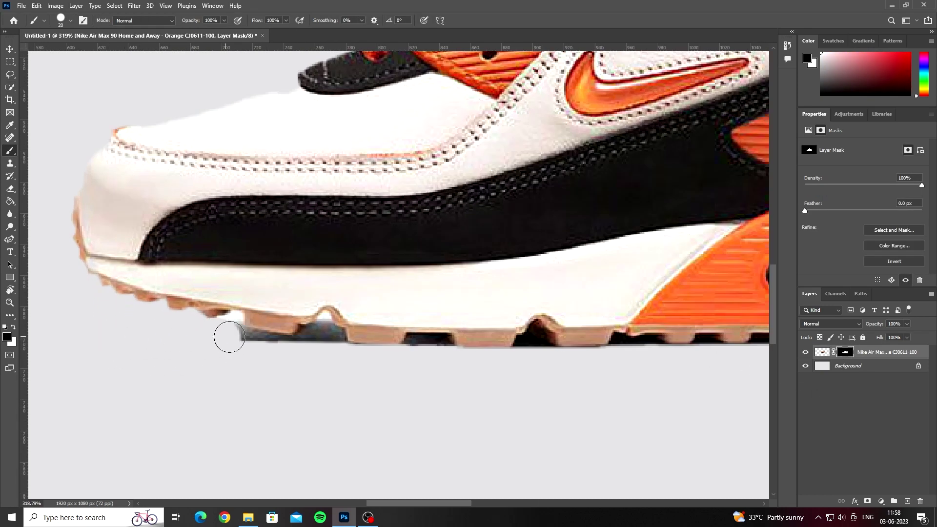
scroll(229, 337, "up", 5)
scroll(227, 330, "up", 3)
key("bracketleft")
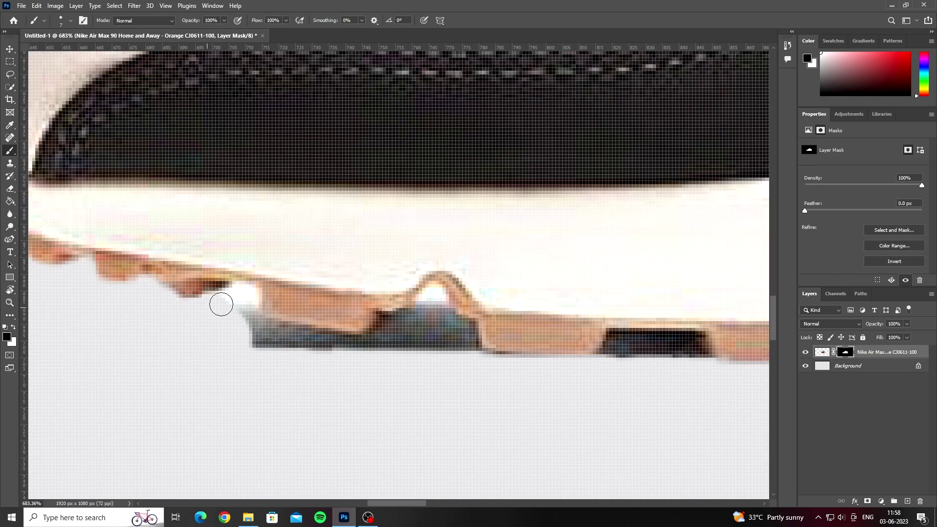
left_click_drag(221, 304, 266, 336)
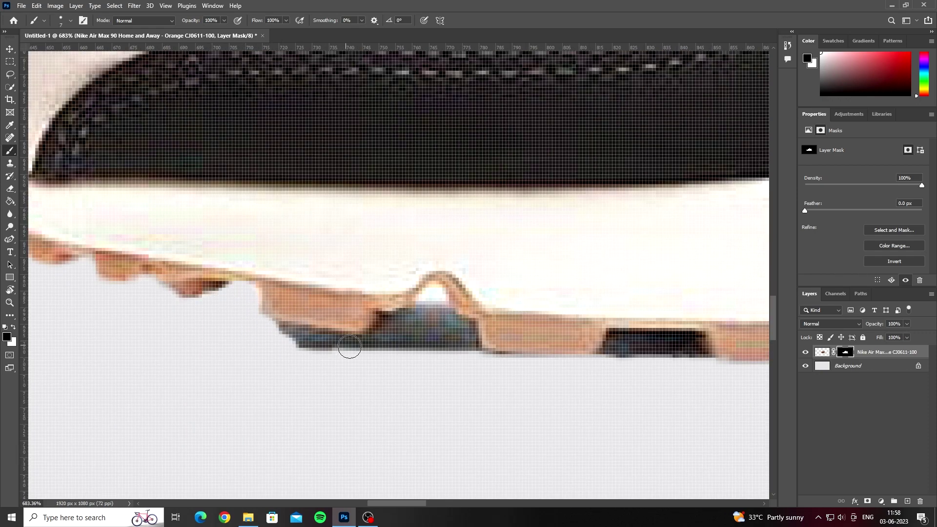
mouse_move(350, 347)
left_mouse_down()
mouse_move(429, 296)
mouse_move(459, 332)
mouse_move(433, 335)
left_mouse_up()
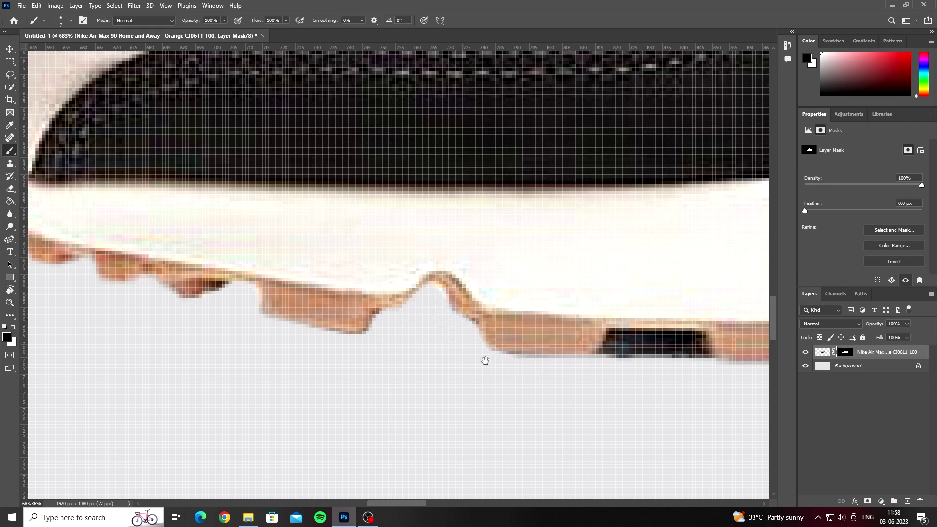
mouse_move(484, 360)
left_mouse_down()
mouse_move(226, 316)
mouse_move(351, 310)
mouse_move(358, 299)
left_mouse_up()
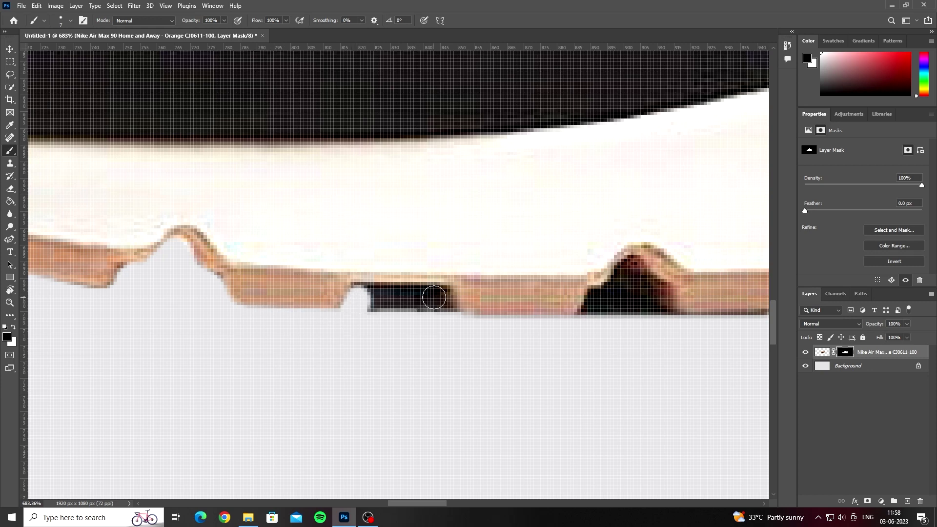
mouse_move(434, 298)
left_mouse_down()
mouse_move(450, 316)
mouse_move(356, 293)
left_mouse_up()
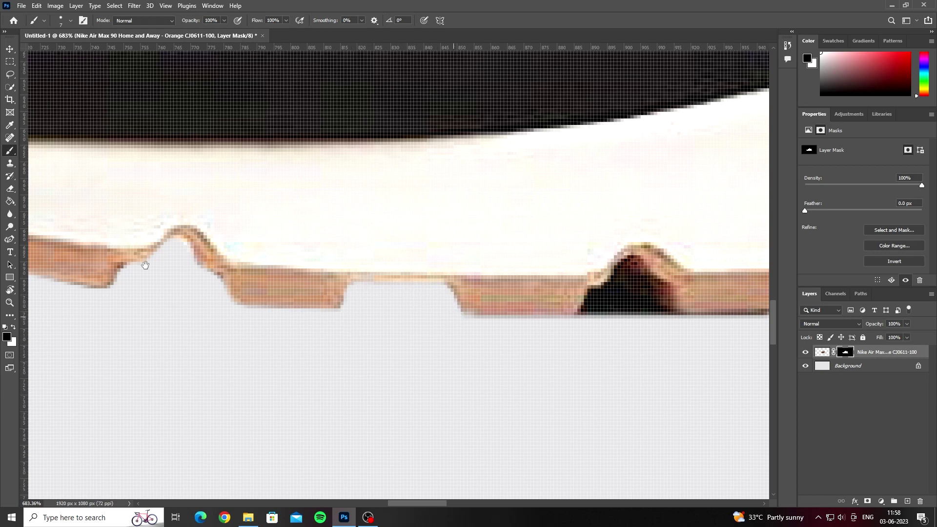
Step: Paint out the dark area under the arch and the grey strip along the mid-sole
scroll(139, 266, "right", 5)
scroll(140, 266, "down", 1)
left_click_drag(234, 242, 279, 242)
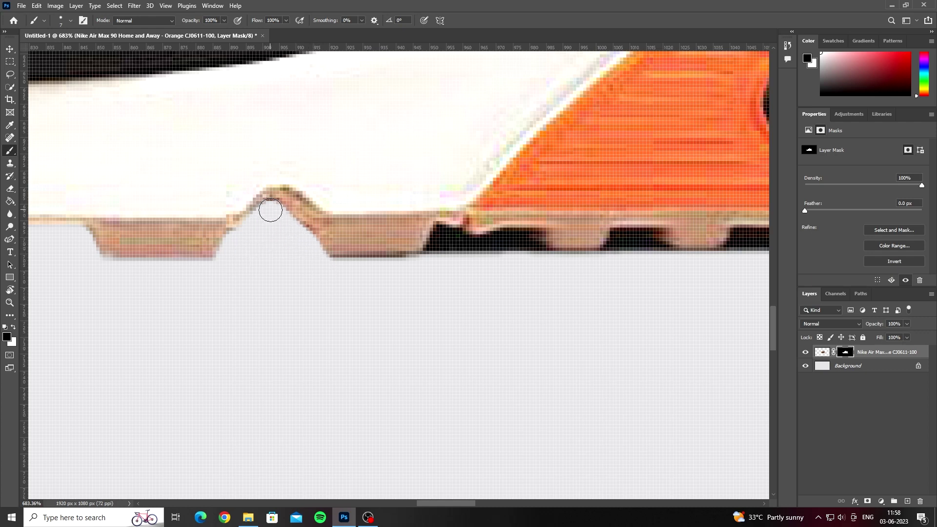
scroll(157, 282, "right", 3)
mouse_move(147, 270)
left_mouse_down()
mouse_move(256, 270)
mouse_move(244, 251)
mouse_move(291, 259)
mouse_move(291, 247)
mouse_move(339, 243)
mouse_move(323, 255)
mouse_move(429, 260)
mouse_move(429, 244)
mouse_move(465, 243)
left_mouse_up()
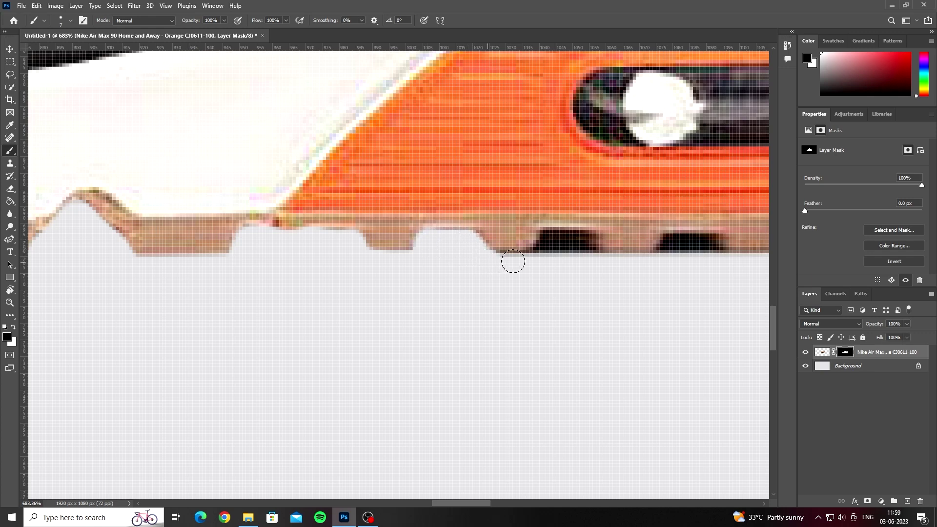
mouse_move(513, 261)
left_mouse_down()
mouse_move(379, 265)
mouse_move(432, 257)
left_mouse_up()
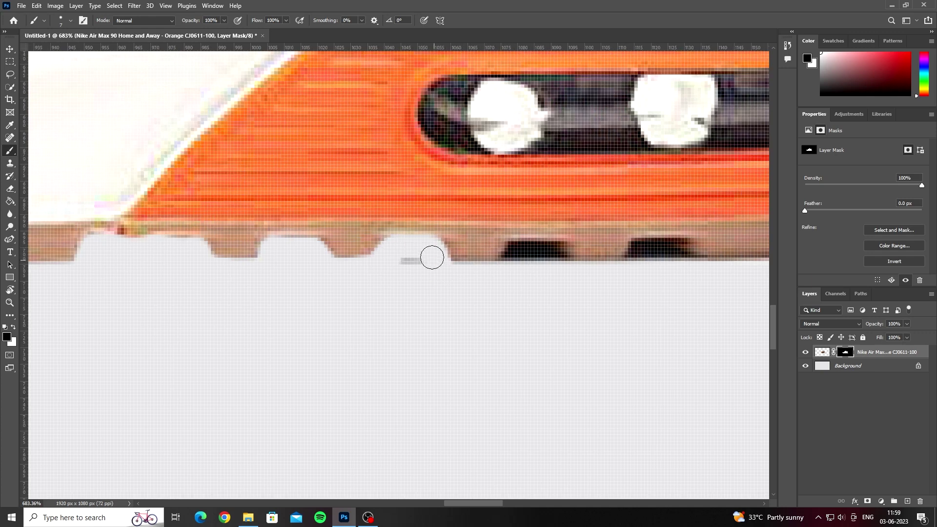
Step: Erase the remaining strip and dark heel shadow on the mask, then zoom back out
left_click_drag(346, 273, 178, 266)
mouse_move(314, 263)
left_mouse_down()
mouse_move(345, 241)
mouse_move(420, 255)
left_mouse_up()
mouse_move(444, 268)
left_mouse_down()
mouse_move(255, 266)
mouse_move(288, 242)
mouse_move(329, 252)
left_mouse_up()
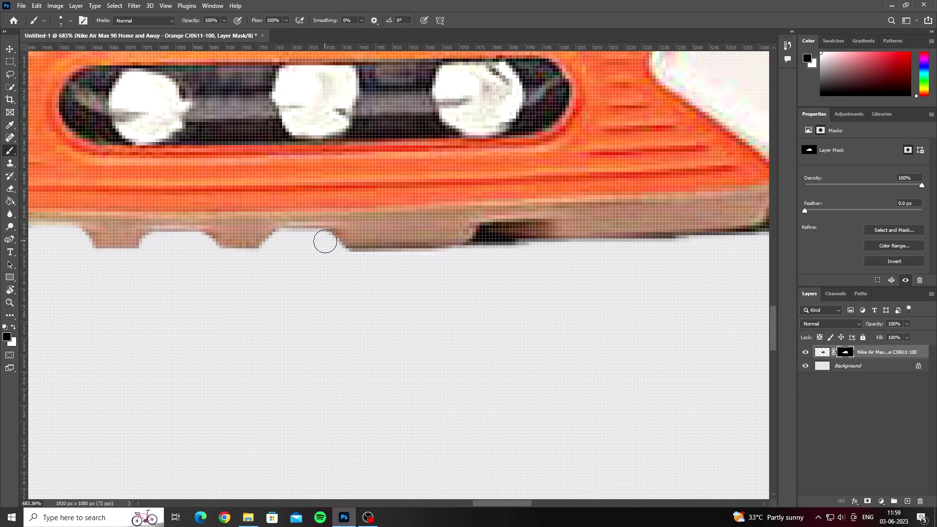
mouse_move(465, 255)
left_mouse_down()
mouse_move(287, 266)
mouse_move(396, 258)
left_mouse_up()
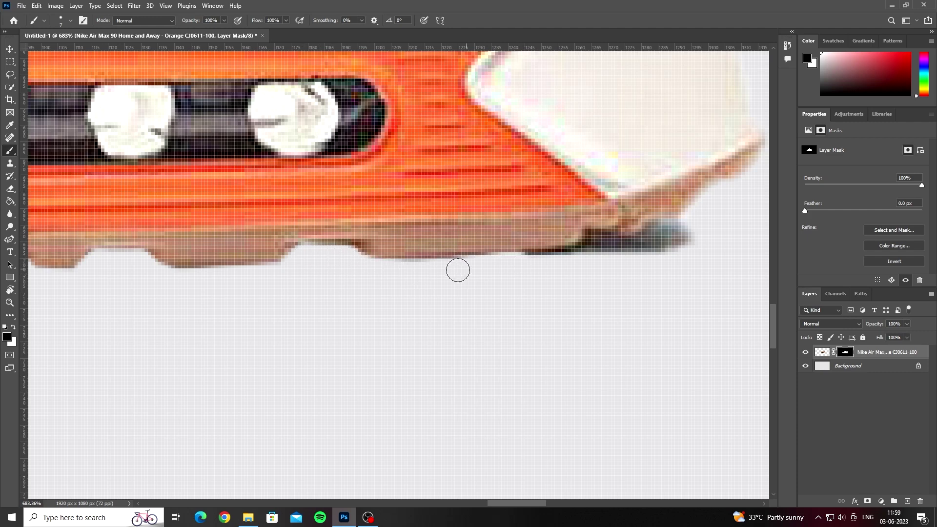
left_click_drag(522, 266, 160, 274)
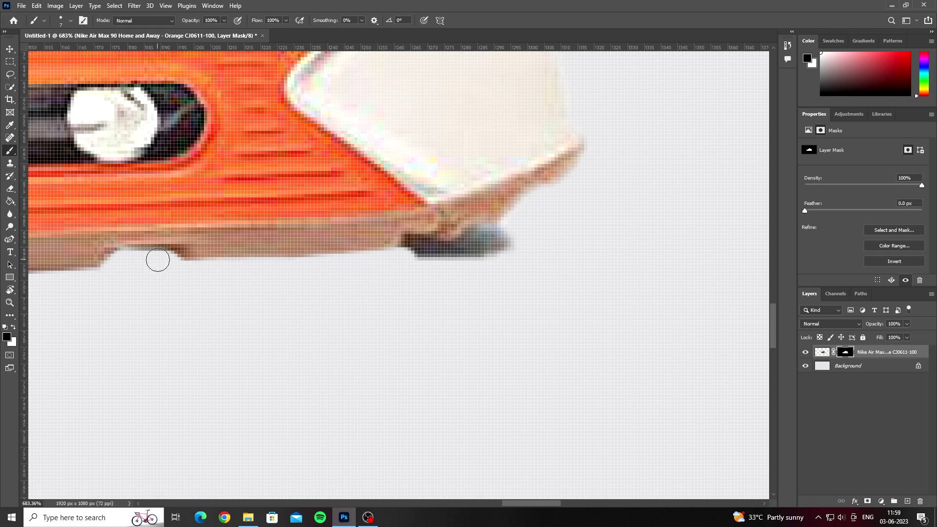
mouse_move(417, 259)
left_mouse_down()
mouse_move(408, 249)
mouse_move(519, 241)
mouse_move(475, 238)
left_mouse_up()
scroll(476, 238, "down", 3)
scroll(435, 244, "down", 3)
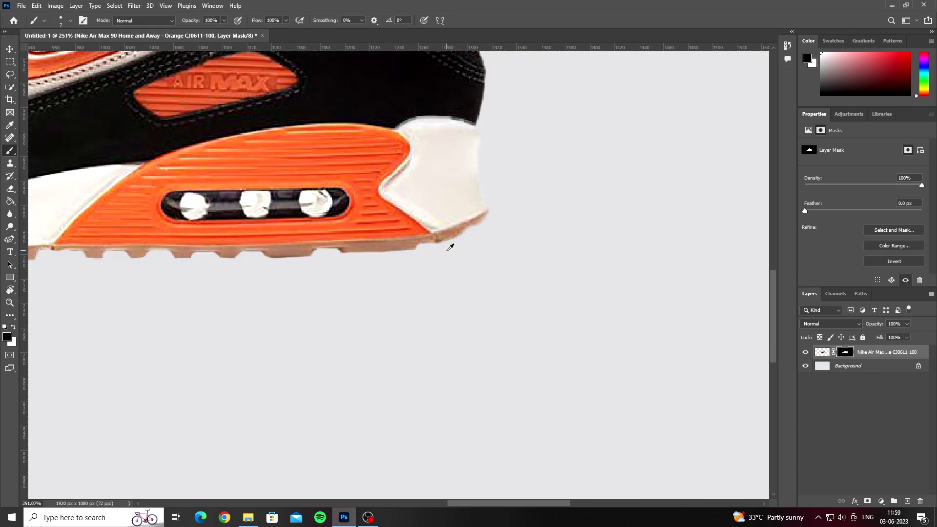
scroll(449, 247, "down", 3)
scroll(462, 262, "down", 2)
scroll(386, 255, "up", 2)
scroll(406, 254, "down", 4)
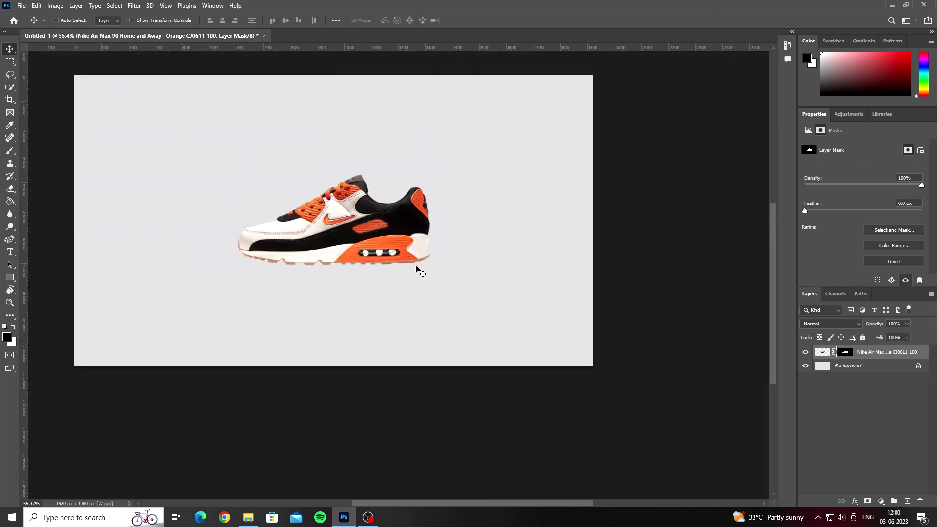
Step: Rotate the shoe about -38° toe-up, move it right of centre and enlarge it
key("ctrl+t")
mouse_move(425, 271)
left_mouse_down()
mouse_move(456, 237)
mouse_move(370, 211)
left_mouse_up()
left_click_drag(313, 239, 466, 252)
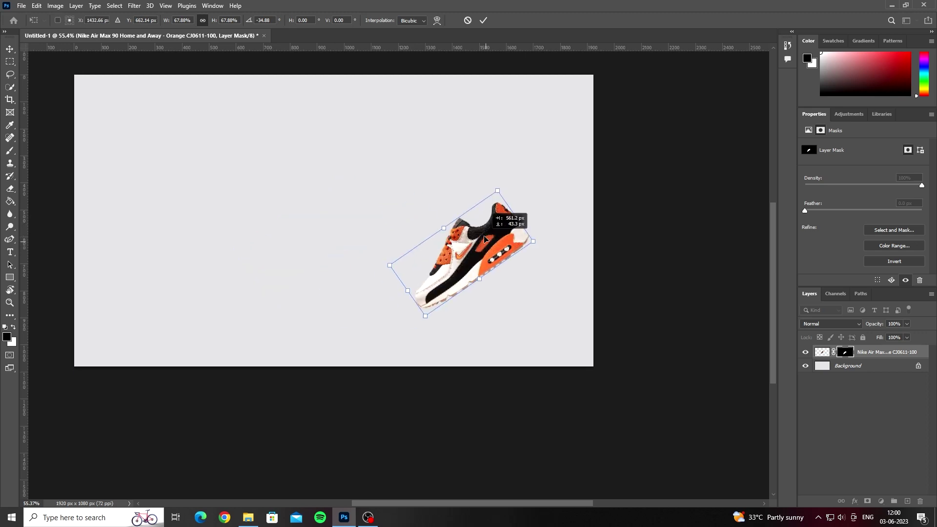
left_click_drag(510, 224, 532, 190)
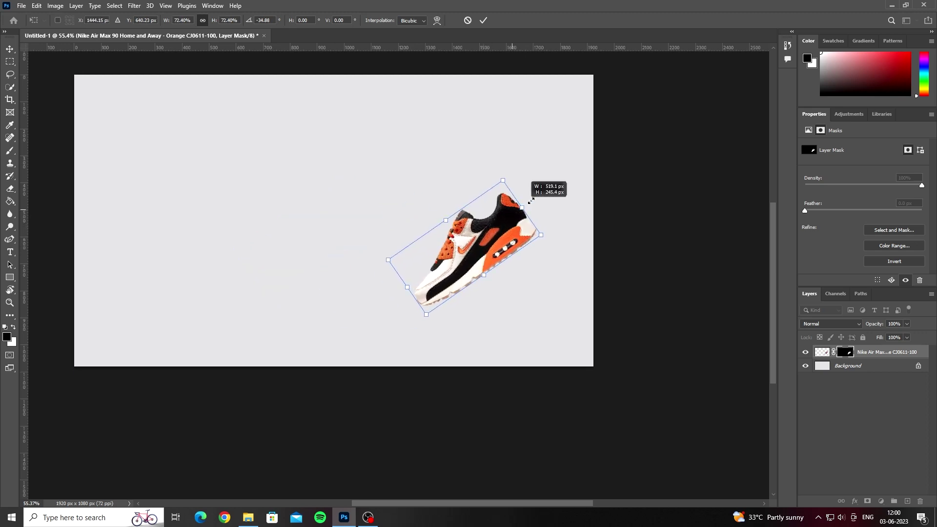
left_click_drag(484, 229, 480, 226)
key("Return")
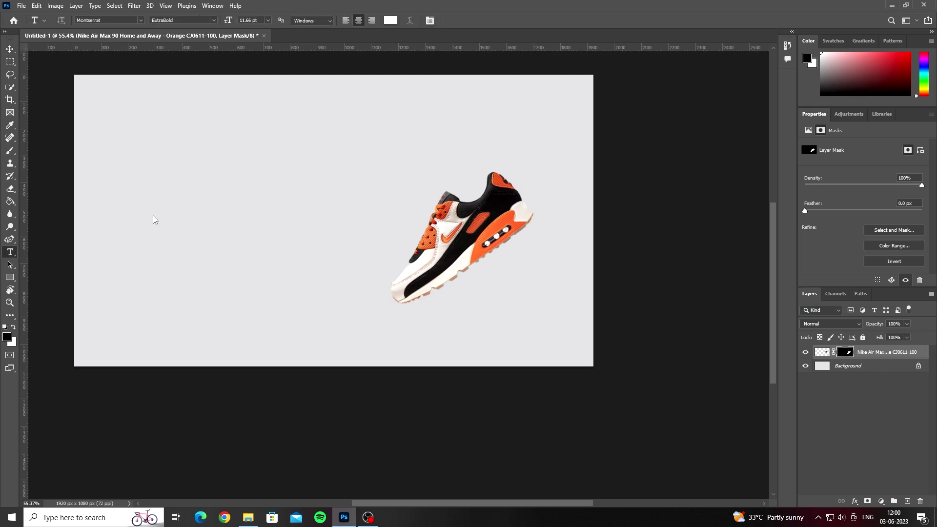
Step: Add a LOREM IPSUM placeholder text layer left of the shoe and scale it up
left_click(156, 193)
key("ctrl+Return")
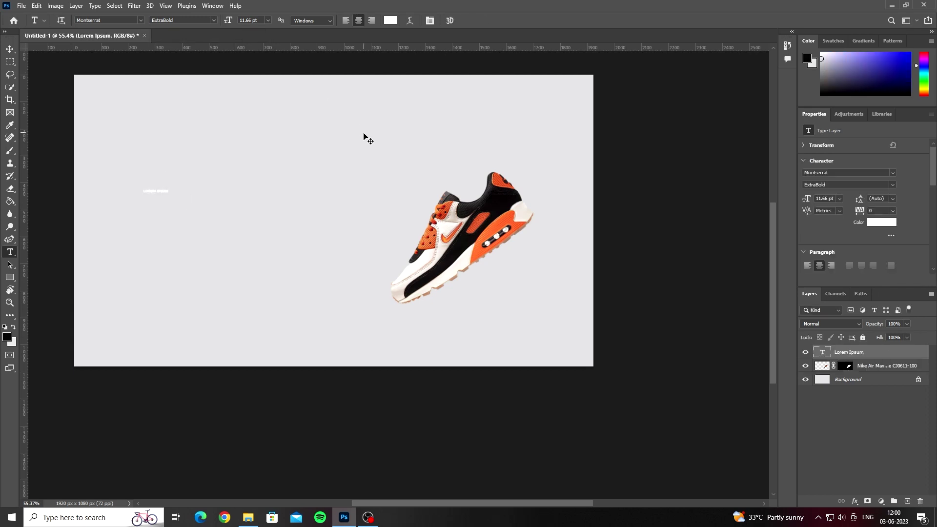
key("ctrl+t")
left_click_drag(168, 191, 299, 193)
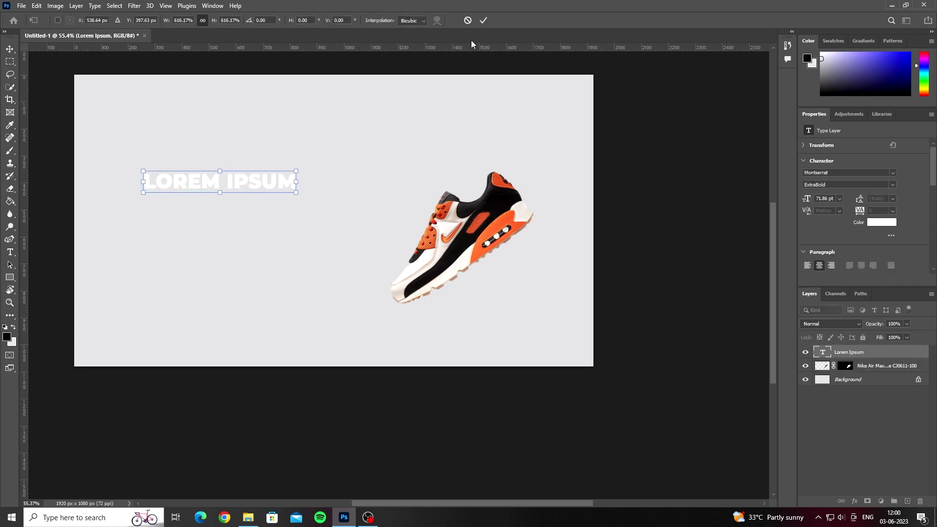
left_click(483, 20)
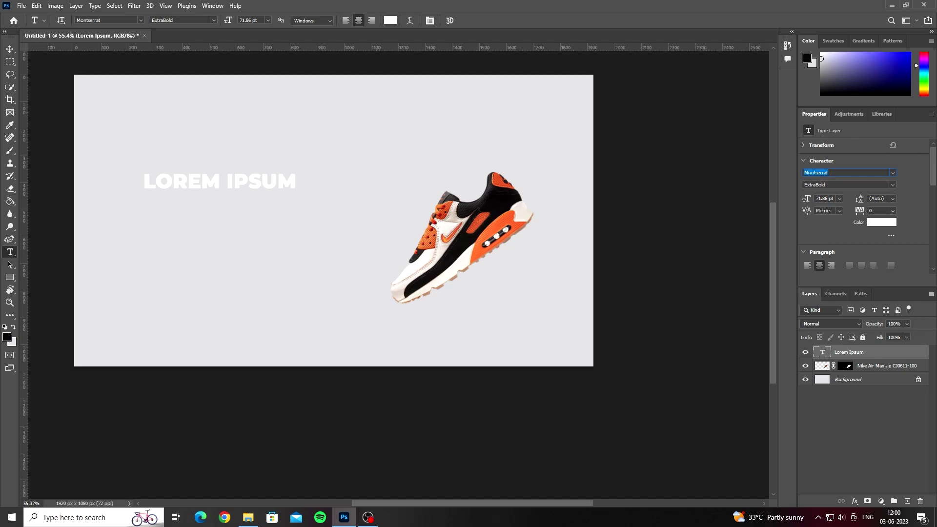
Step: Set the text to Metropolis Bold in black
type("metro")
left_click(801, 212)
left_click(893, 184)
left_click(826, 277)
left_click(882, 222)
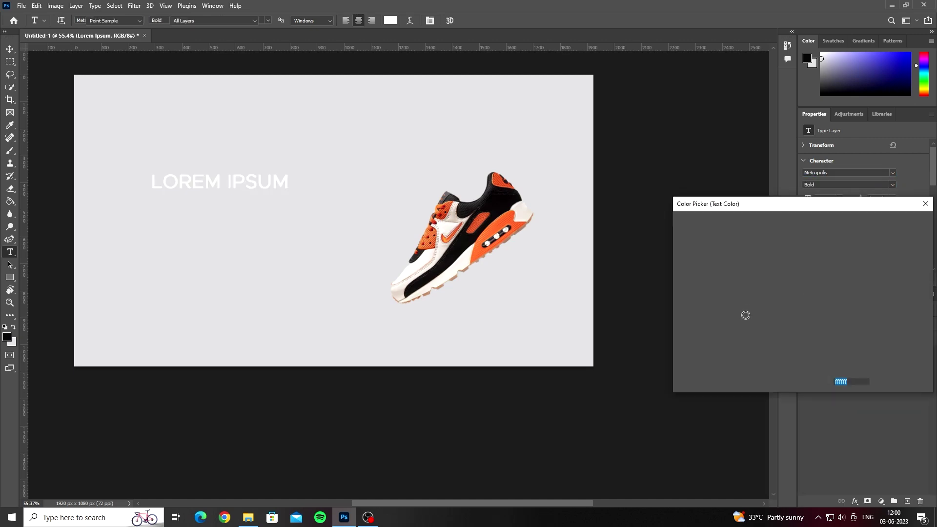
left_click(901, 223)
Step: Replace the LOREM IPSUM line with the word AIR
triple_click(226, 175)
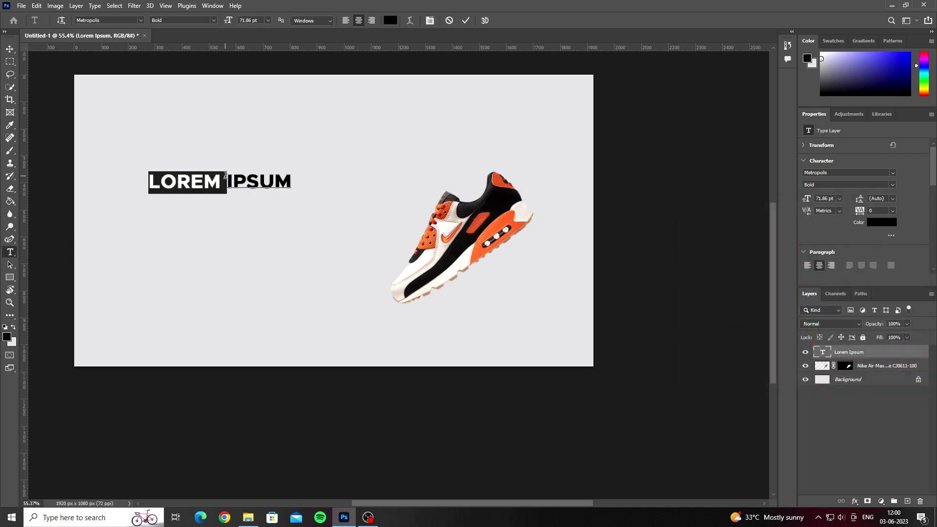
type("AIR")
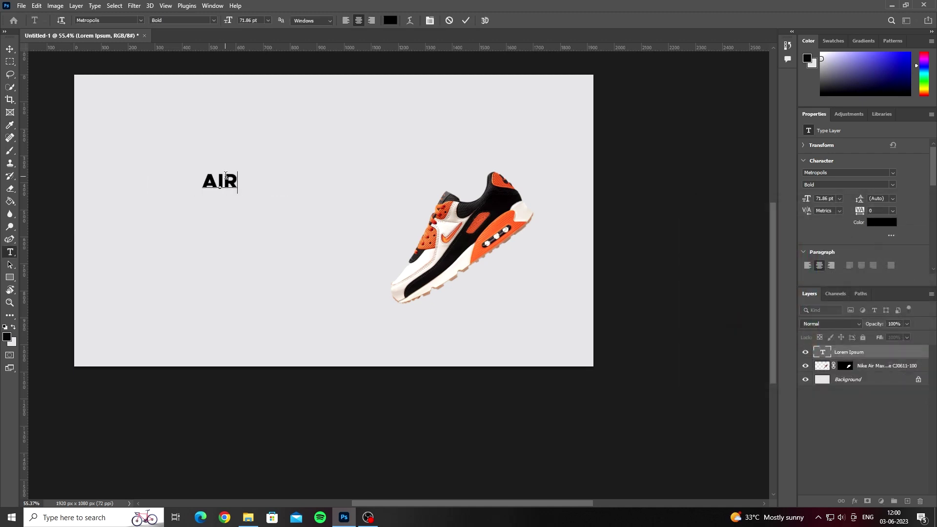
type("M")
key("BackSpace")
key("BackSpace")
type("AIR MA")
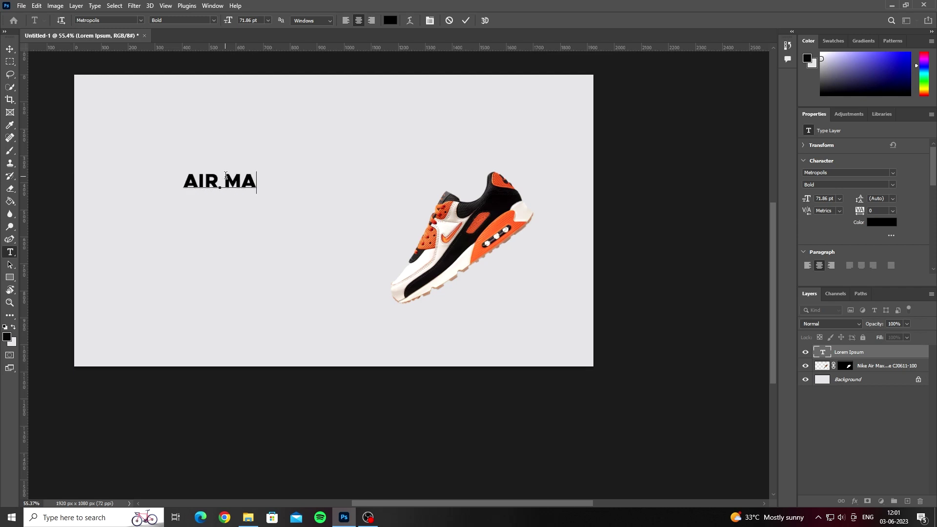
key("BackSpace")
key("BackSpace")
Step: Switch AIR to Metropolis Medium and try 760 letter spacing
left_click(464, 20)
left_click(891, 185)
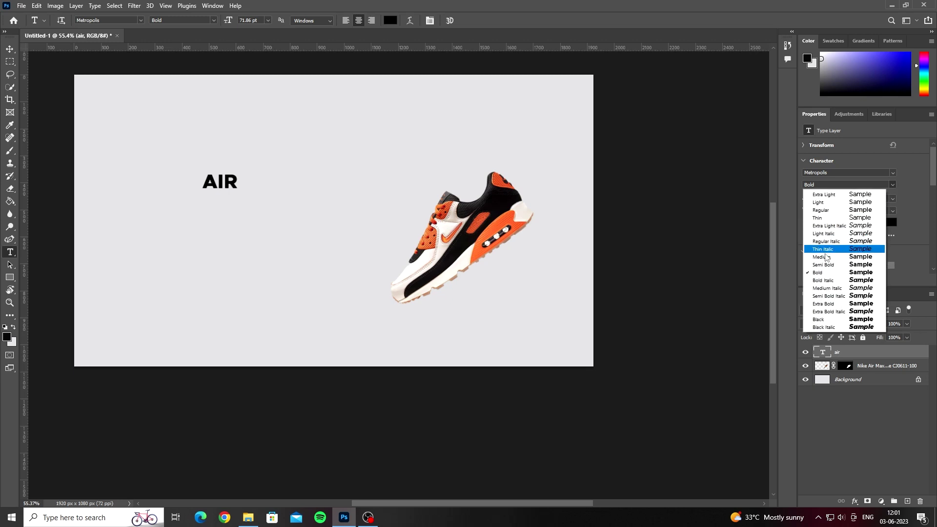
left_click(824, 238)
left_click(879, 211)
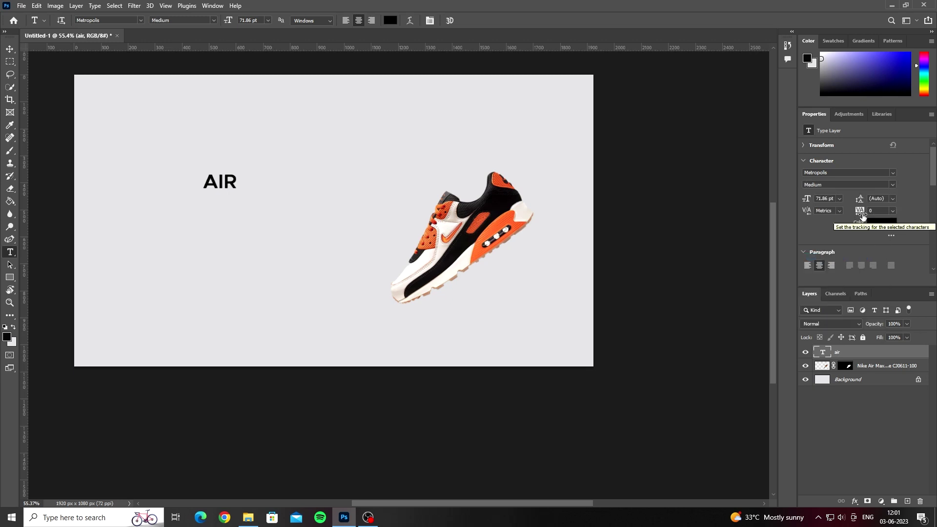
type("760")
key("Return")
Step: Settle AIR's tracking at 800 after trying 200 and 400
left_click(892, 210)
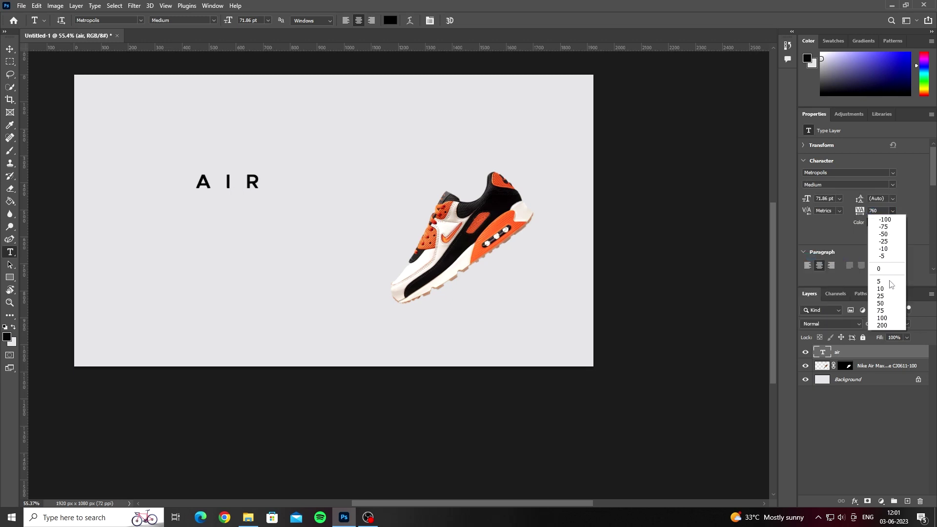
left_click(879, 327)
left_click(863, 215)
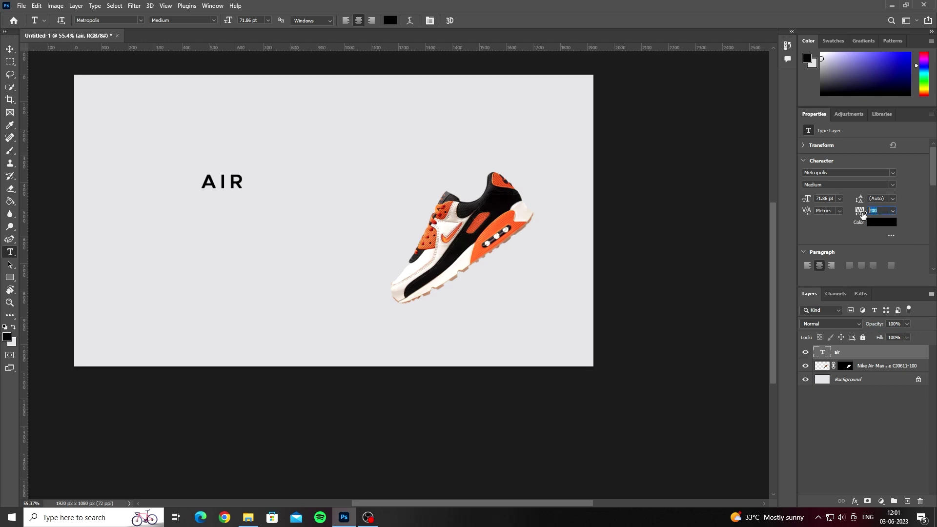
key("Return")
double_click(880, 210)
type("600")
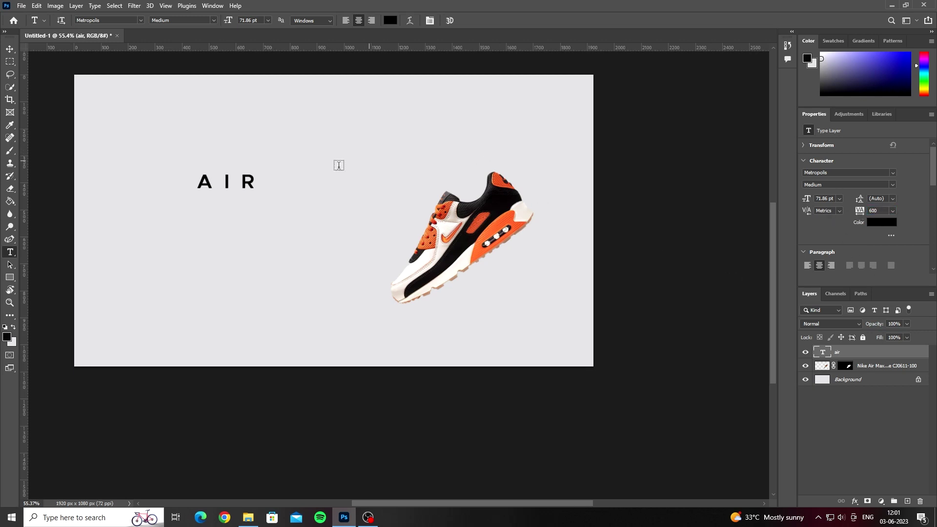
type("00")
key("Return")
Step: Duplicate AIR below itself with the Move tool and retype the copy as MAX
left_click(9, 49)
mouse_move(203, 182)
left_mouse_down()
mouse_move(155, 178)
mouse_move(153, 215)
left_mouse_up()
double_click(154, 215)
type("max")
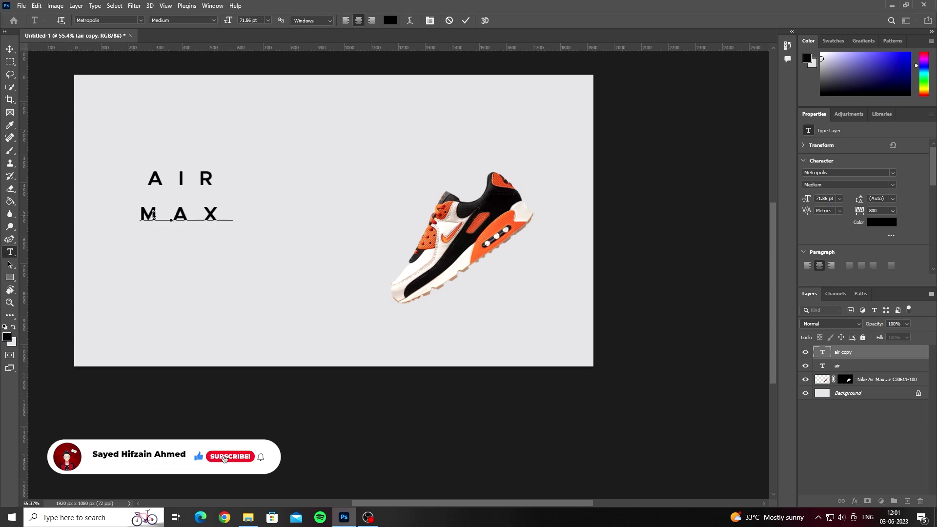
key("ctrl+Return")
Step: Colour MAX with orange sampled from the shoe, deepened to red-orange
left_click(875, 223)
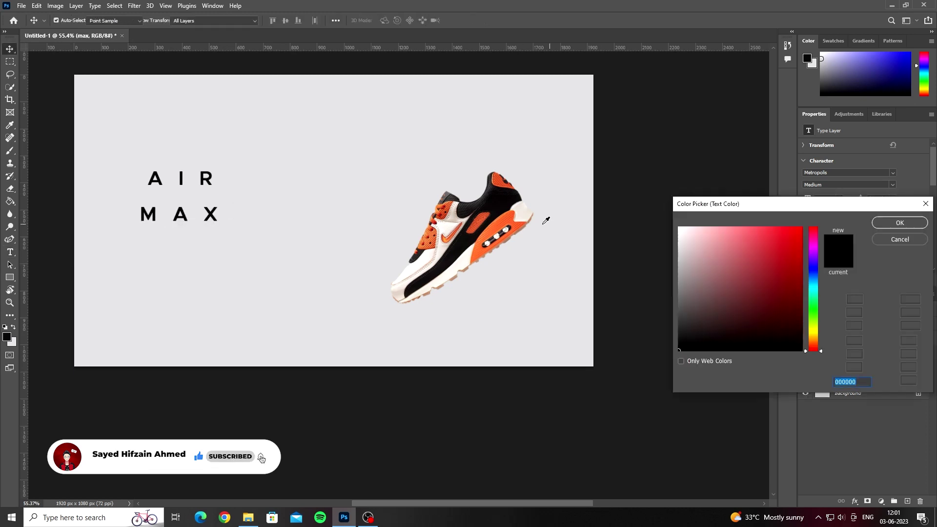
left_click(508, 215)
left_click(900, 222)
key("v")
scroll(224, 229, "up", 3)
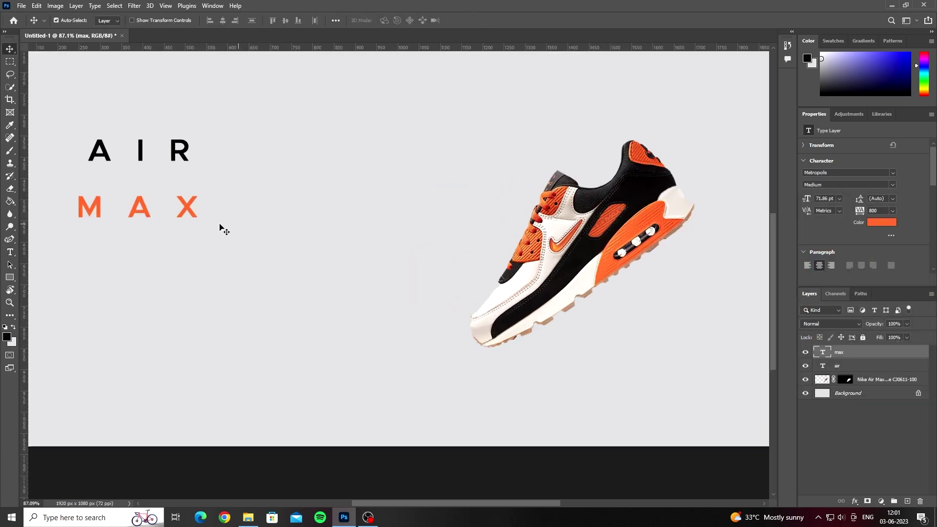
left_click(886, 224)
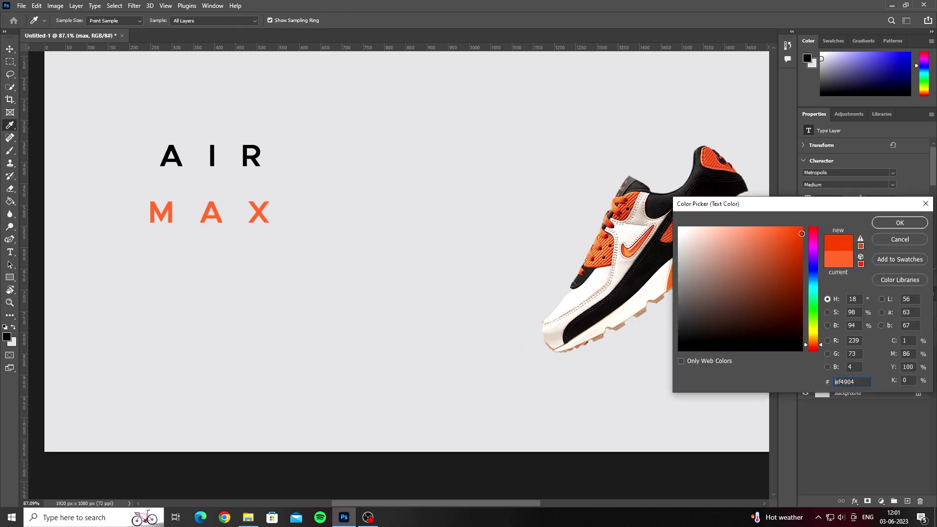
left_click_drag(785, 255, 800, 246)
left_click(894, 226)
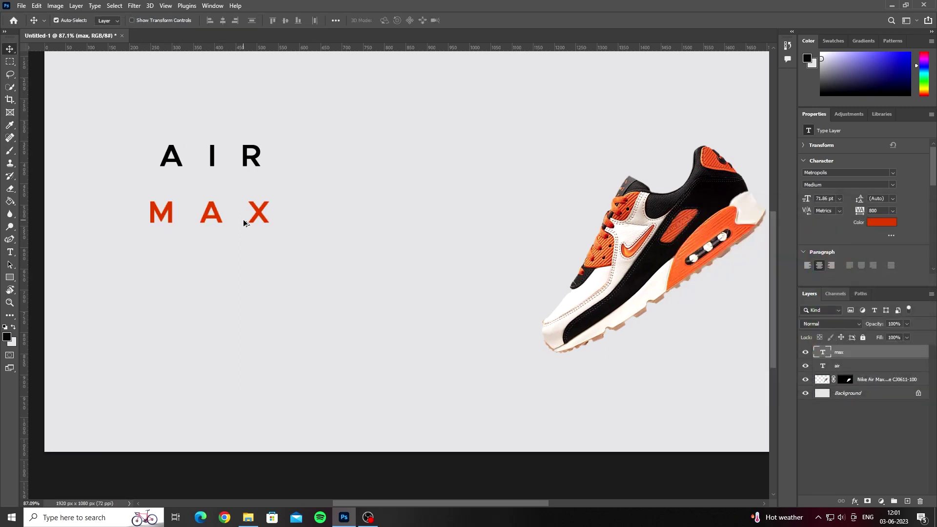
Step: Enlarge the MAX text with Free Transform
scroll(244, 224, "down", 2)
key("ctrl+t")
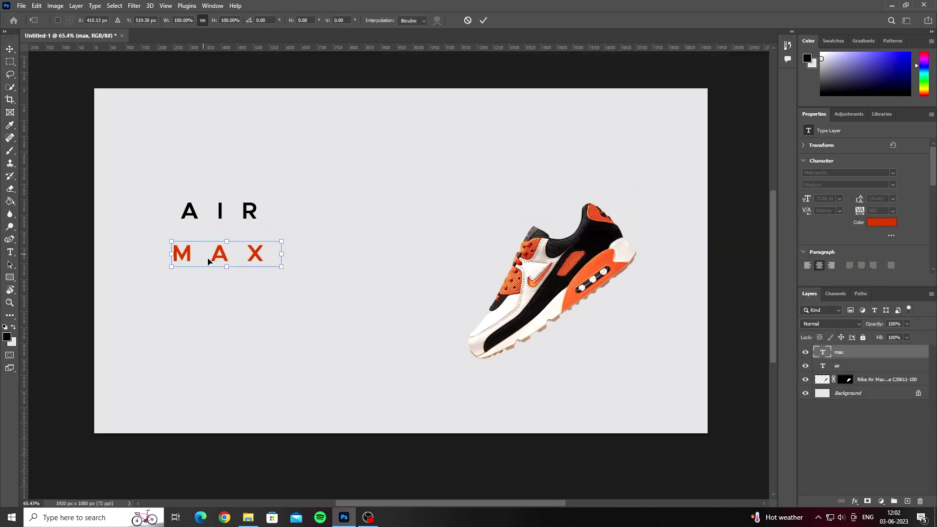
mouse_move(225, 267)
left_mouse_down()
mouse_move(225, 280)
mouse_move(269, 263)
left_mouse_up()
Step: Line AIR up with MAX and shrink MAX to about 59% of its size
key("Return")
scroll(226, 282, "up", 2)
left_click_drag(266, 222, 306, 223)
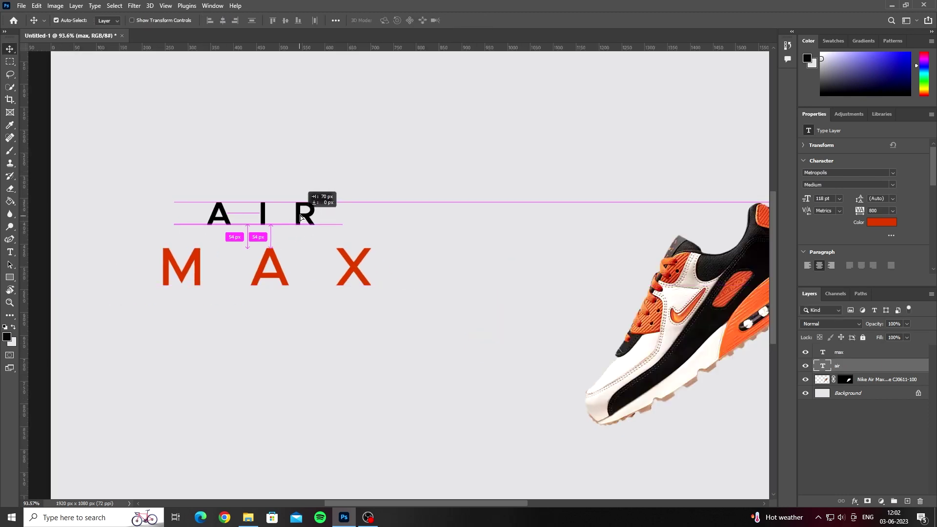
scroll(282, 259, "up", 1)
left_click(282, 259)
key("ctrl+t")
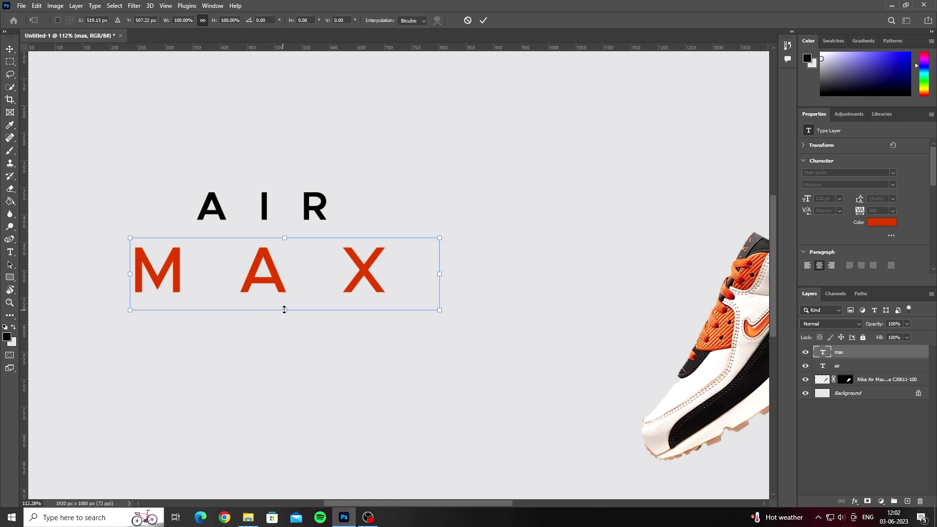
mouse_move(283, 309)
left_mouse_down()
mouse_move(281, 271)
mouse_move(284, 280)
left_mouse_up()
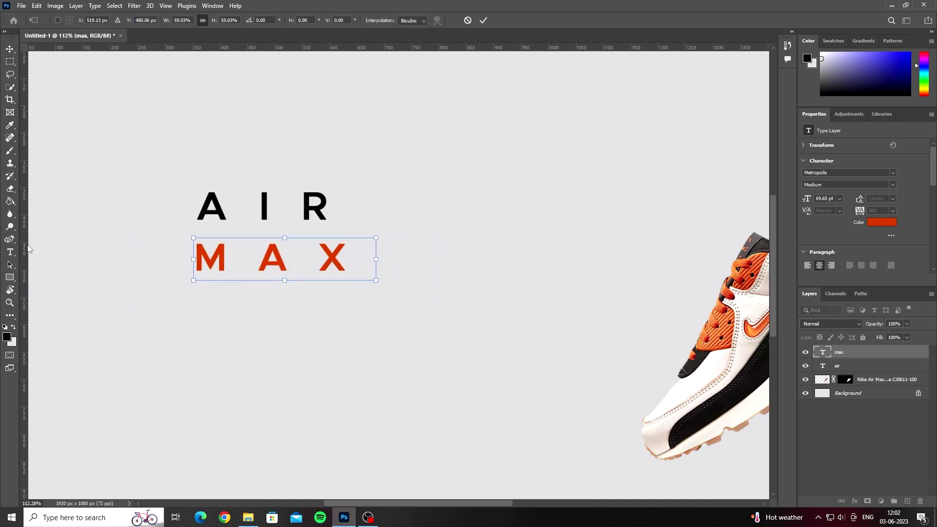
left_click(483, 20)
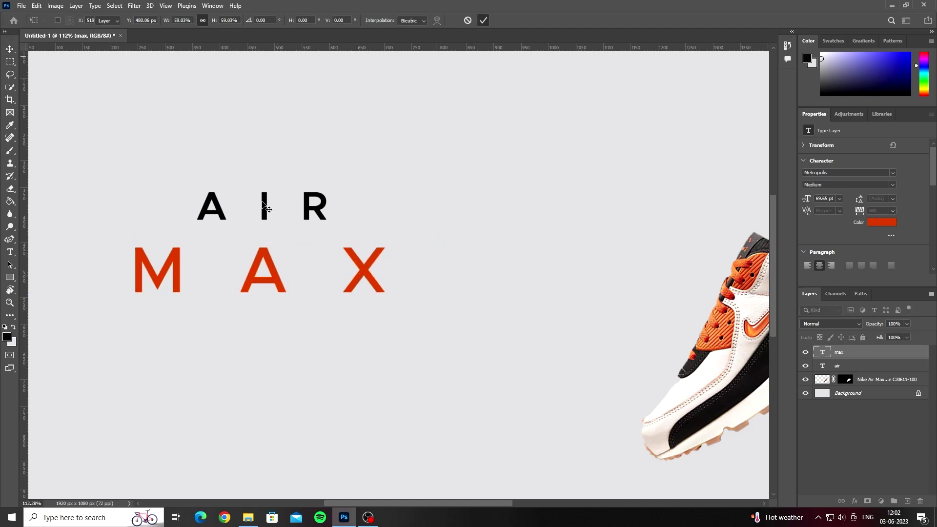
Step: Shrink AIR to about two-thirds its size, keeping its 800 letter spacing
scroll(266, 223, "up", 3)
left_click(266, 223)
key("ctrl+t")
left_click_drag(292, 167, 292, 196)
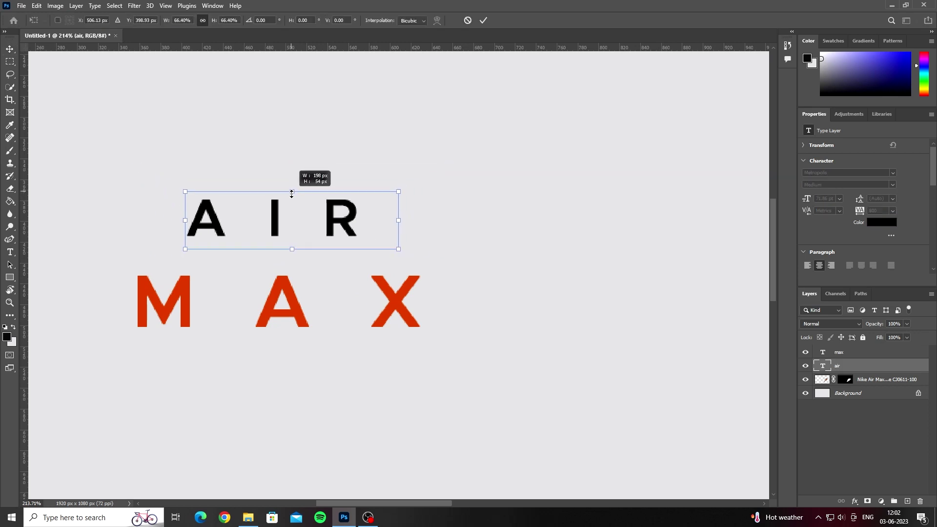
left_click(486, 20)
left_click(875, 210)
scroll(875, 210, "up", 3)
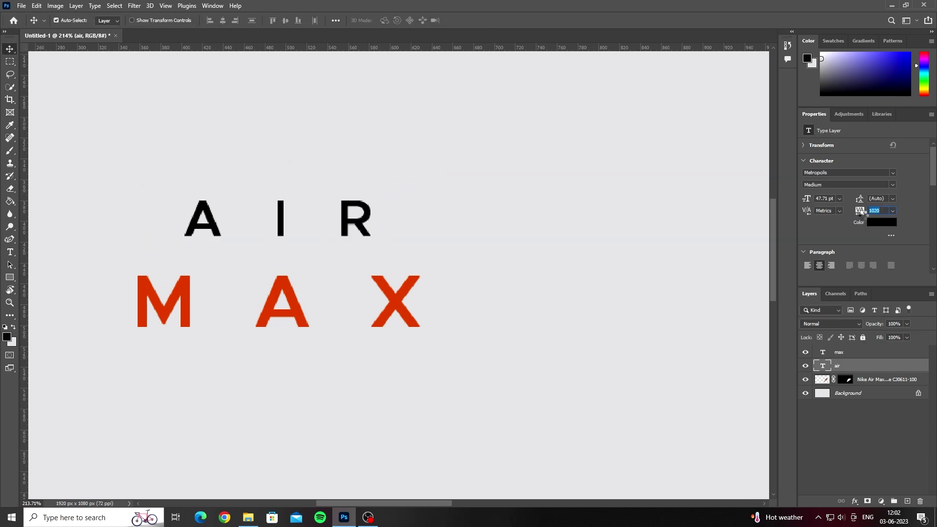
scroll(874, 210, "up", 3)
scroll(875, 211, "up", 3)
scroll(874, 215, "up", 4)
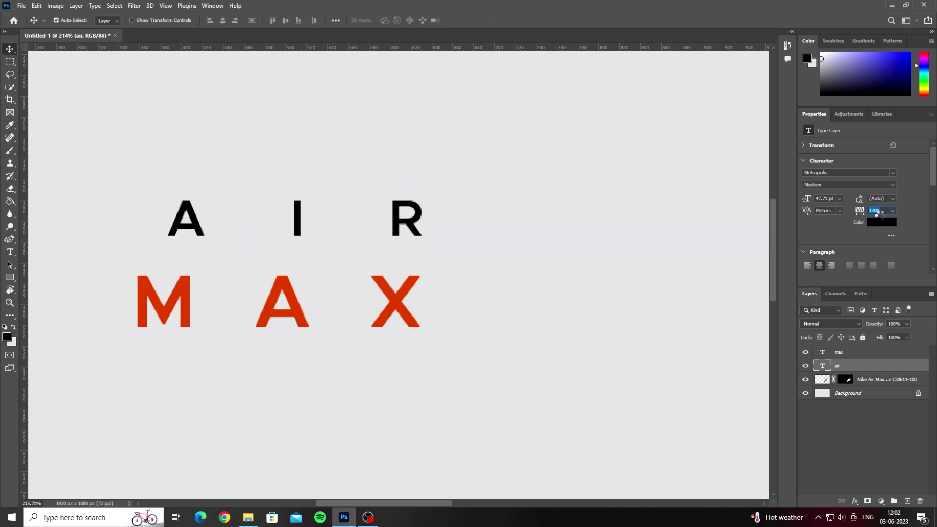
scroll(893, 211, "up", 2)
key("Escape")
Step: Set MAX's tracking to 0 and move it directly under AIR, left-aligned
left_click(393, 300)
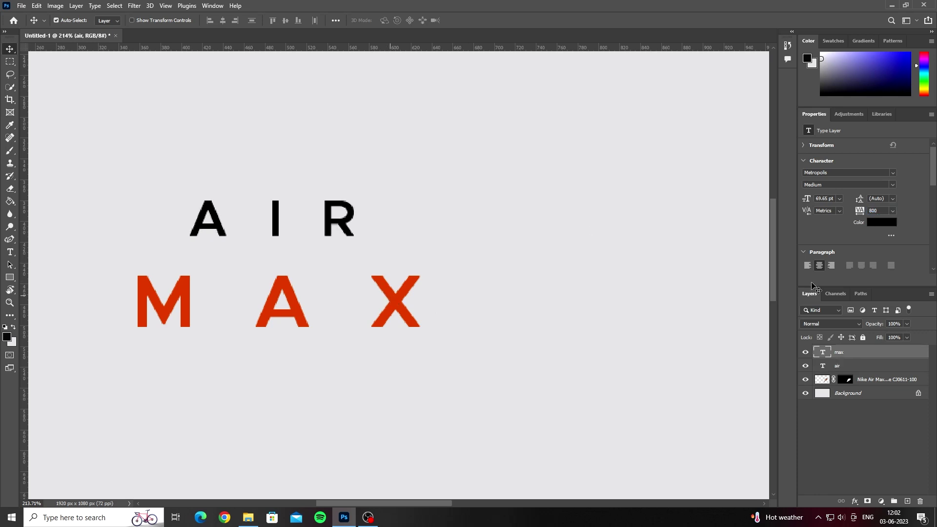
left_click(892, 212)
left_click(882, 325)
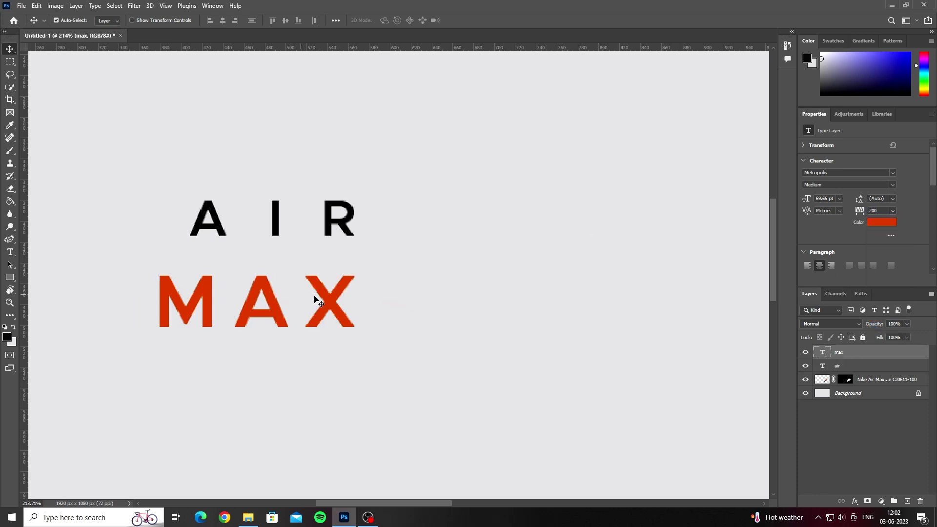
left_click_drag(315, 304, 348, 272)
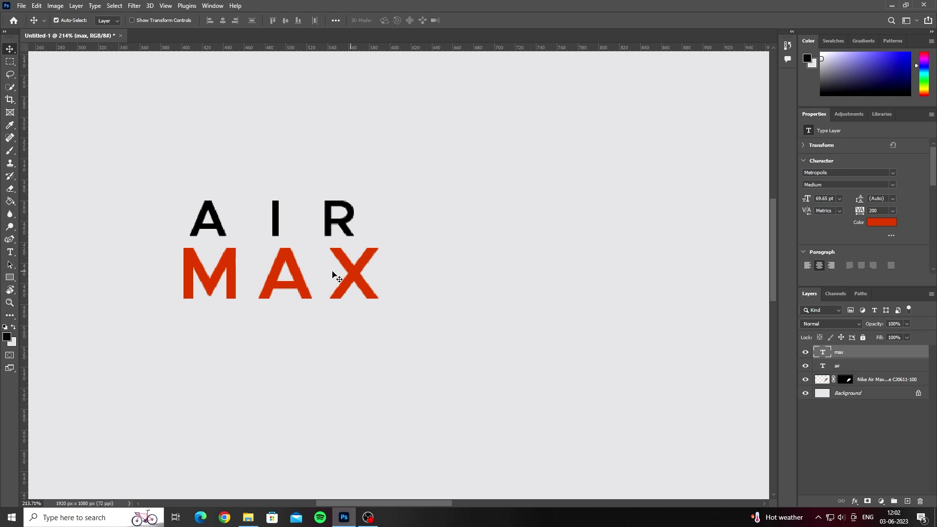
left_click(893, 211)
left_click(879, 266)
left_click_drag(287, 271, 286, 271)
Step: Select the AIR and MAX text layers together
left_click(845, 365, "shift")
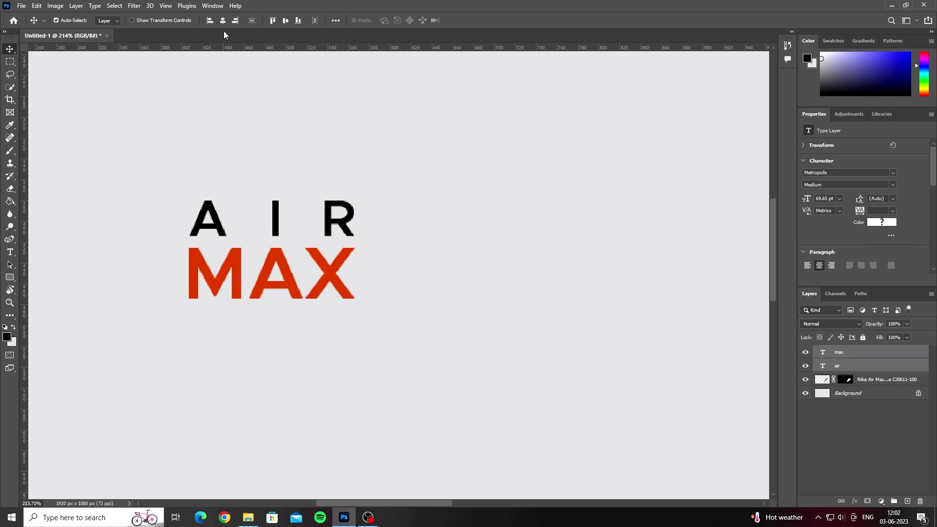
left_click(425, 236)
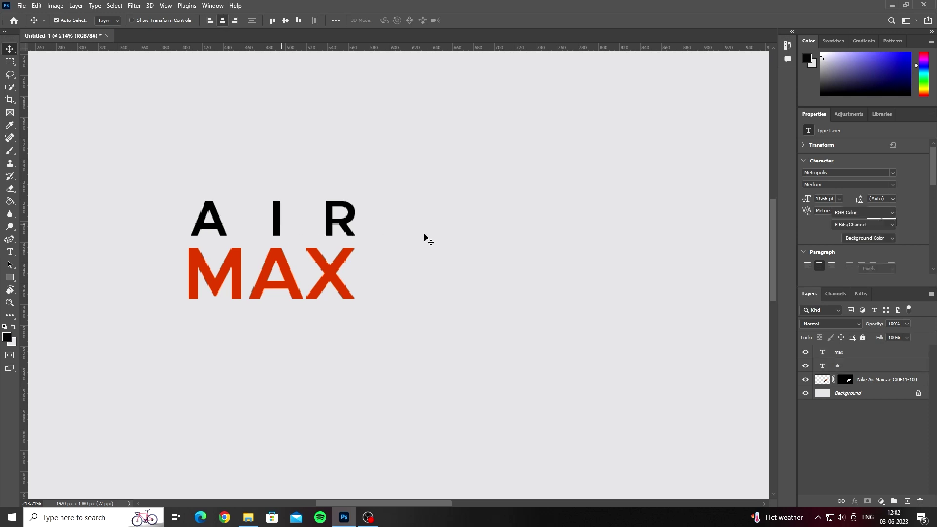
scroll(276, 254, "up", 1)
left_click(847, 369)
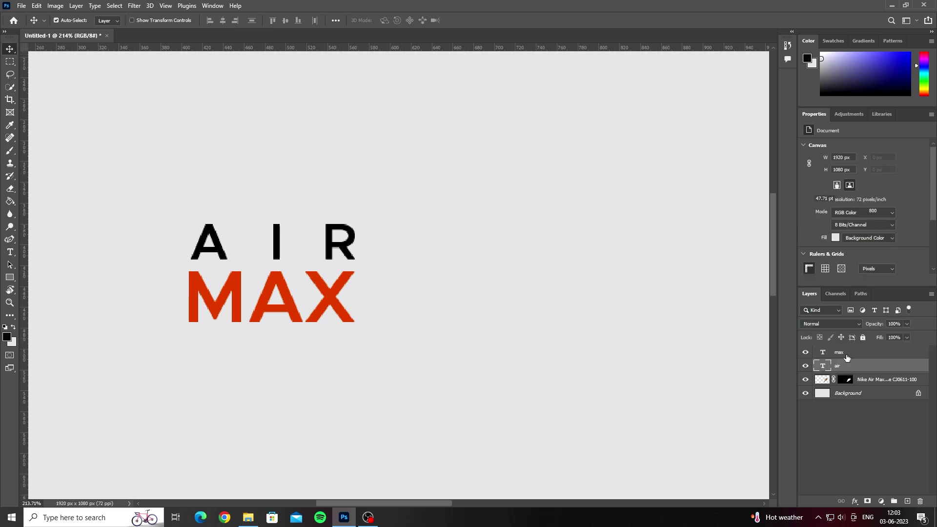
left_click(840, 352, "shift")
scroll(303, 264, "down", 5)
Step: Enlarge the AIR MAX lockup and move it toward the shoe, then undo
key("ctrl+t")
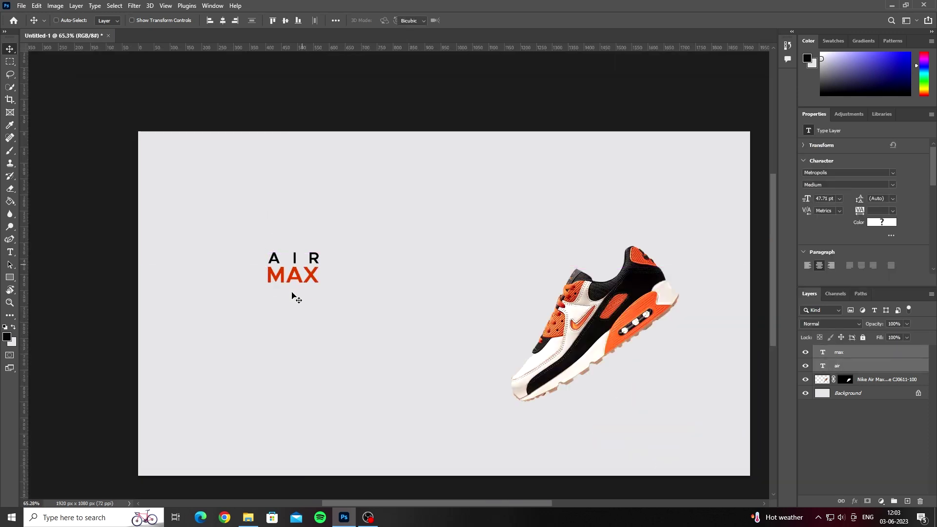
mouse_move(319, 283)
left_mouse_down()
mouse_move(336, 303)
mouse_move(349, 254)
left_mouse_up()
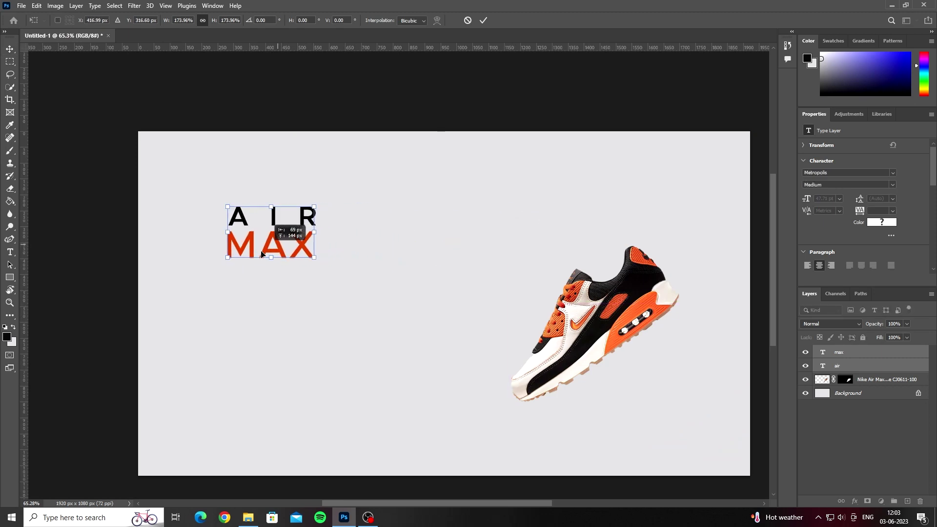
mouse_move(350, 254)
left_mouse_down()
mouse_move(556, 243)
mouse_move(515, 240)
mouse_move(324, 298)
left_mouse_up()
key("Return")
key("ctrl+z")
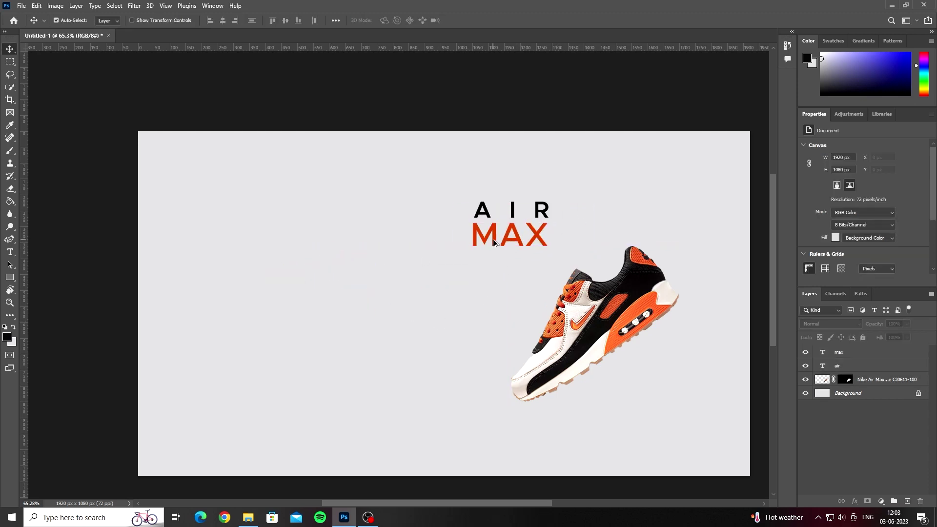
Step: Change the MAX text's font weight from Medium to Semi Bold
left_click(493, 239)
left_click(892, 185)
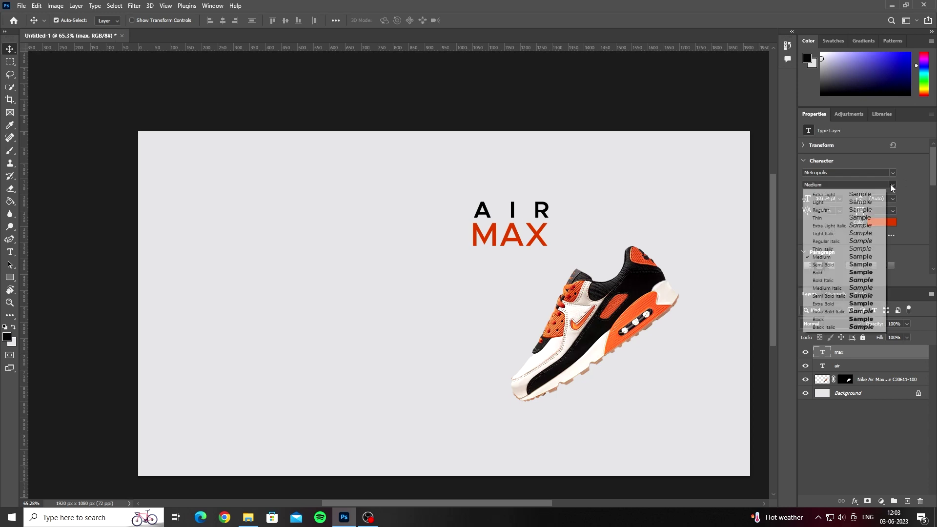
left_click(824, 265)
scroll(507, 225, "up", 3)
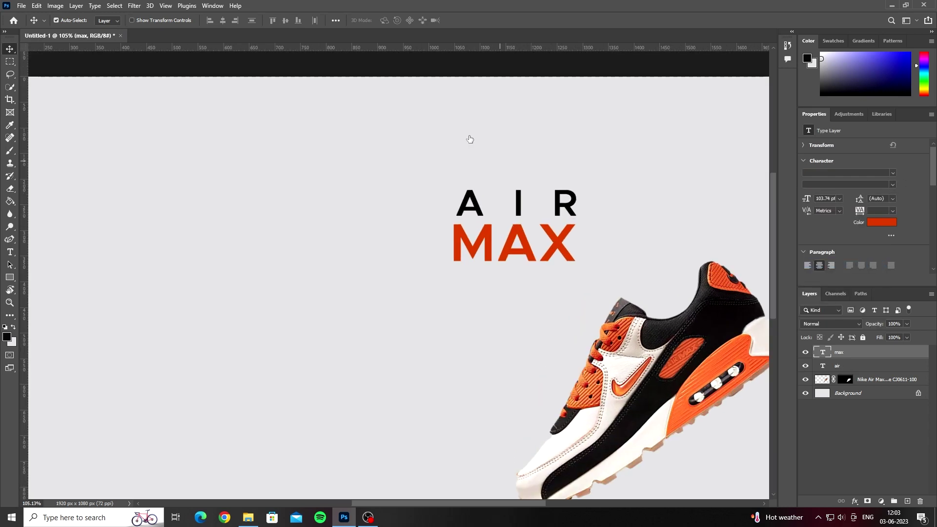
Step: Alt-drag a duplicate of MAX down and to the left
key("alt+shift+bracketleft")
left_click(379, 177)
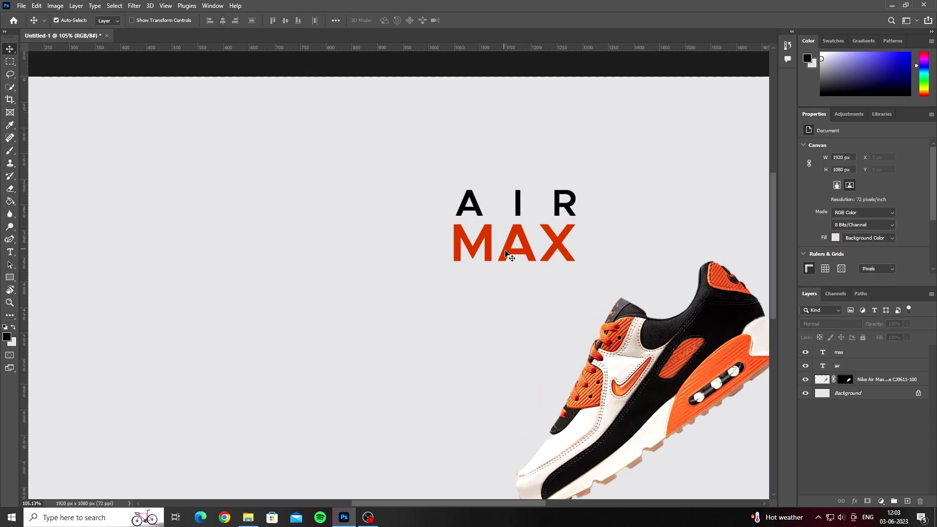
left_click_drag(508, 255, 235, 331)
Step: Retype the MAX copy as 90, set it in Bebas Neue, and colour it black
double_click(242, 320)
type("90")
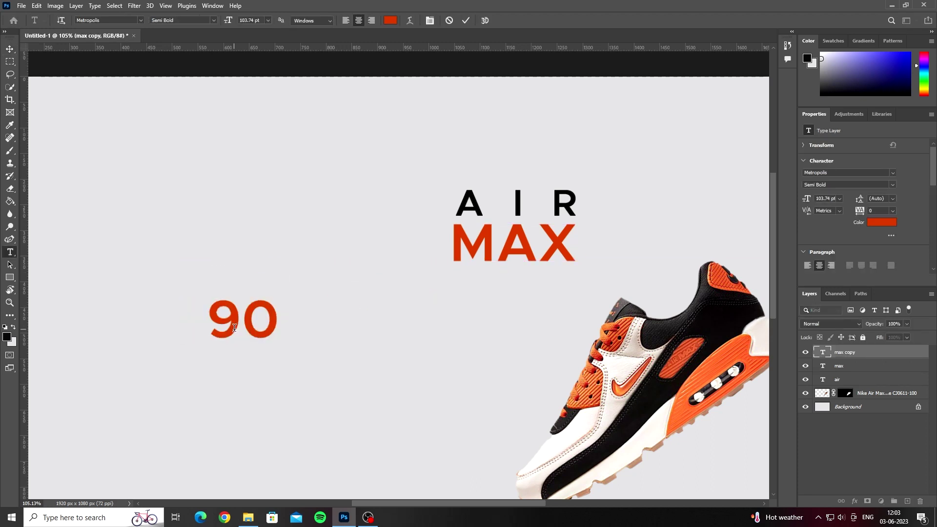
key("ctrl+Return")
type("bebas")
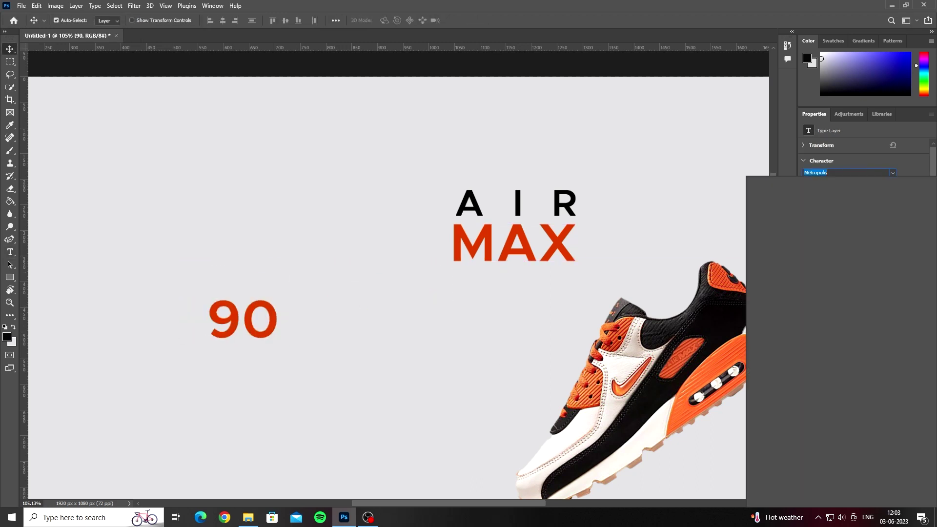
left_click(820, 205)
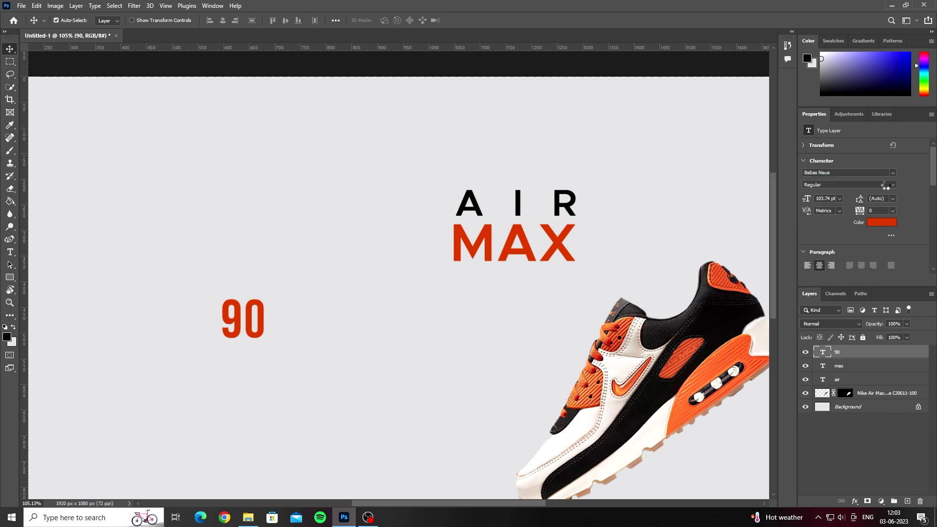
left_click(881, 223)
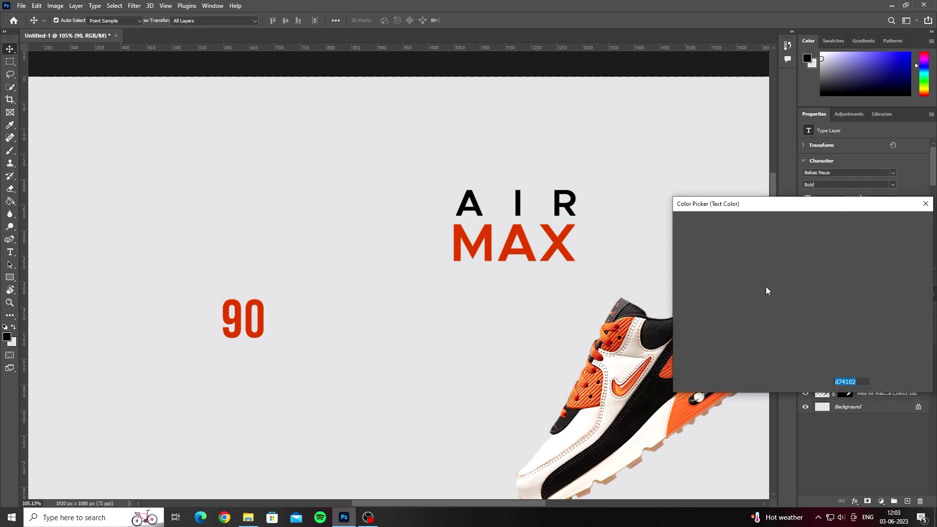
left_click(683, 348)
left_click(898, 222)
Step: Scale the black 90 up to about 547.75 pt over the shoe
key("ctrl+t")
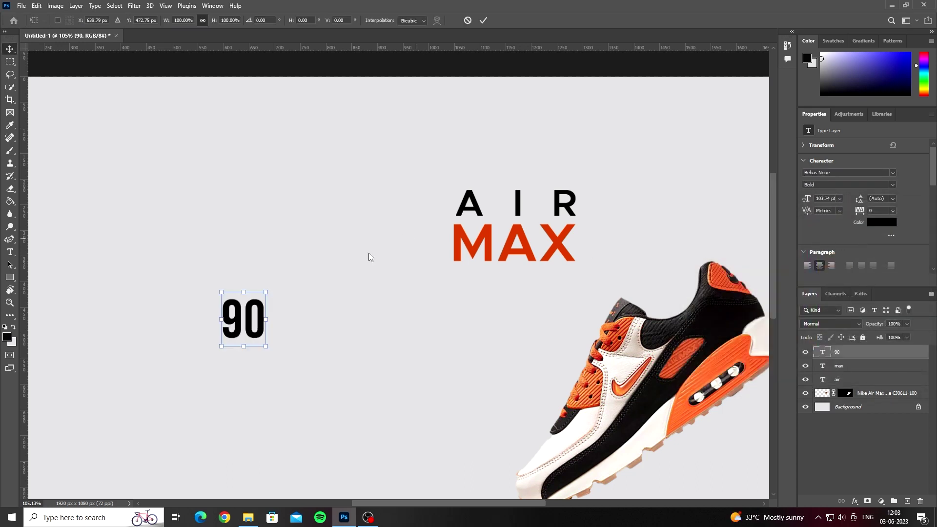
mouse_move(268, 317)
left_mouse_down()
mouse_move(406, 313)
mouse_move(478, 328)
left_mouse_up()
left_click_drag(434, 308, 200, 269)
scroll(200, 269, "down", 5)
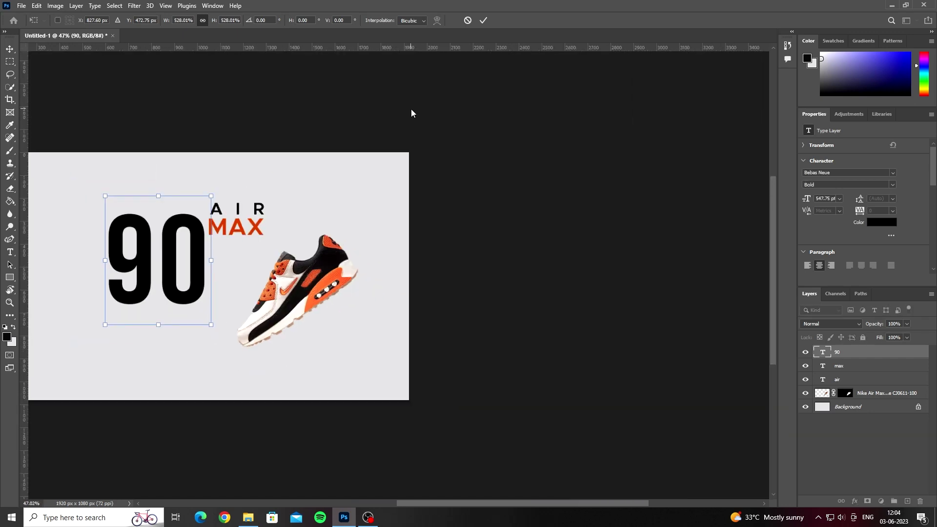
left_click(483, 20)
scroll(425, 303, "up", 1)
Step: Move the 90 behind the shoe layer and enlarge it to 905.18 pt, filling the canvas height
left_click_drag(354, 318, 497, 352)
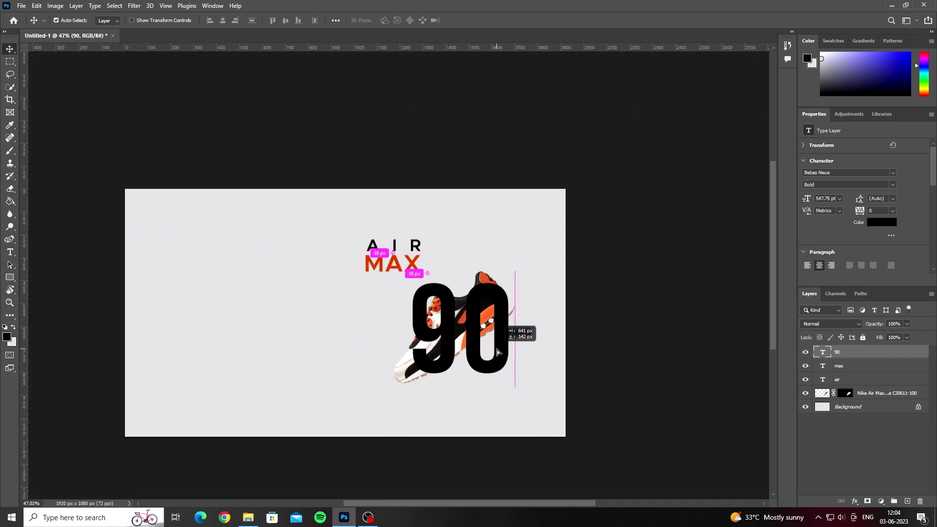
left_click_drag(861, 360, 860, 400)
key("ctrl+t")
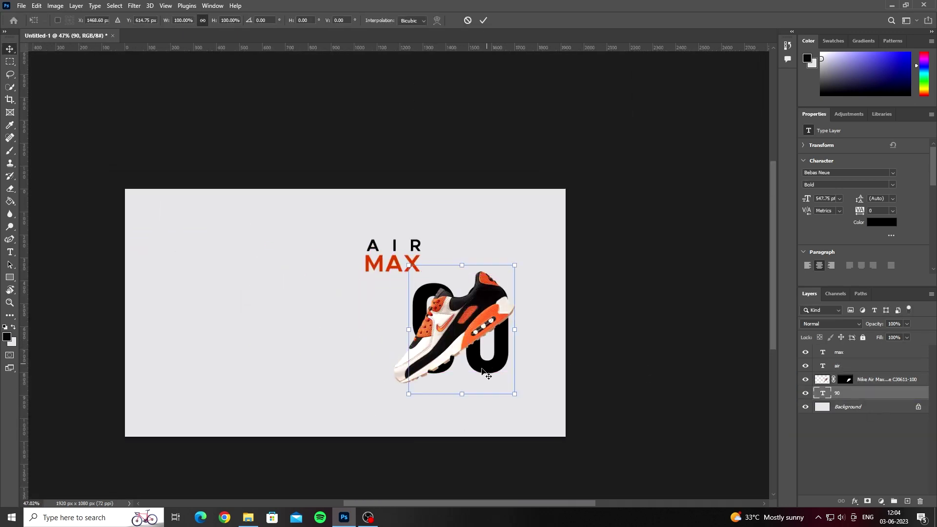
left_click_drag(461, 403, 450, 445)
left_click_drag(494, 398, 471, 292)
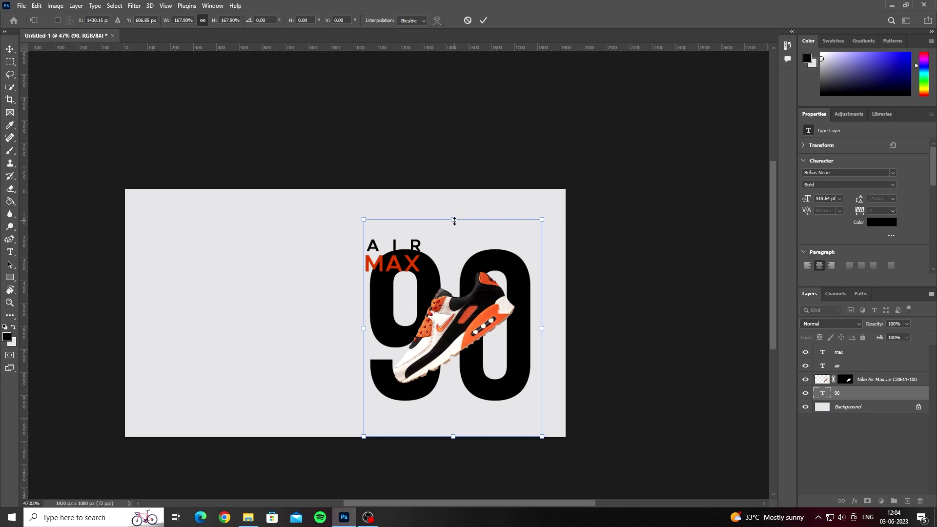
left_click_drag(455, 221, 455, 225)
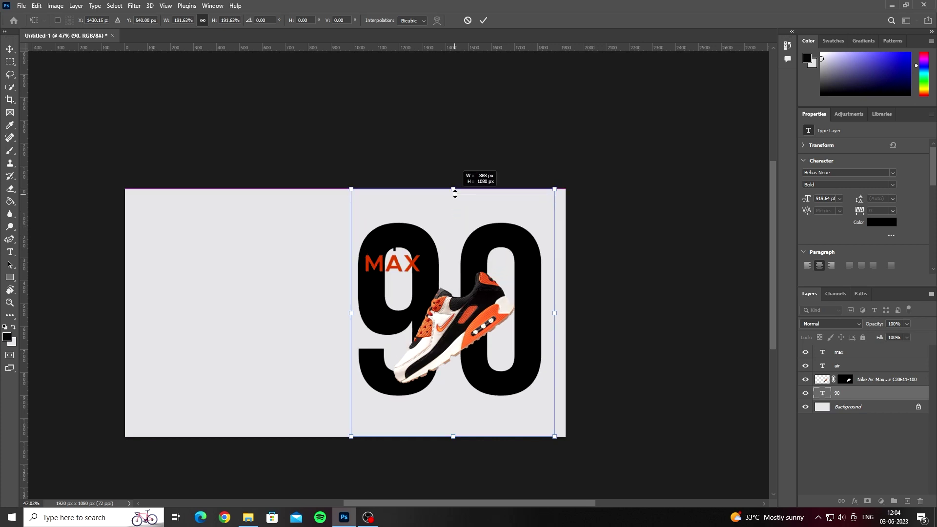
key("Return")
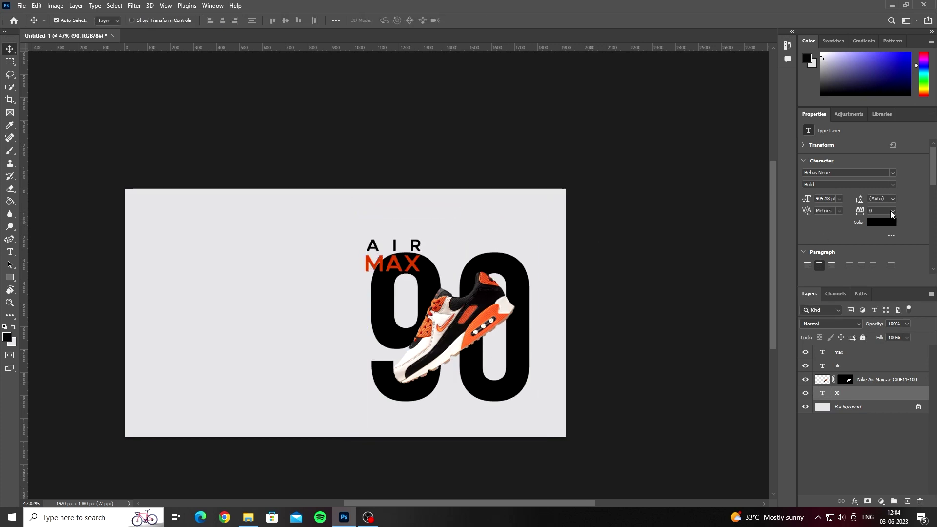
scroll(433, 315, "up", 1)
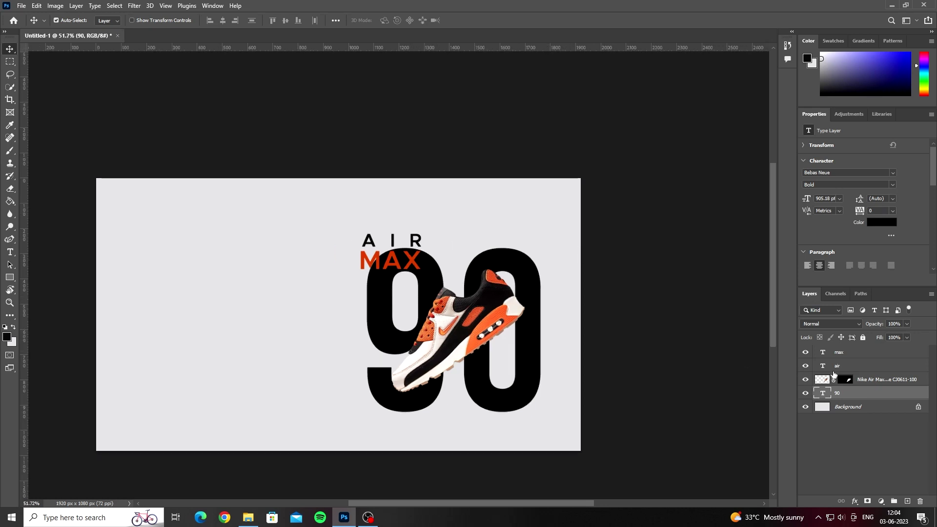
Step: Move the AIR MAX lockup up and to the left
left_click(393, 241)
key("ctrl+t")
mouse_move(395, 254)
left_mouse_down()
mouse_move(379, 244)
mouse_move(400, 228)
mouse_move(323, 343)
mouse_move(421, 275)
mouse_move(366, 245)
left_mouse_up()
Step: Commit AIR MAX, then alt-drag a copy of the big 90 left and shrink it to half size
key("Return")
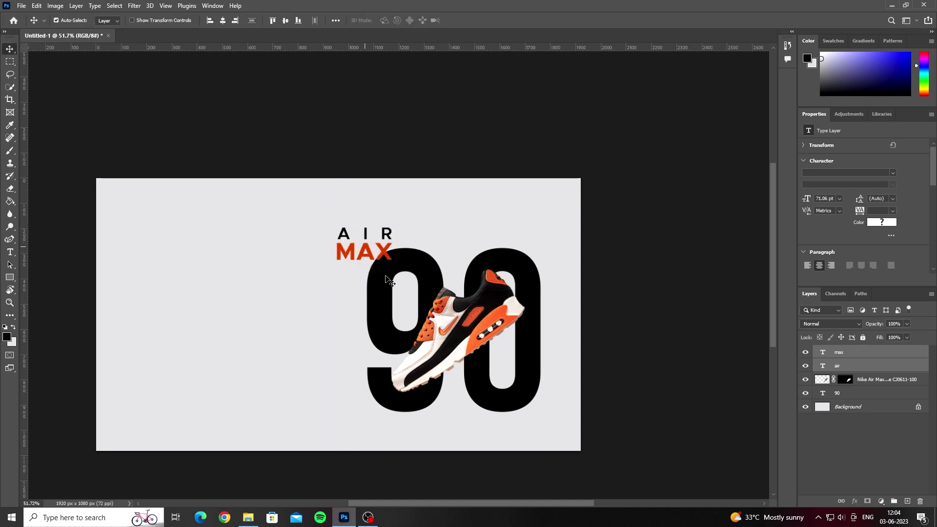
left_click(463, 322)
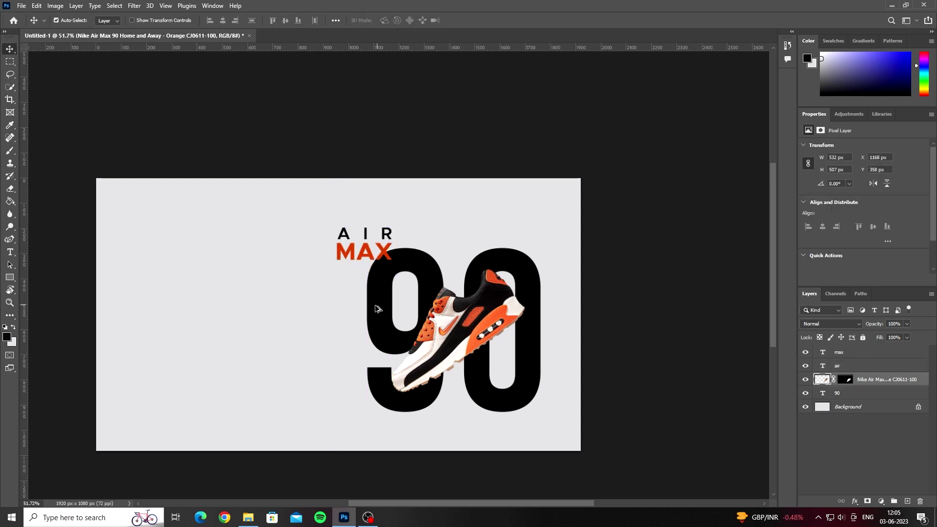
left_click_drag(377, 309, 175, 299)
double_click(181, 308)
key("ctrl+h")
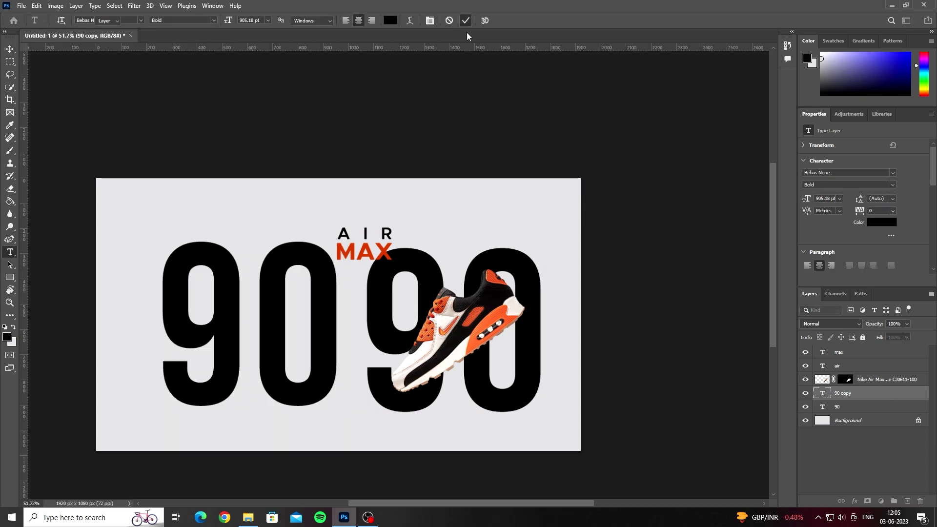
left_click_drag(344, 448, 247, 385)
left_click(465, 21)
Step: Retype the left copy of the 90 as NIKE
key("v")
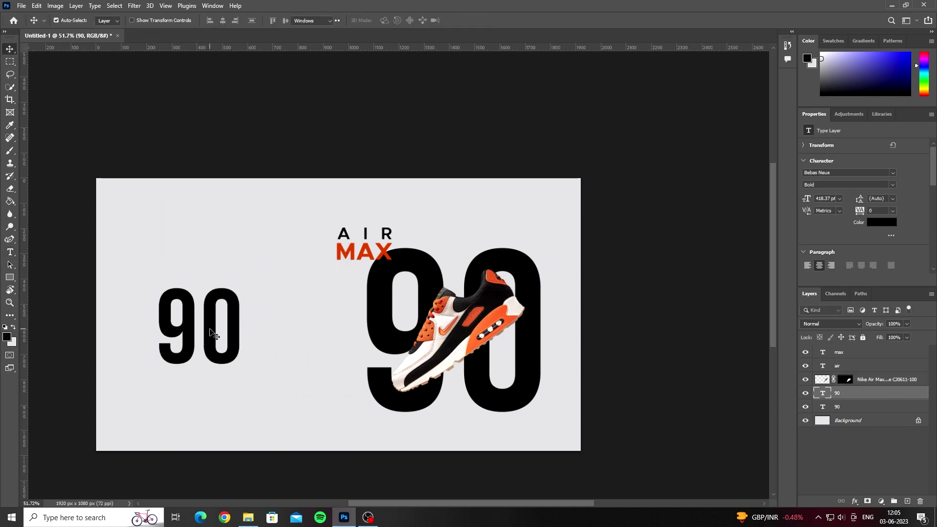
double_click(211, 332)
type("nike")
key("ctrl+Return")
Step: Give NIKE the same 905.18 pt font size as the 90
key("ctrl+t")
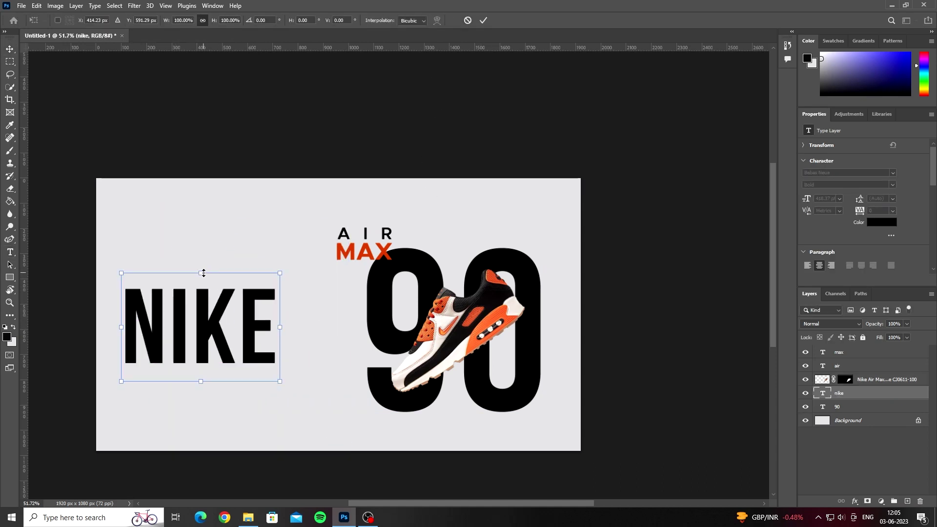
left_click_drag(204, 273, 204, 215)
left_click_drag(213, 298, 241, 325)
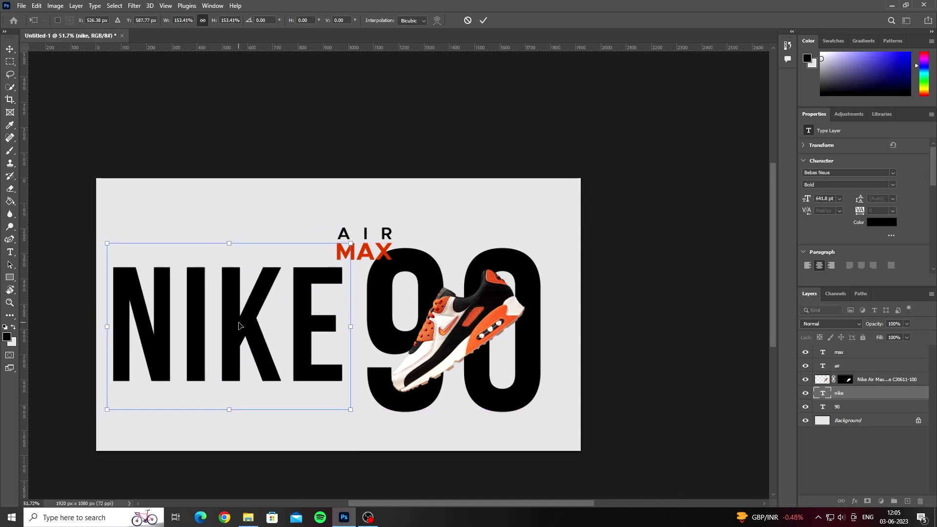
left_click_drag(233, 243, 229, 233)
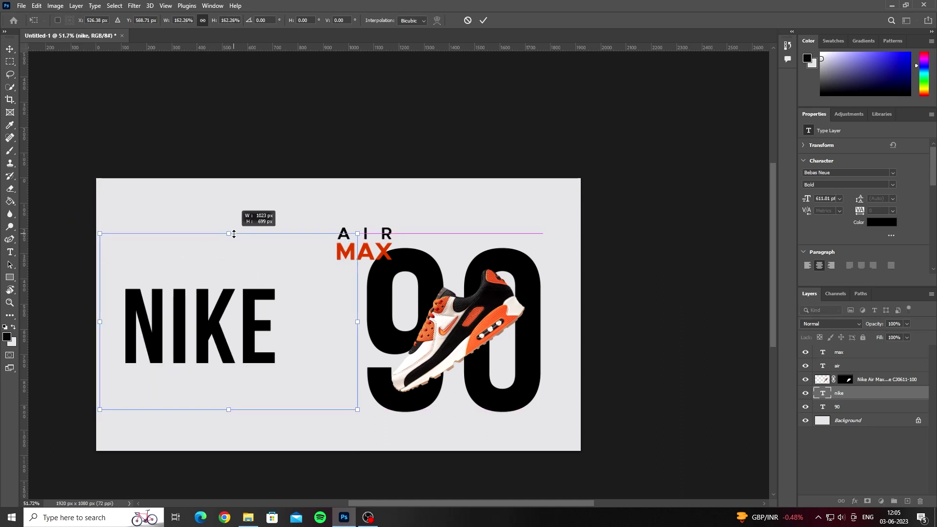
left_click(468, 20)
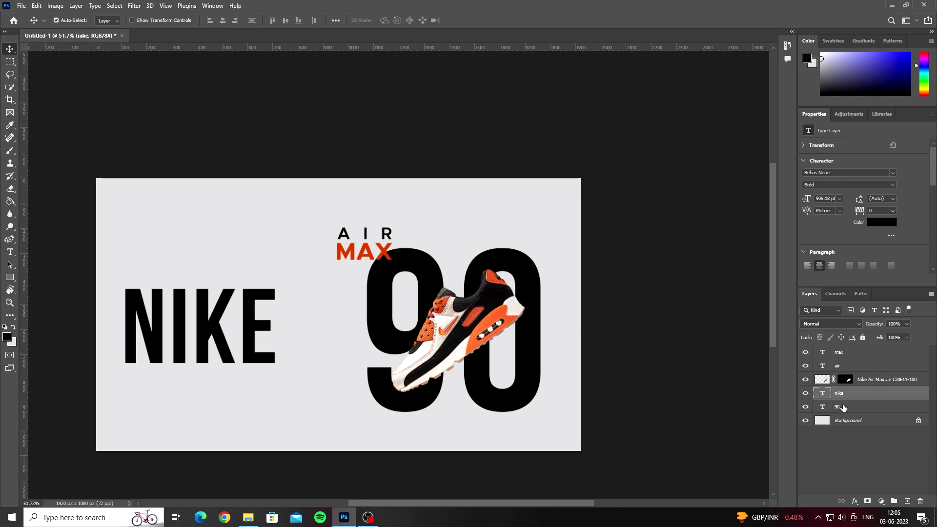
left_click(844, 408)
left_click(840, 393)
left_click(825, 199)
key("Return")
Step: Reposition NIKE across the left side and narrow it to about three quarters width
left_click_drag(306, 365, 383, 360)
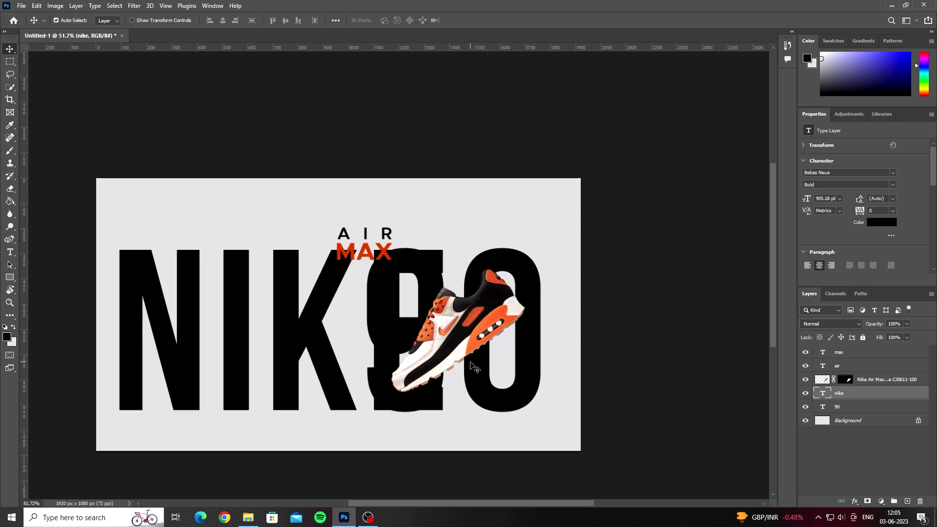
left_click_drag(473, 366, 507, 376)
key("ctrl+z")
left_click_drag(339, 339, 320, 345)
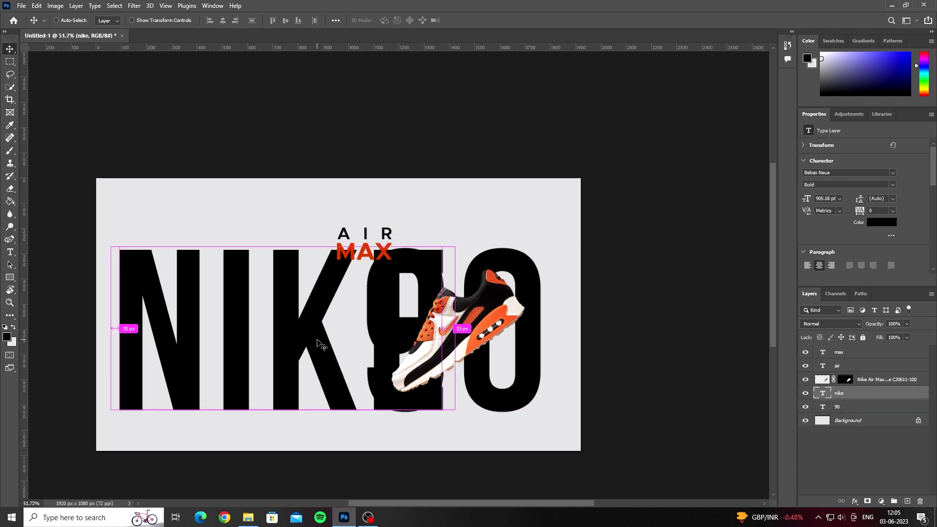
key("ctrl+t")
left_click_drag(455, 329, 556, 324)
key("ctrl+z")
left_click_drag(307, 337, 441, 339)
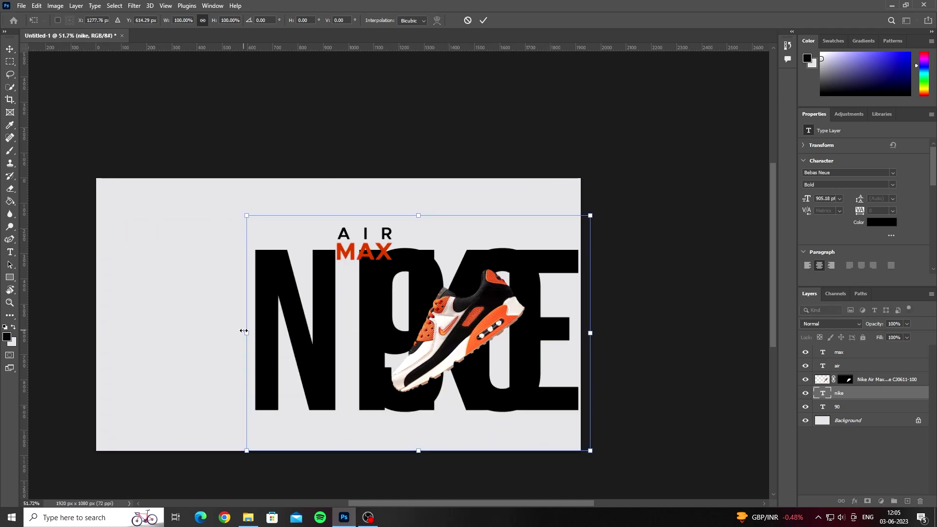
left_click_drag(247, 333, 335, 333)
Step: With the 90 hidden, move NIKE further left, then shrink it to about 82%
left_click(806, 407)
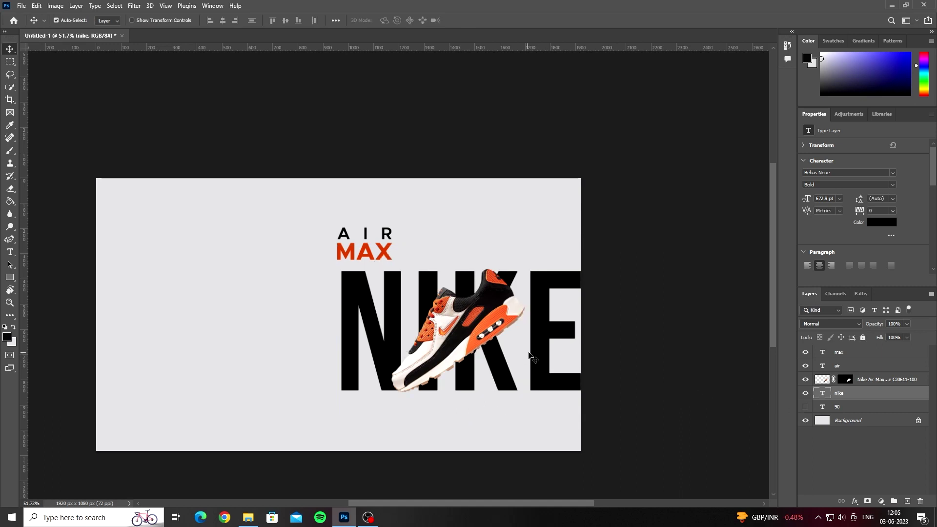
left_click_drag(537, 358, 306, 354)
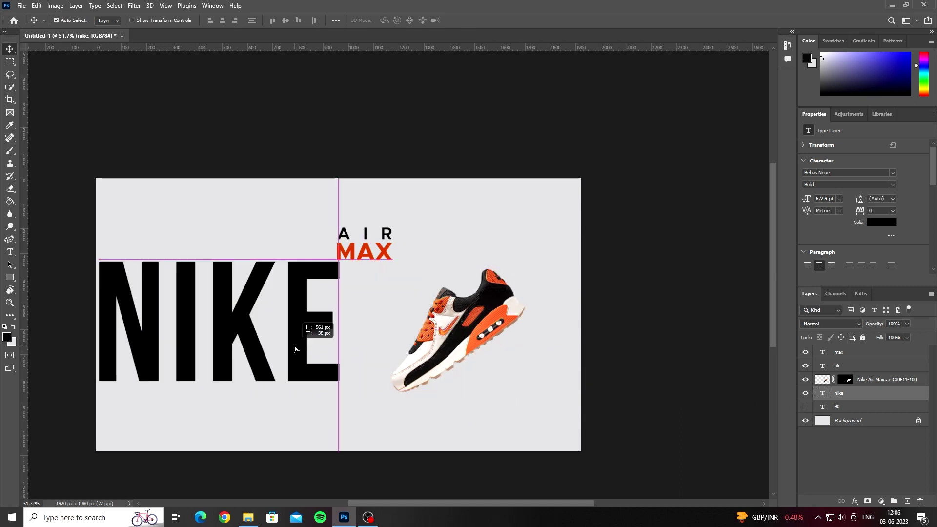
left_click(805, 407)
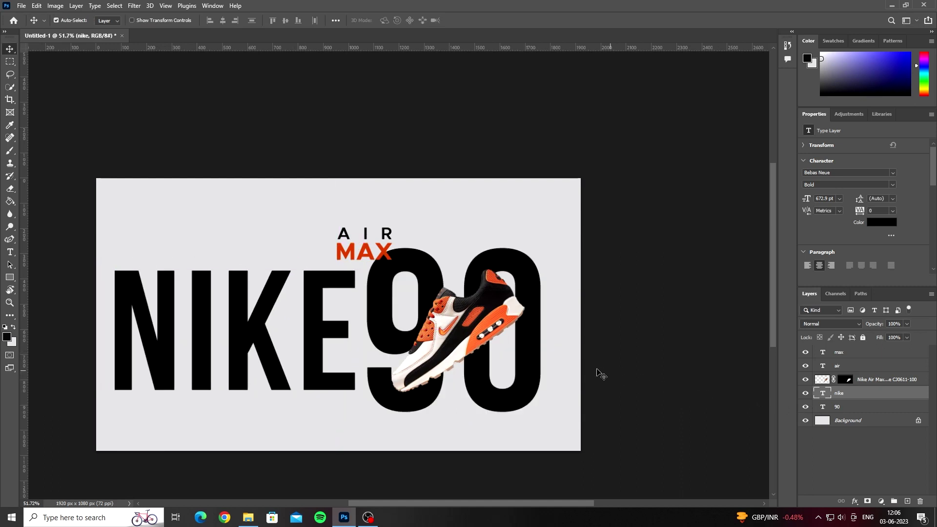
key("ctrl+t")
mouse_move(362, 330)
left_mouse_down()
mouse_move(318, 319)
mouse_move(289, 362)
mouse_move(293, 335)
left_mouse_up()
key("Return")
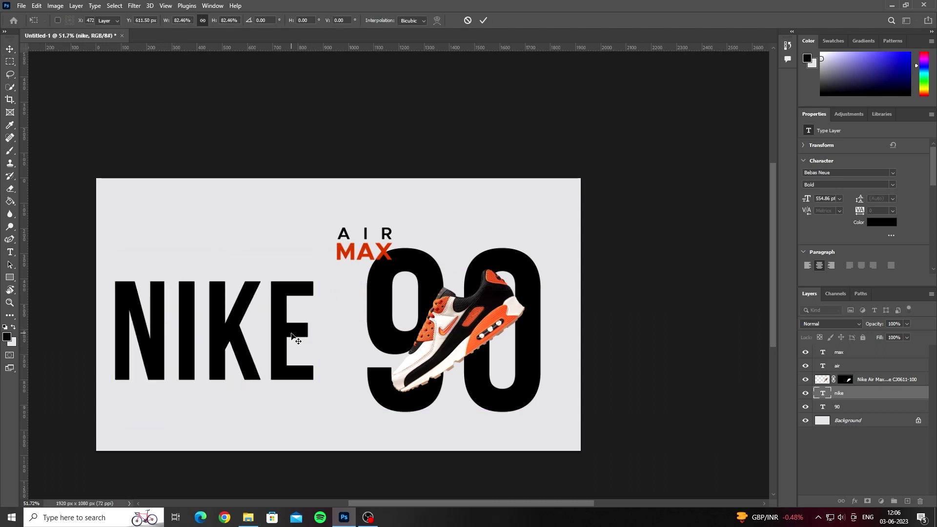
Step: Unlock the Background as Layer 0 and centre NIKE vertically on the canvas
left_click(918, 421)
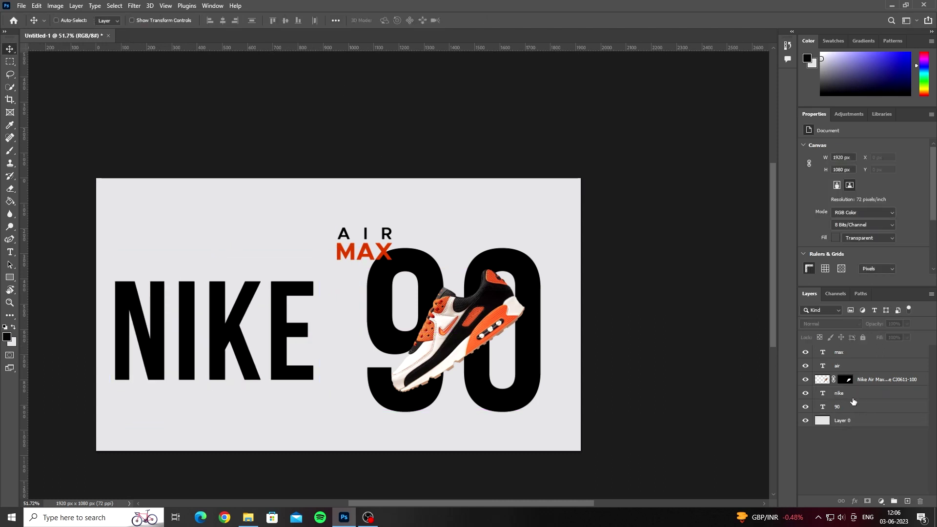
left_click(854, 424, "ctrl")
left_click(287, 20)
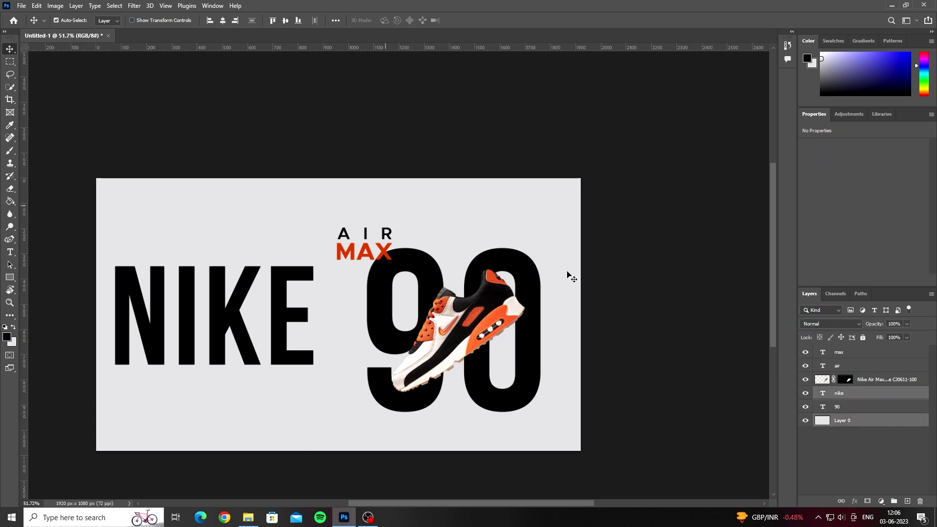
left_click(838, 407)
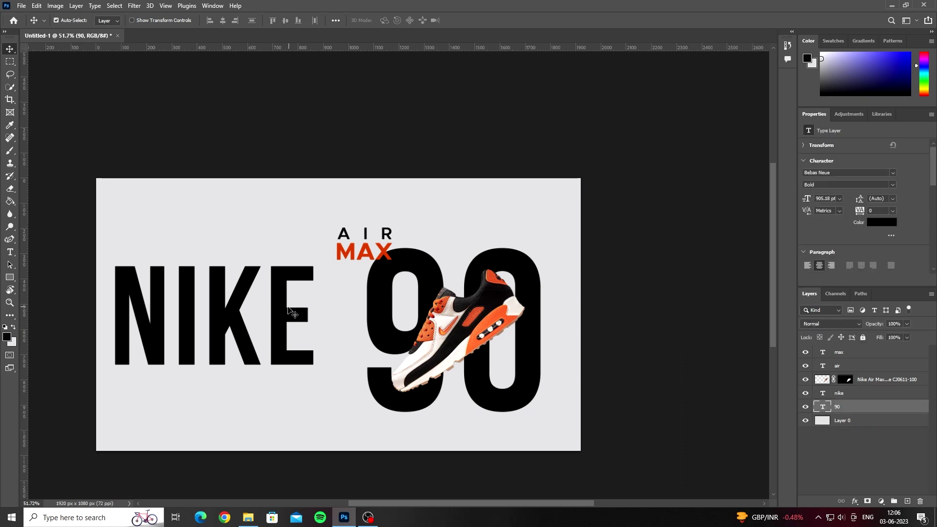
Step: Move AIR MAX left beside NIKE and lighten NIKE's opacity
left_click_drag(290, 309, 283, 336)
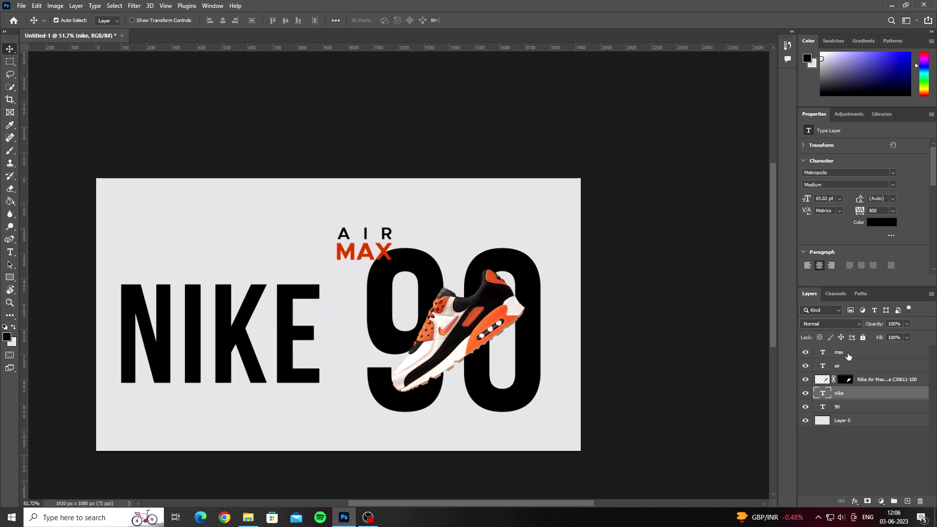
left_click(838, 366)
left_click(849, 352, "shift")
key("ctrl+t")
mouse_move(366, 252)
left_mouse_down()
mouse_move(239, 324)
mouse_move(211, 263)
left_mouse_up()
left_click(489, 20)
left_click(859, 393)
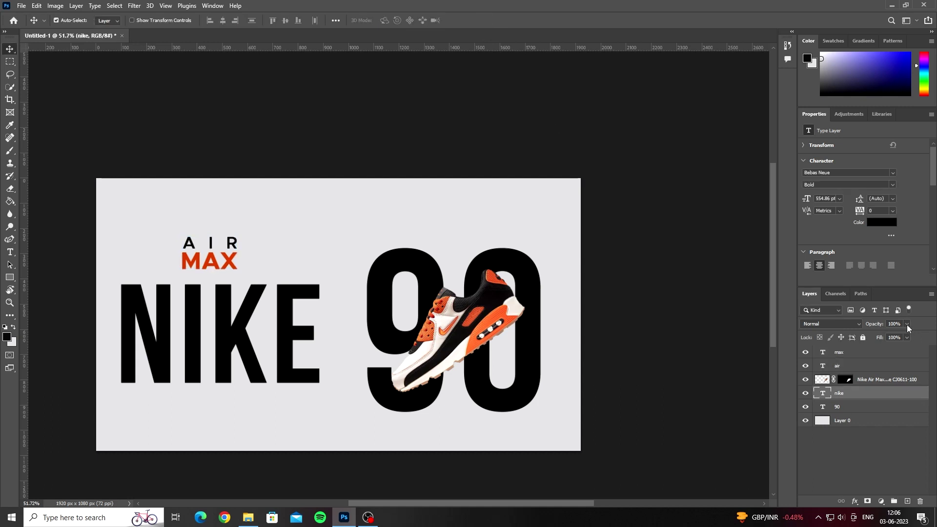
left_click_drag(874, 335, 877, 336)
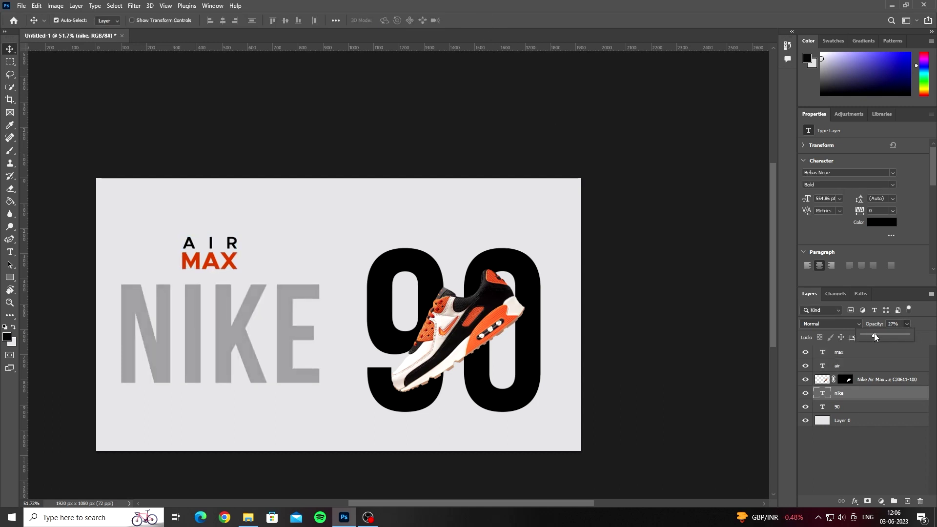
Step: Move the AIR MAX lockup down onto the NIKE word
left_click(852, 366)
left_click(852, 352, "shift")
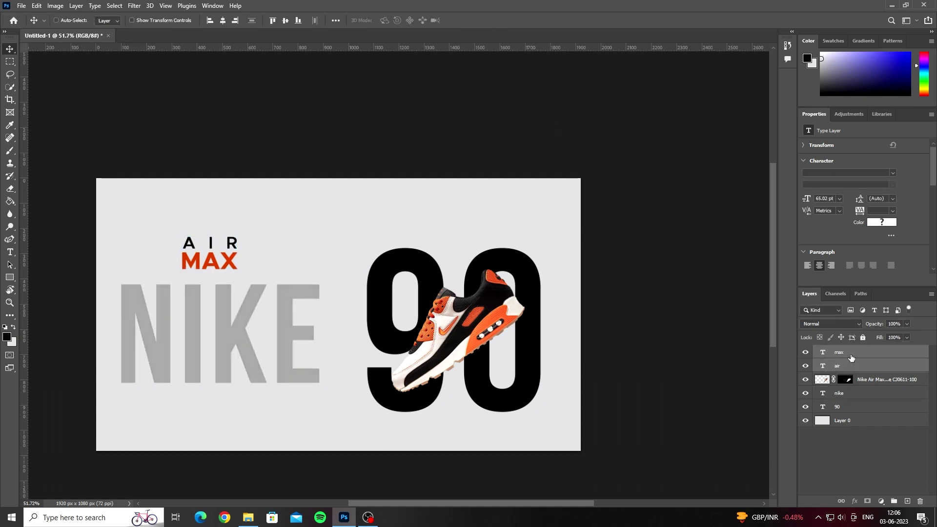
key("ctrl+t")
left_click_drag(210, 259, 210, 349)
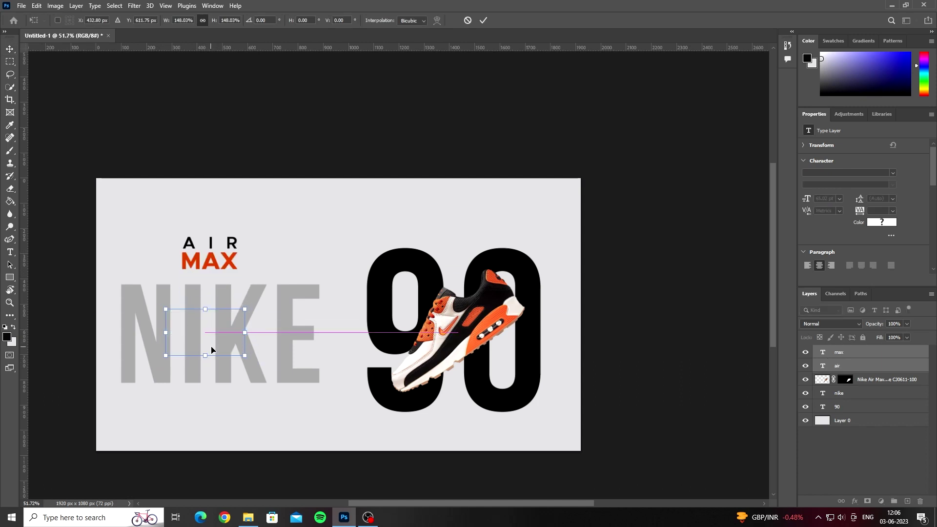
type("432")
key("Return")
Step: Fade NIKE to about 8% opacity, discarding a trial stretch
left_click(296, 350)
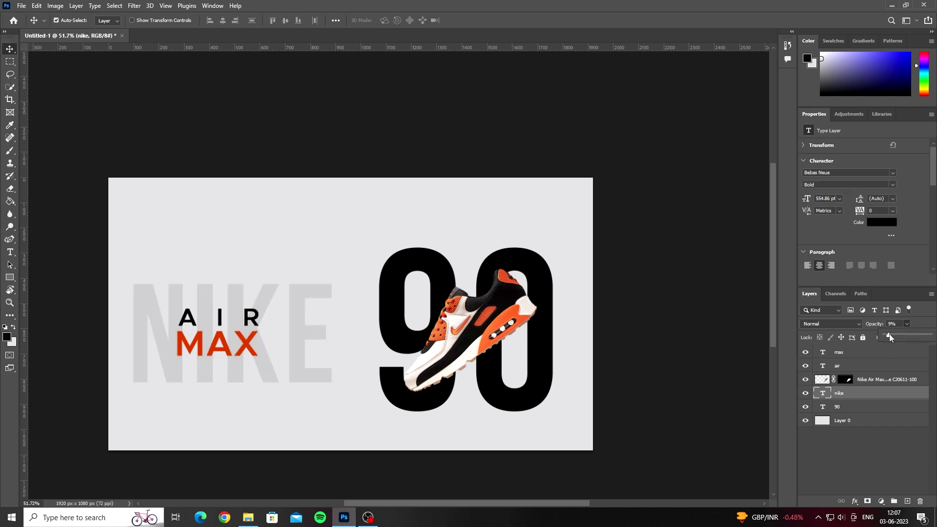
left_click_drag(890, 338, 890, 338)
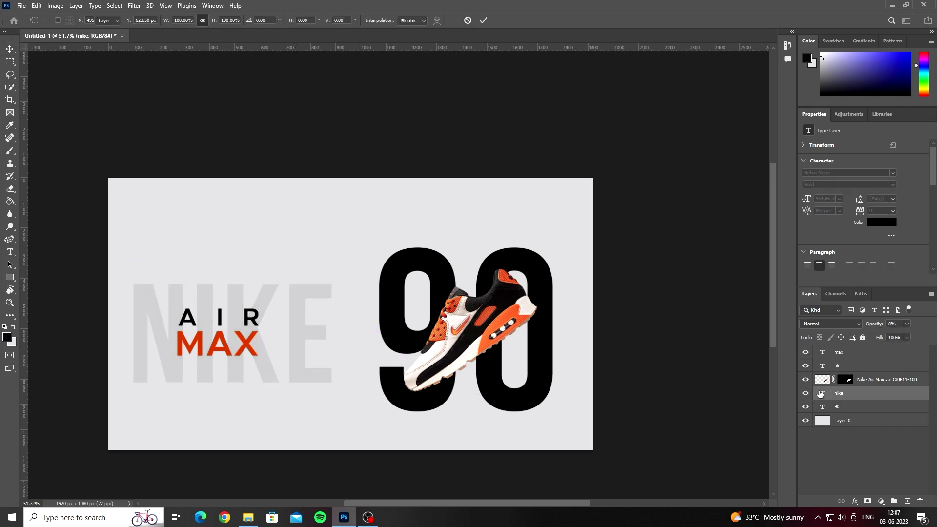
key("ctrl+t")
left_click_drag(233, 261, 232, 194)
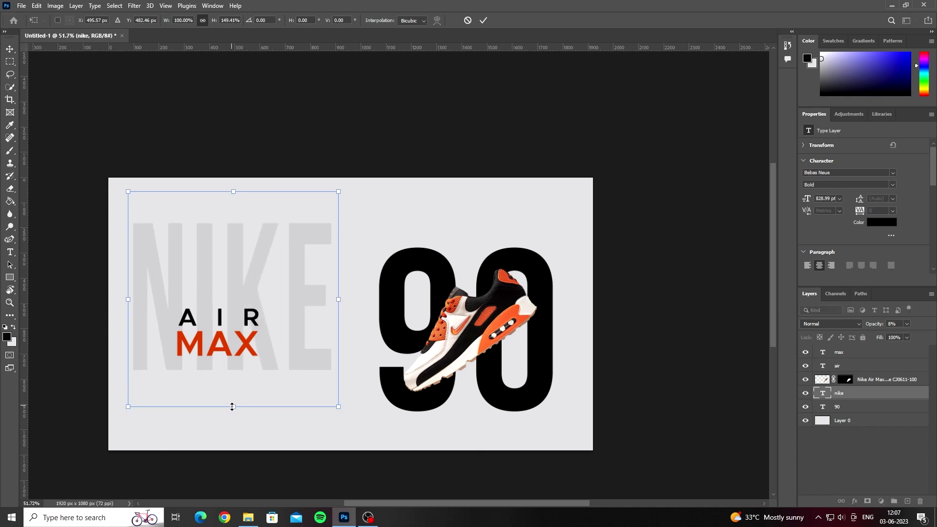
left_click_drag(233, 407, 232, 459)
key("ctrl+z")
key("ctrl+z")
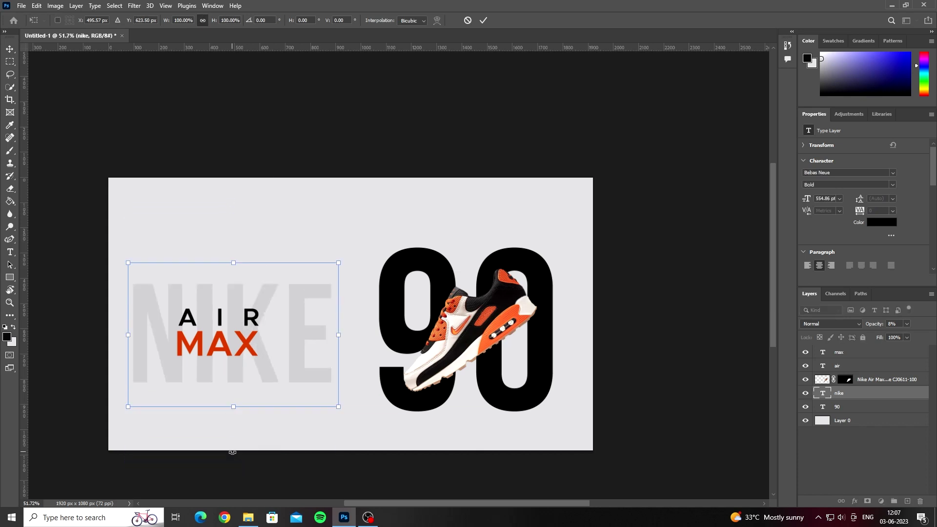
key("Return")
right_click(847, 393)
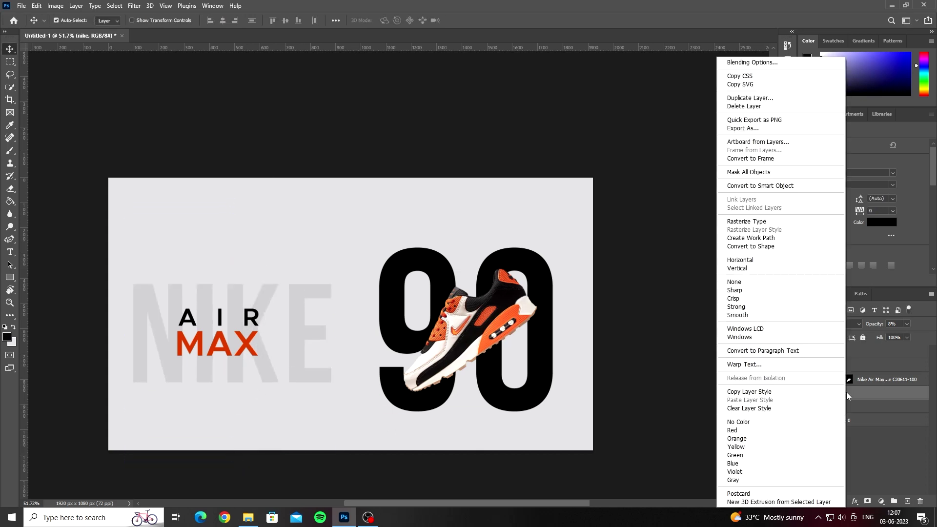
left_click(141, 7)
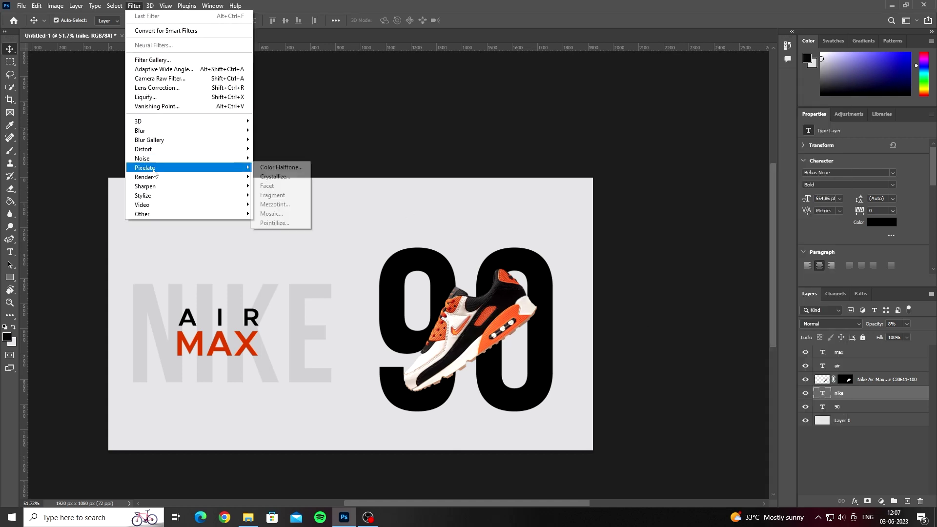
mouse_move(146, 131)
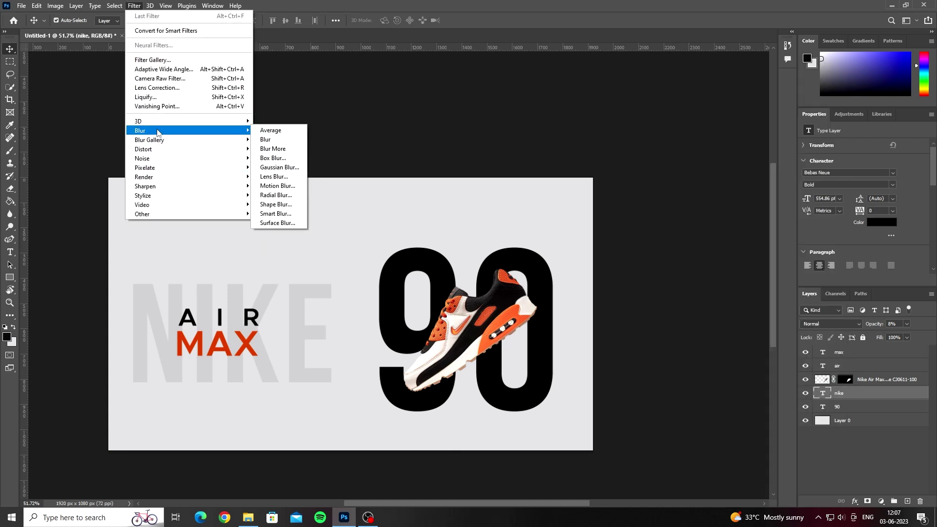
left_click(280, 167)
left_click(469, 197)
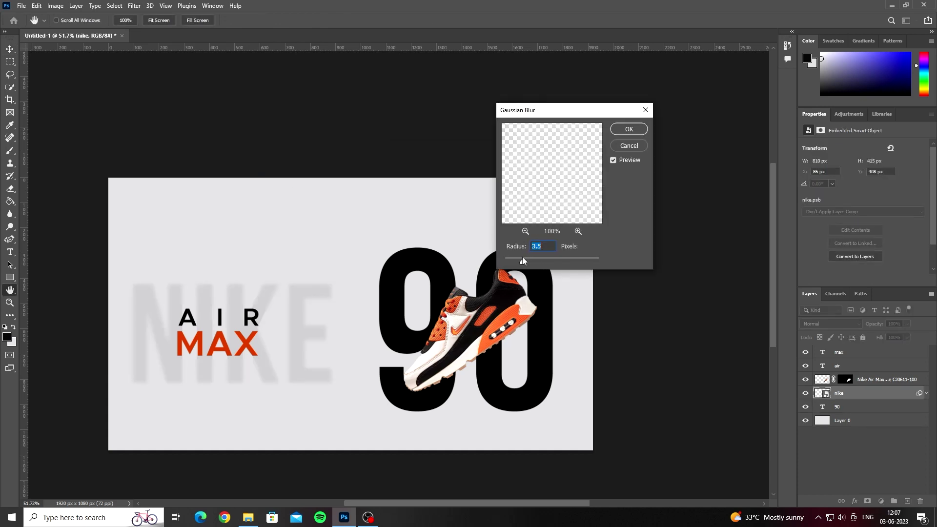
left_click(629, 145)
scroll(770, 418, "up", 2)
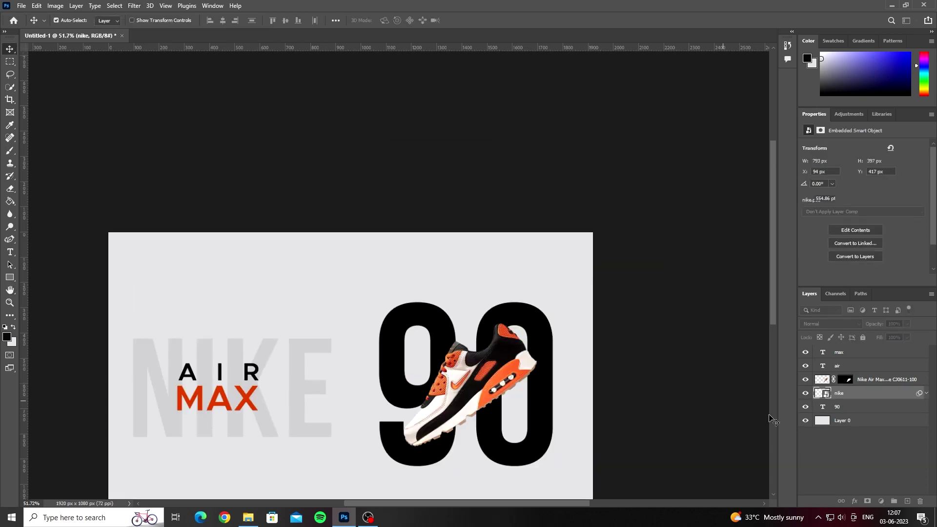
right_click(836, 397)
left_click(654, 399)
scroll(655, 294, "up", 2)
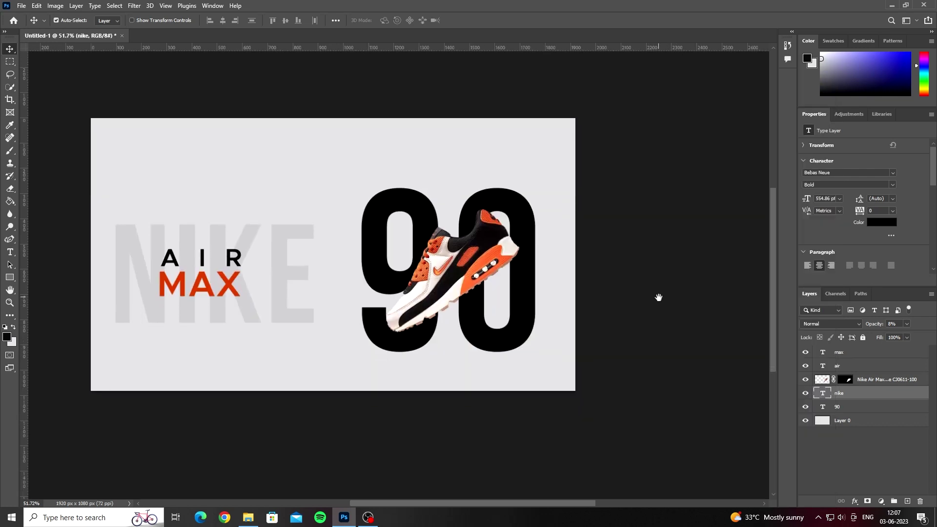
scroll(274, 324, "down", 1)
scroll(275, 324, "down", 1)
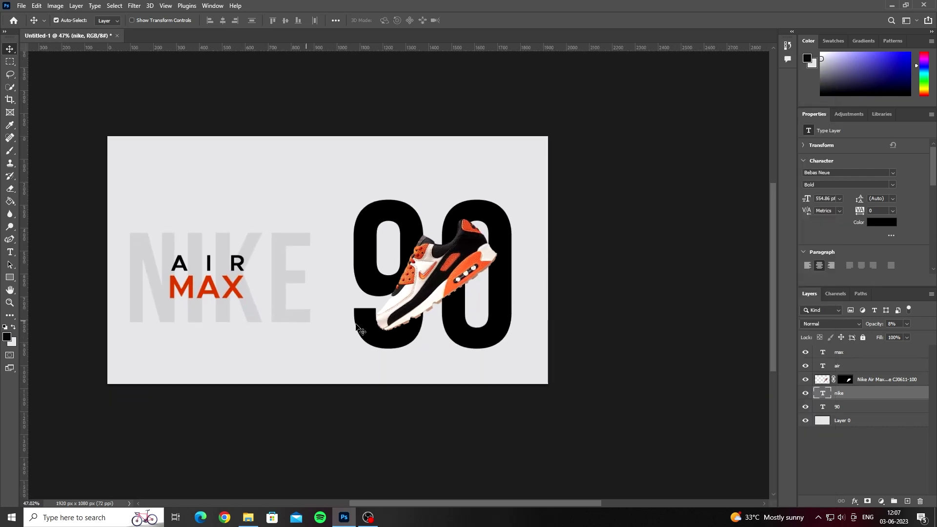
Step: Alt-drag a copy of AIR below the 90 and retype it as MEN'S
left_click_drag(238, 266, 508, 371, "alt")
scroll(508, 371, "up", 3)
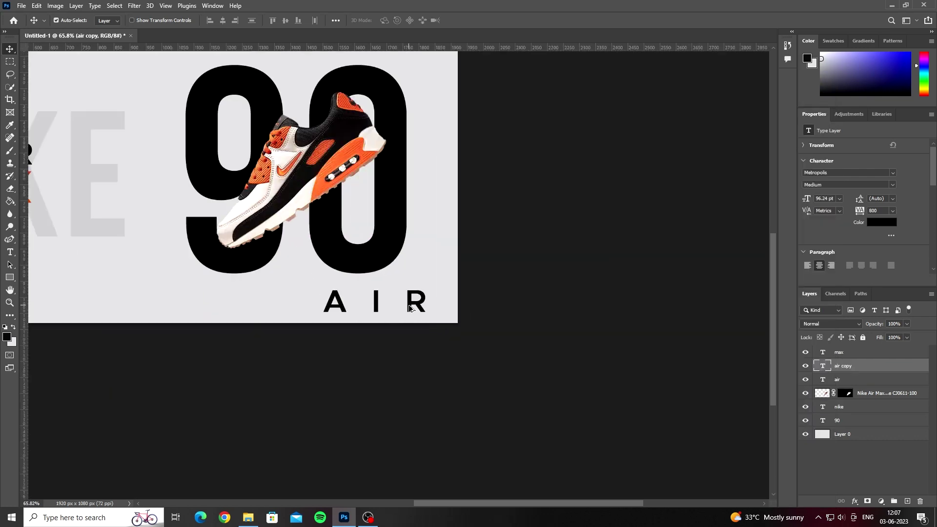
scroll(415, 308, "up", 1)
double_click(415, 309)
type("MENS")
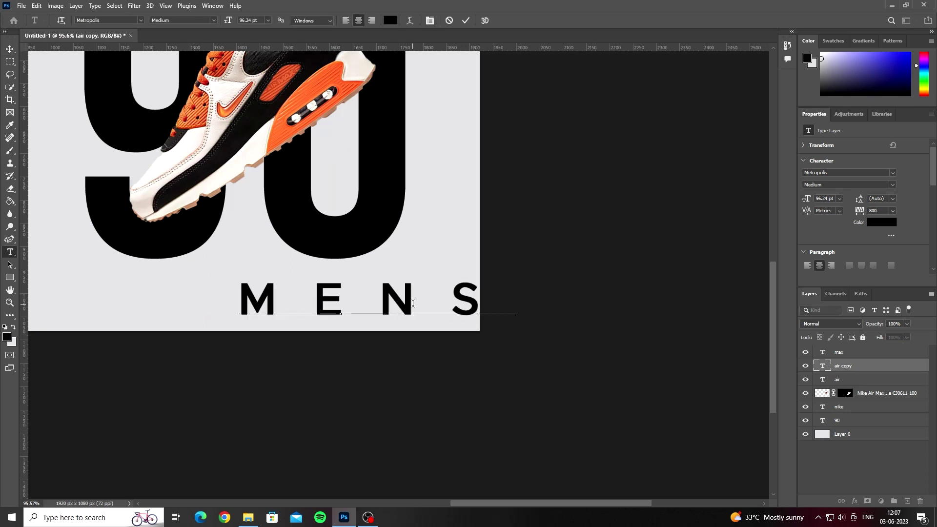
key("BackSpace")
key("BackSpace")
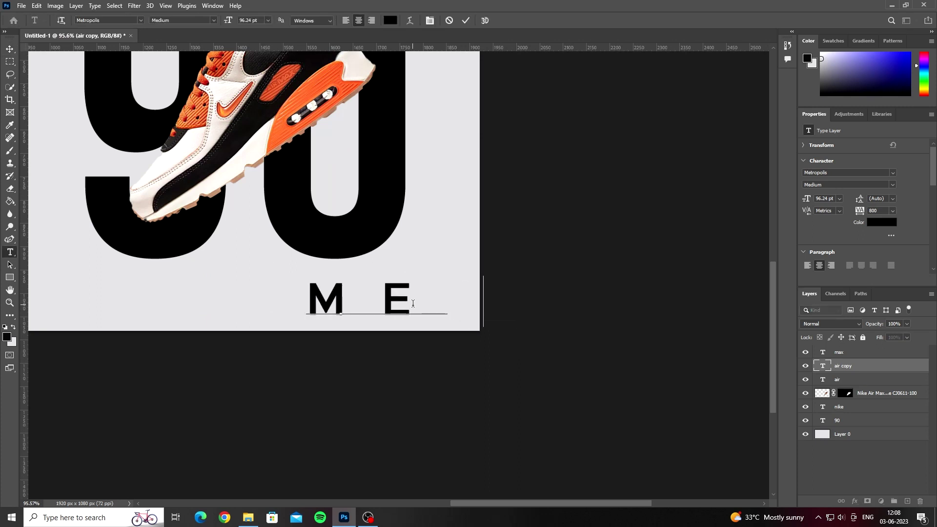
type("n's")
key("ctrl+Return")
key("v")
Step: Reset MEN'S tracking to 0 and start scaling it to about 40%
left_click(892, 211)
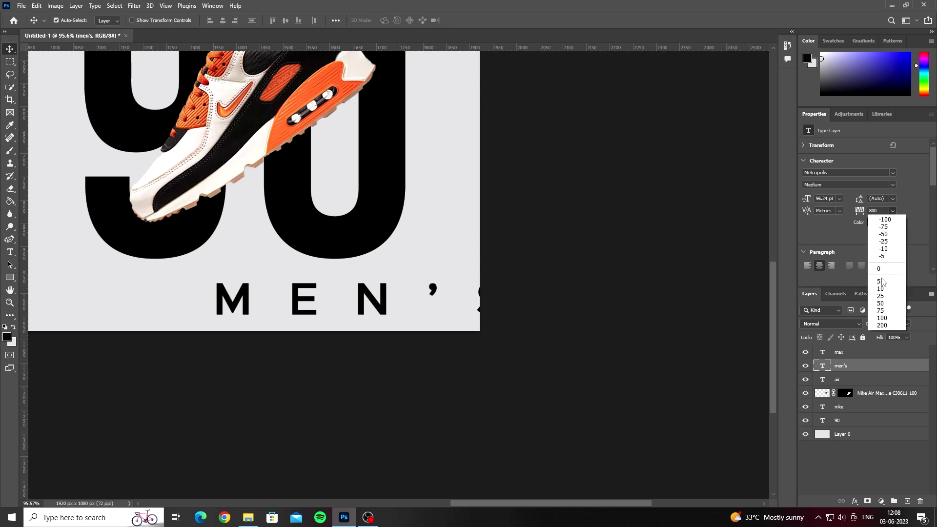
left_click(884, 318)
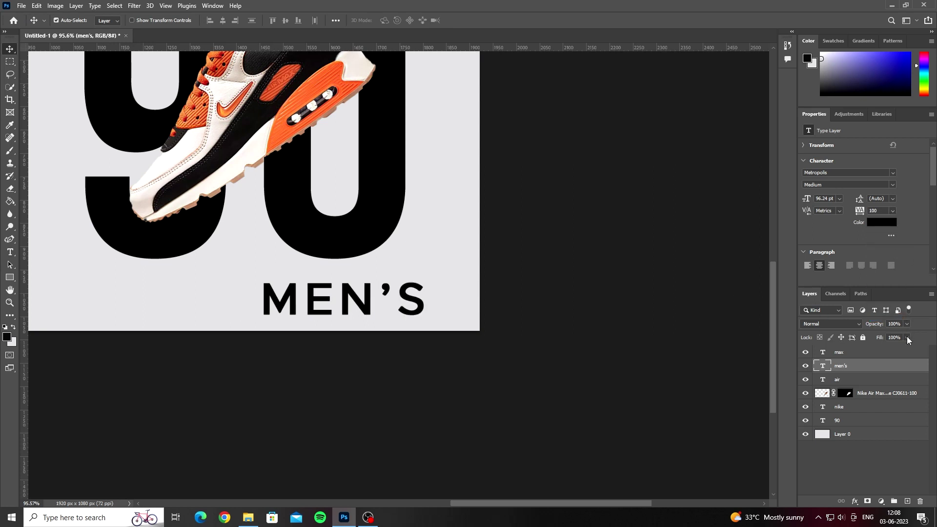
left_click(893, 211)
left_click(883, 267)
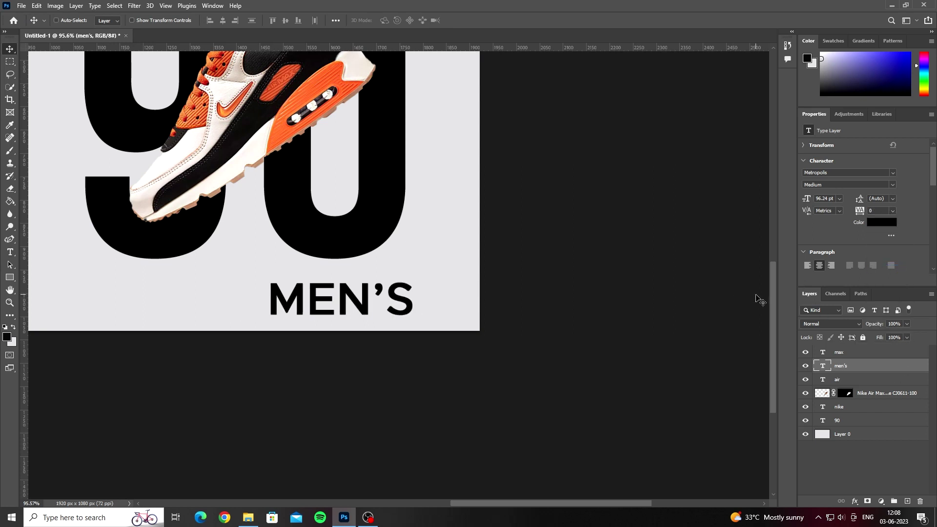
key("ctrl+t")
mouse_move(267, 277)
left_mouse_down()
mouse_move(355, 306)
mouse_move(396, 299)
left_mouse_up()
Step: Place the 40%-scaled MEN'S label just under MAX
scroll(397, 299, "down", 4)
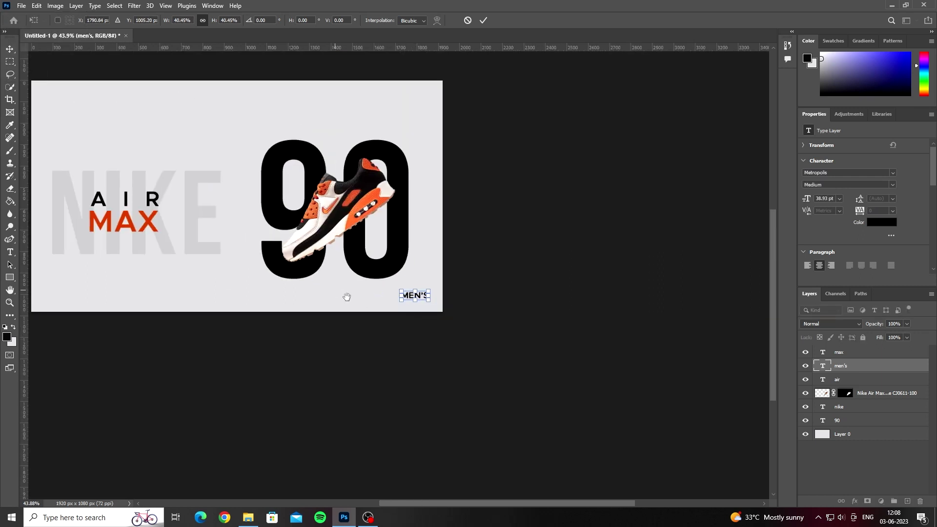
scroll(495, 331, "down", 1)
left_click_drag(495, 330, 214, 281)
scroll(195, 263, "up", 4)
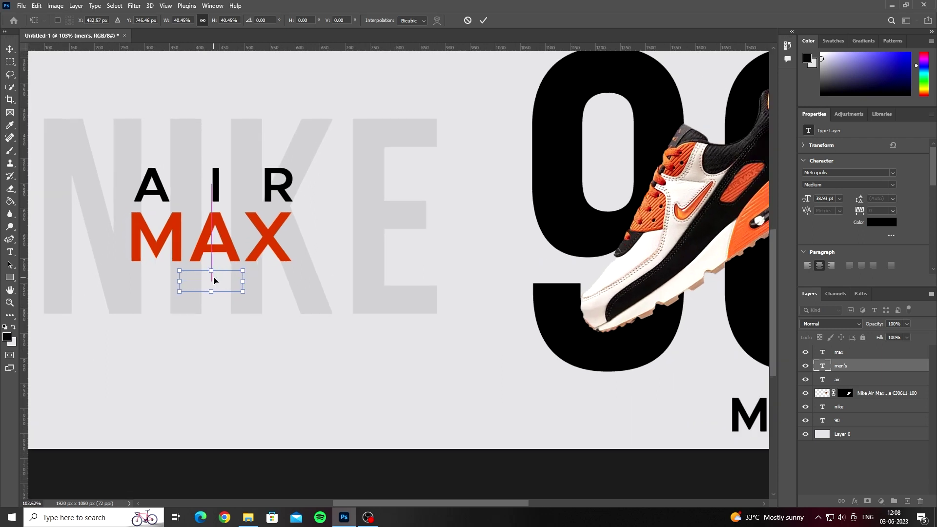
key("Return")
Step: Horizontally centre MEN'S with the AIR and MAX text
left_click(841, 380, "ctrl")
left_click(849, 352, "ctrl")
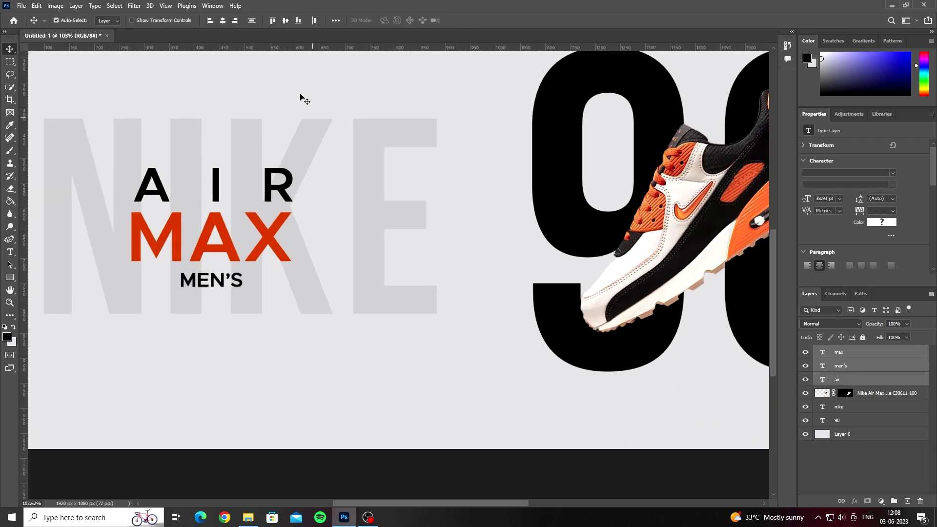
left_click(232, 22)
left_click(224, 22)
left_click(271, 339)
Step: Nudge AIR and MAX up two steps to leave a gap above MEN'S
left_click(220, 239)
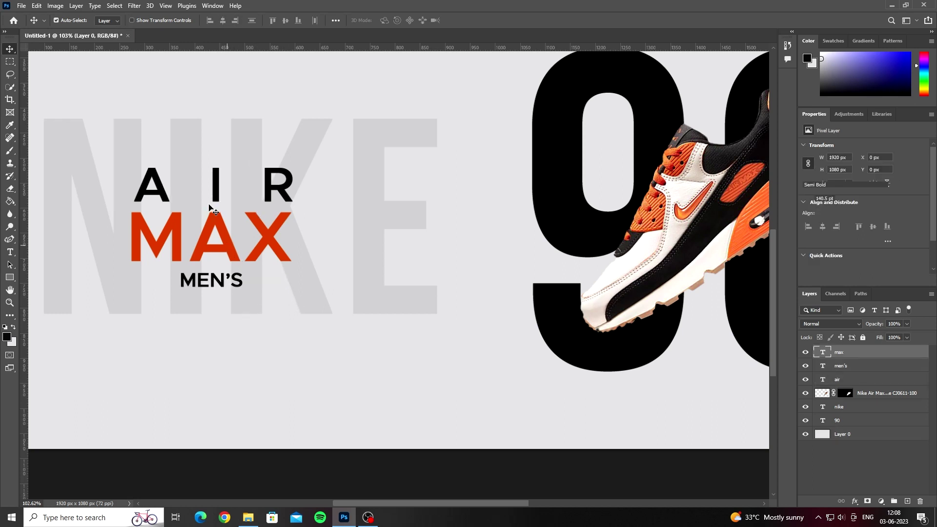
left_click(218, 196, "shift")
key("Up")
key("Up")
key("Up")
key("Up")
key("Up")
key("Up")
key("Up")
key("Up")
key("Up")
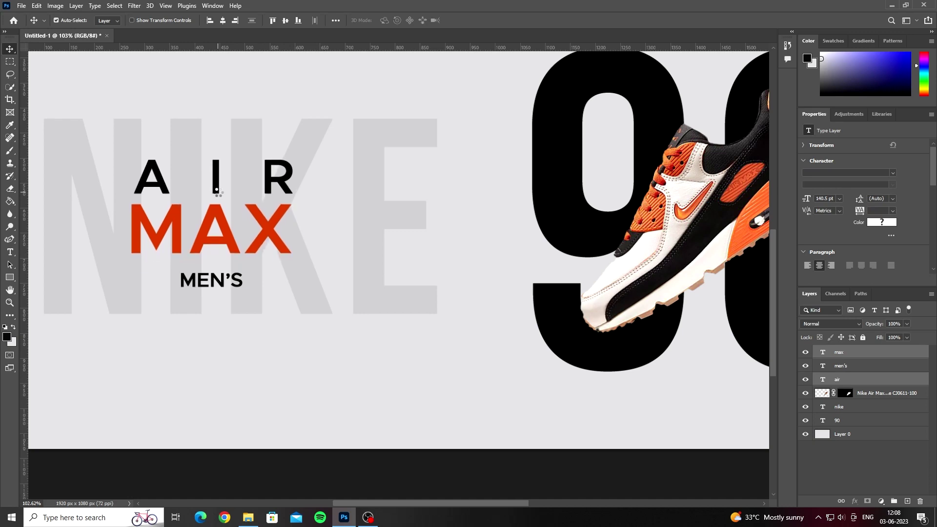
key("Up")
key("Up")
key("Up")
key("Up")
key("Up")
key("Up")
left_click(219, 340)
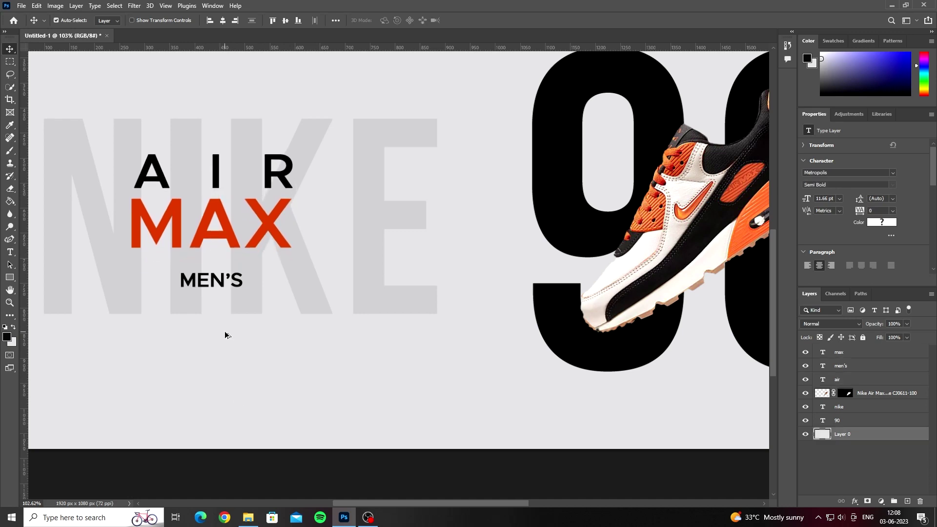
scroll(224, 334, "down", 3)
scroll(220, 317, "up", 4)
scroll(218, 302, "up", 2)
Step: Draw a rectangle over the MEN'S label, try a red fill, then undo it back to black
left_click(10, 277)
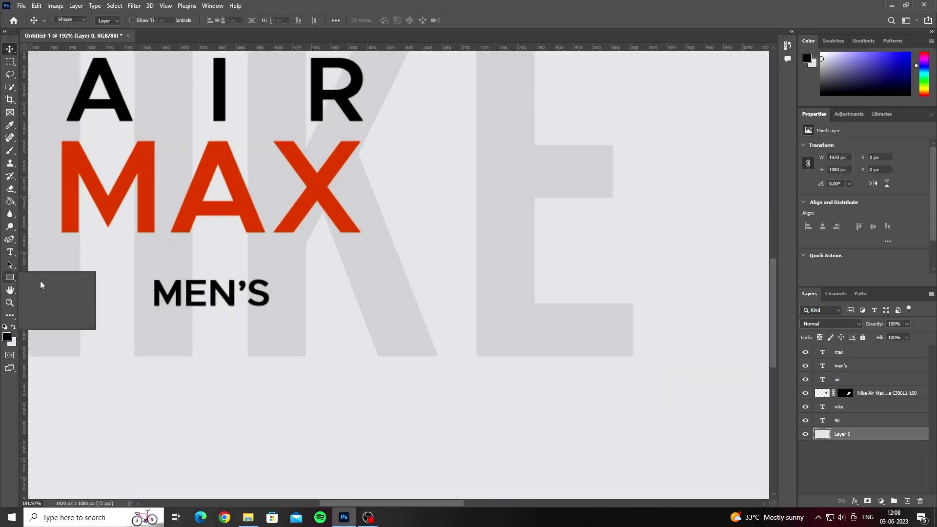
left_click_drag(209, 302, 279, 312)
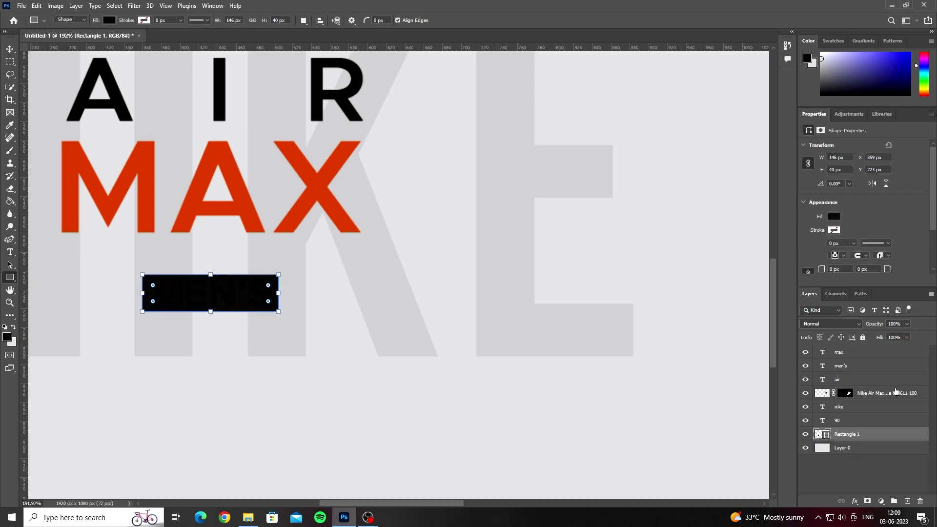
left_click(833, 217)
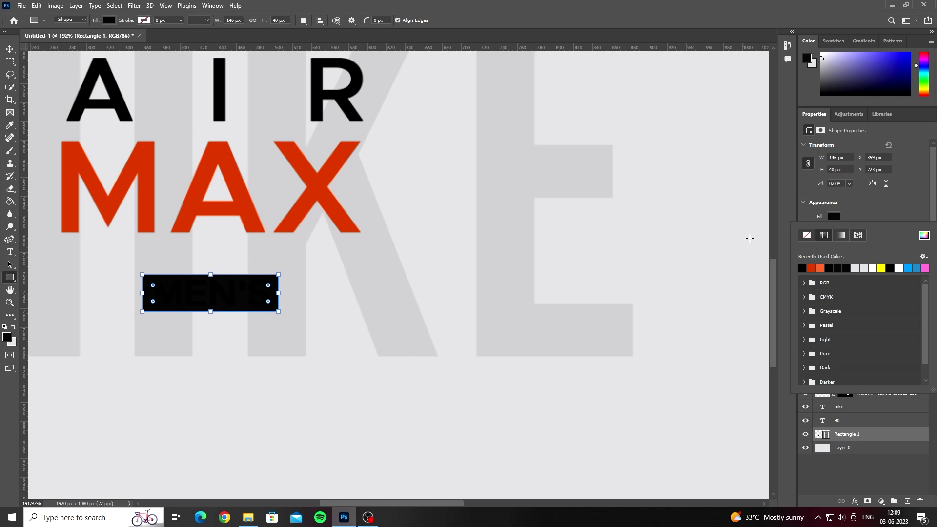
left_click(818, 266)
left_click(10, 48)
scroll(254, 410, "down", 1)
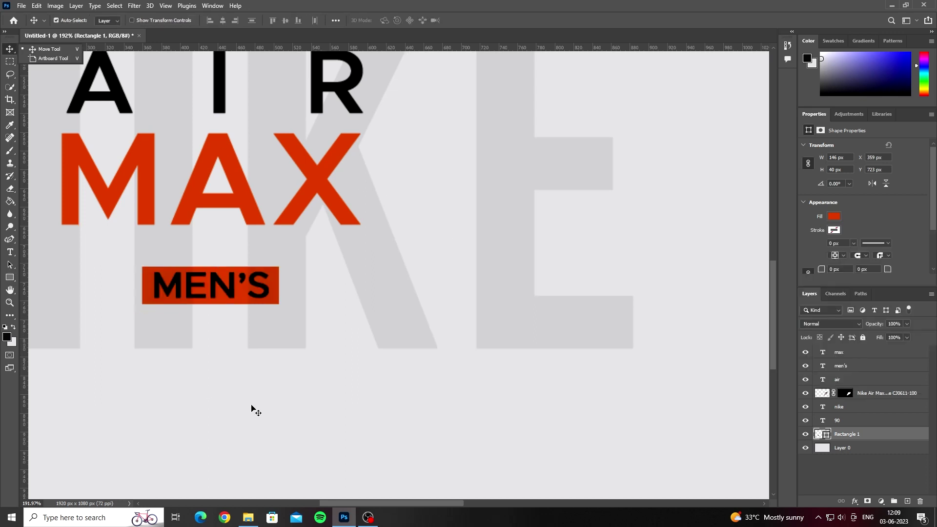
key("ctrl+z")
scroll(227, 322, "up", 1)
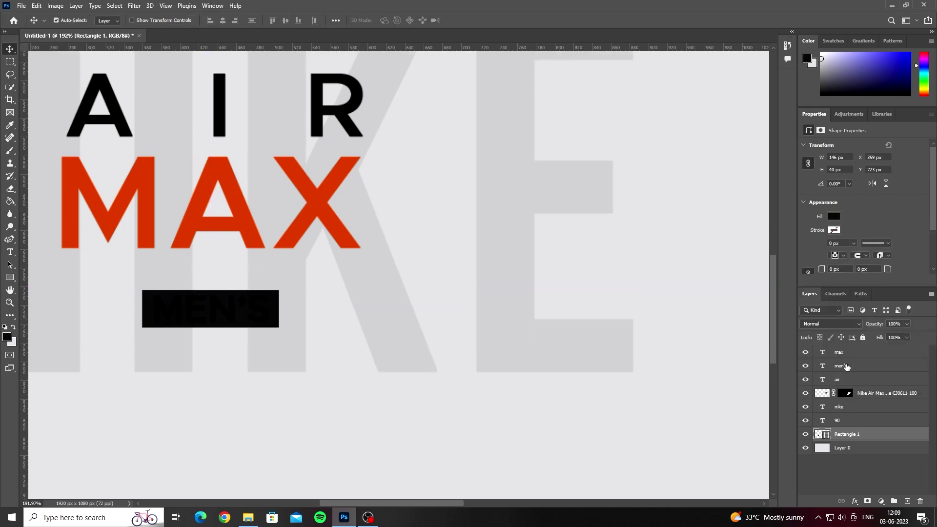
Step: Set the MEN'S text colour to white
left_click(846, 367)
left_click(882, 222)
left_click(683, 229)
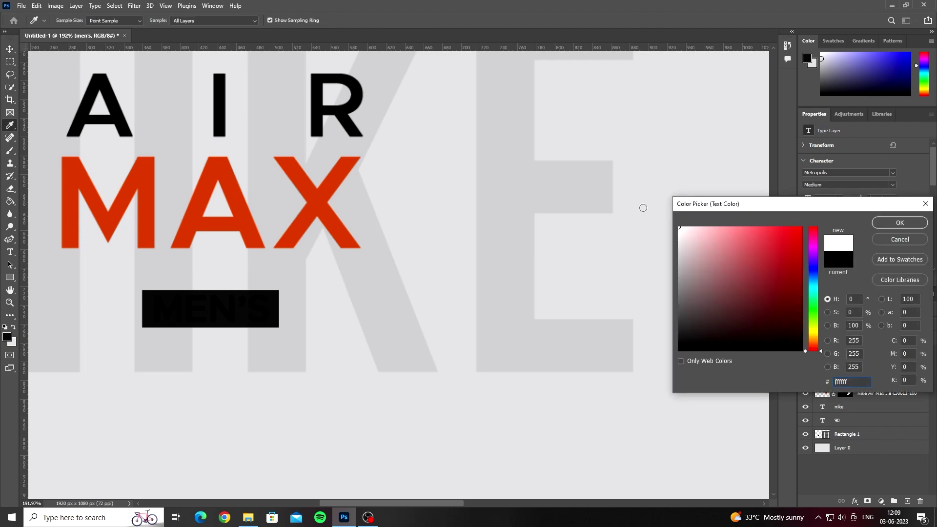
left_click(897, 224)
key("v")
scroll(469, 433, "down", 5)
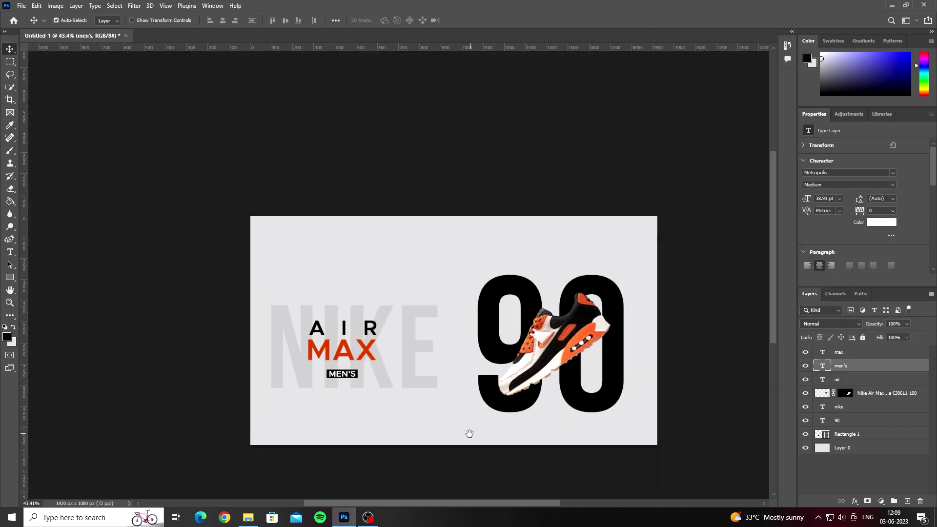
scroll(289, 383, "up", 5)
Step: Try MAX's orange for MEN'S, cancel to keep white, and remove the black box
left_click(882, 223)
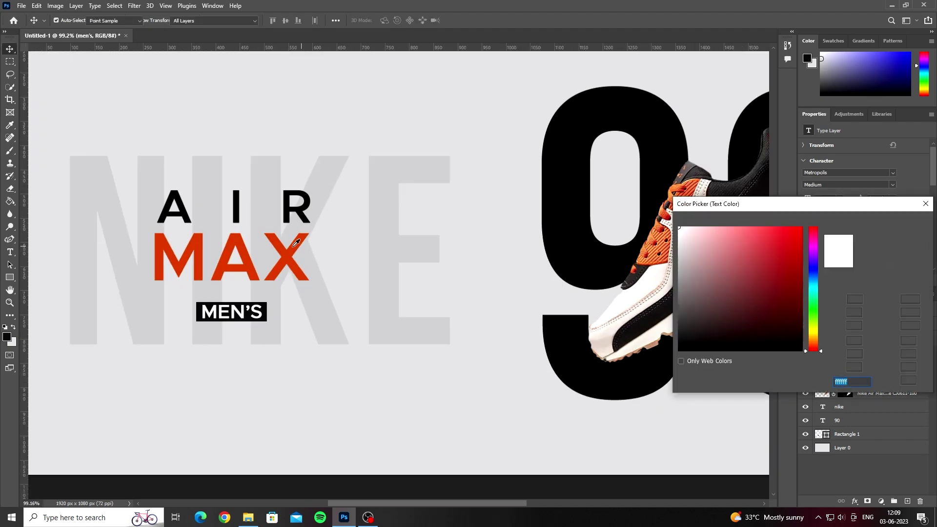
left_click(302, 253)
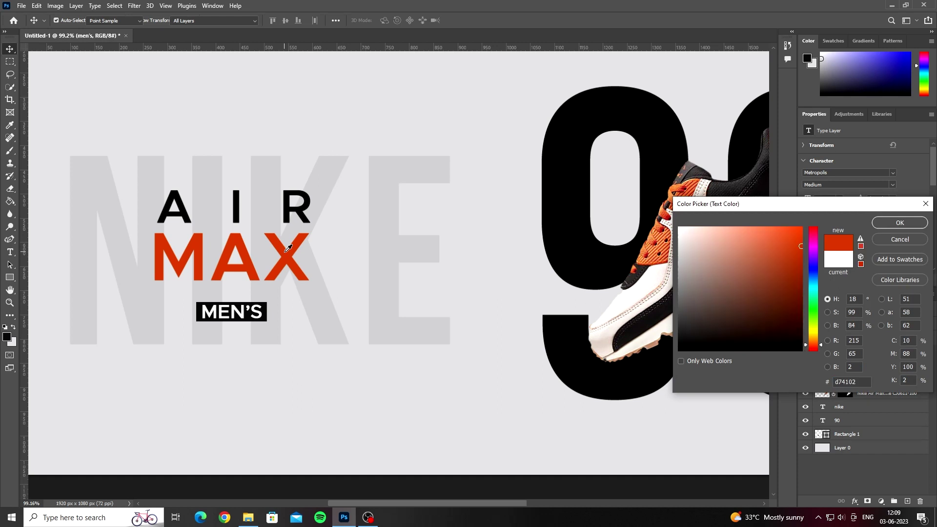
left_click(900, 239)
key("v")
scroll(335, 419, "down", 3)
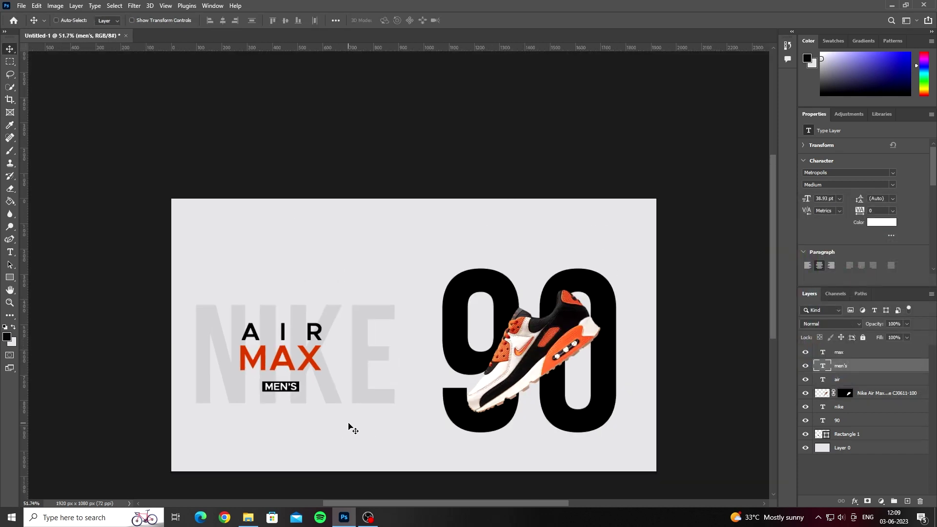
key("ctrl+z")
Step: Toggle All Caps off on the men's layer, then restore the uppercase MEN'S label
scroll(330, 397, "up", 1)
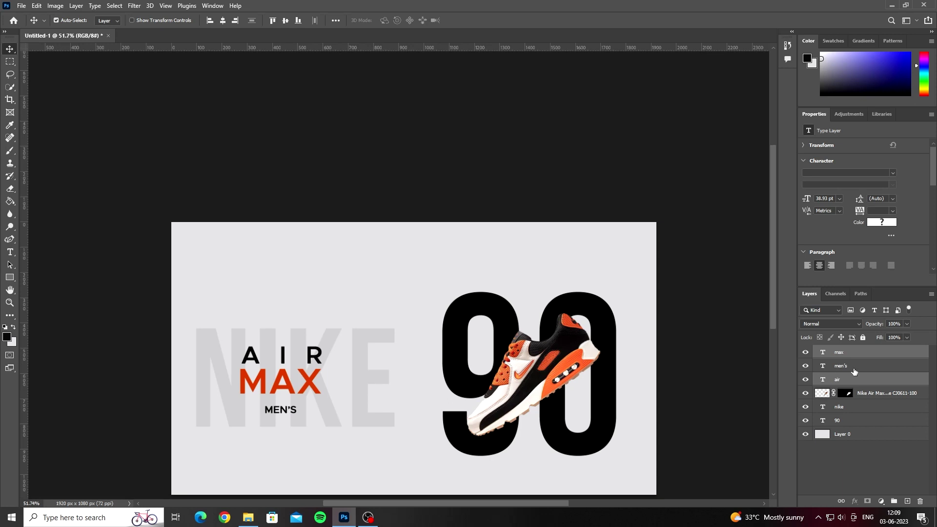
left_click(841, 365)
scroll(845, 231, "down", 3)
left_click(808, 240)
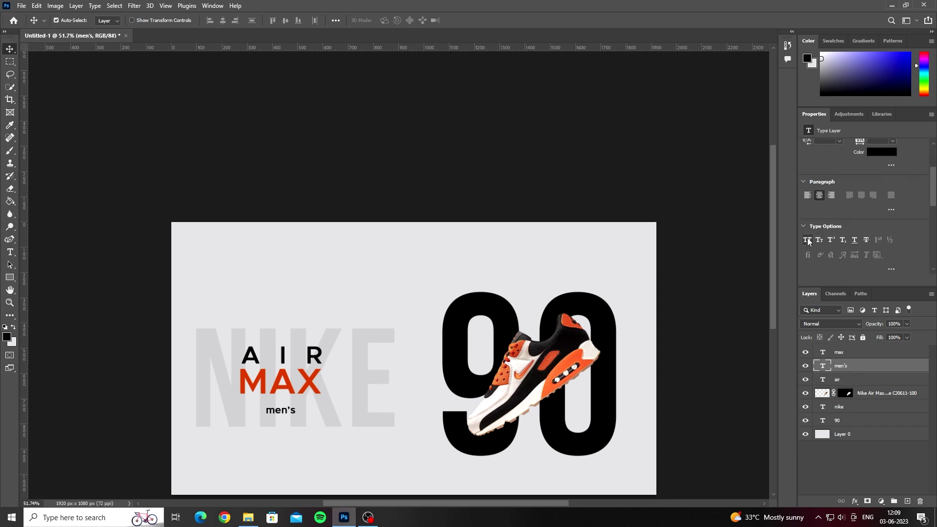
key("ctrl+z")
scroll(307, 377, "up", 1, "alt")
scroll(308, 377, "up", 1, "alt")
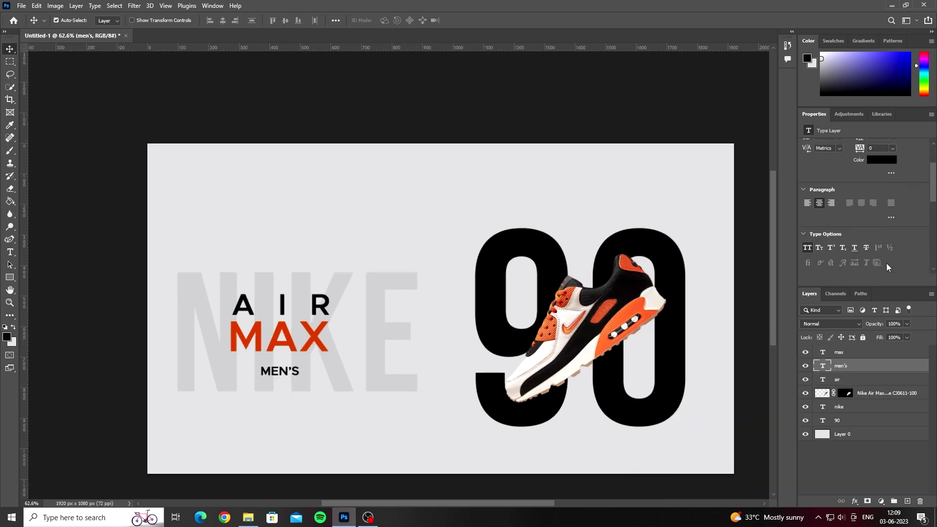
scroll(887, 263, "up", 3)
Step: Set the MEN'S font style to Metropolis Regular and deselect all layers
left_click(893, 184)
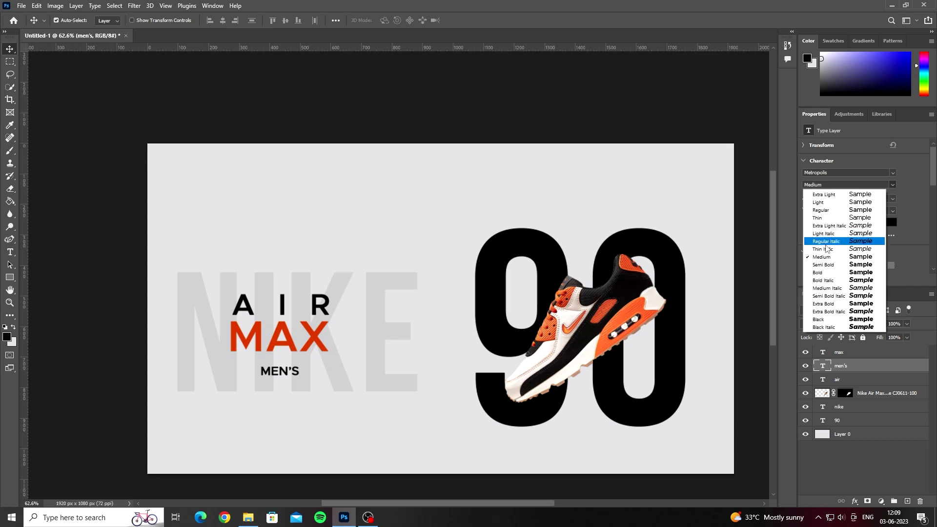
left_click(828, 211)
scroll(291, 218, "down", 1, "alt")
scroll(291, 218, "down", 1, "alt")
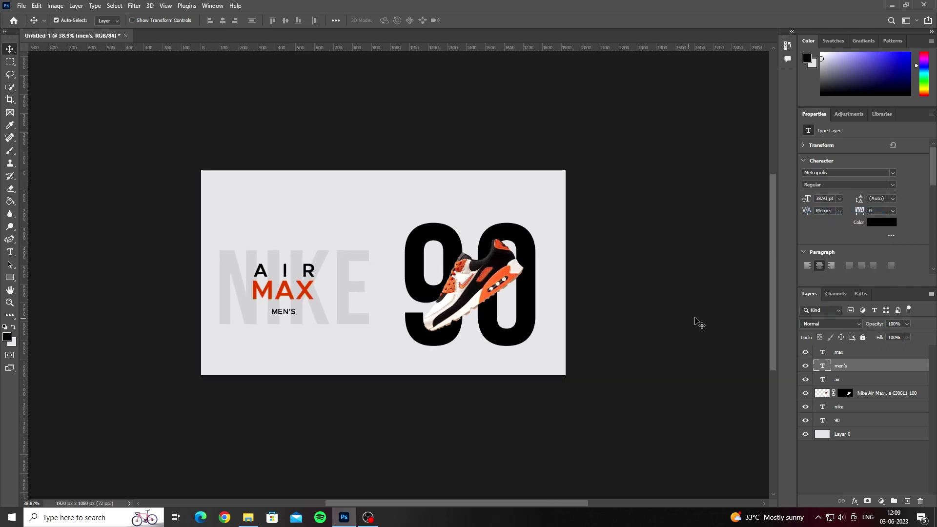
left_click(664, 318)
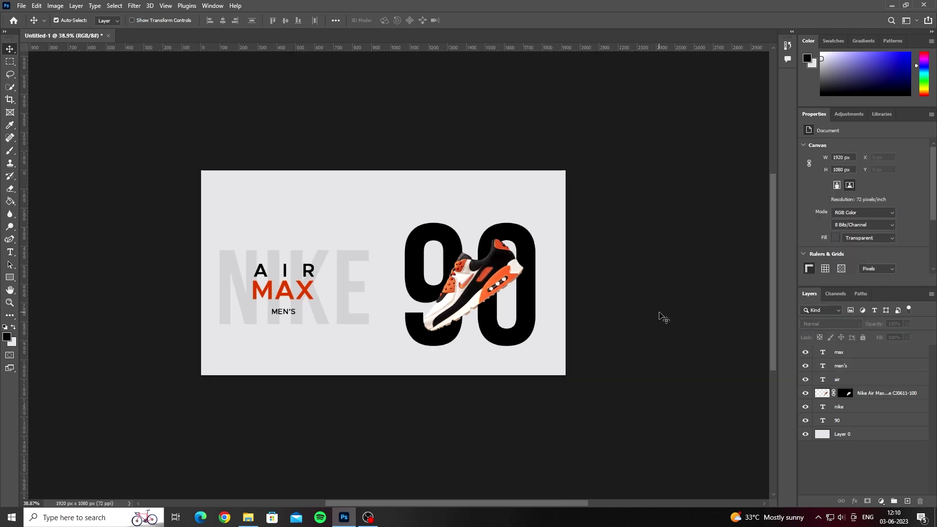
Step: Draw a tiny red circle on a new layer just left of the 90
scroll(397, 326, "up", 5, "alt")
scroll(397, 327, "up", 5, "alt")
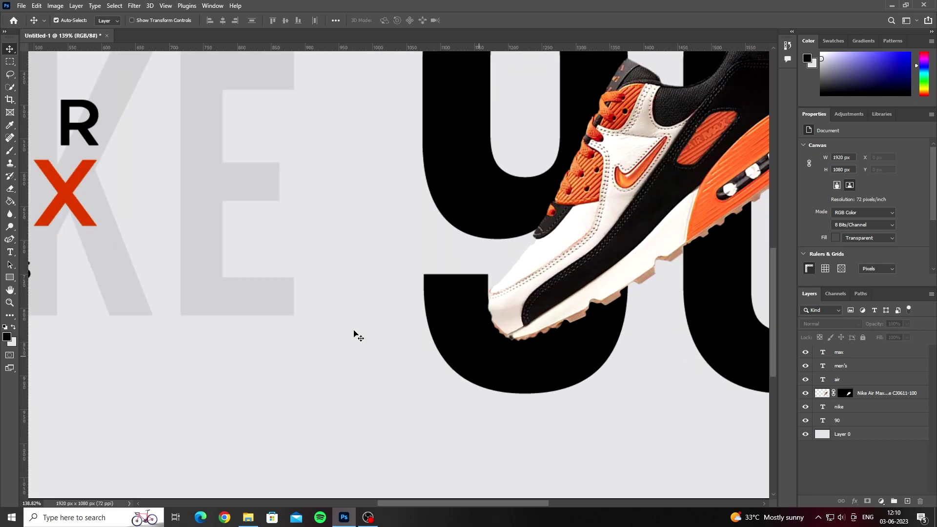
left_click_drag(9, 277, 31, 288)
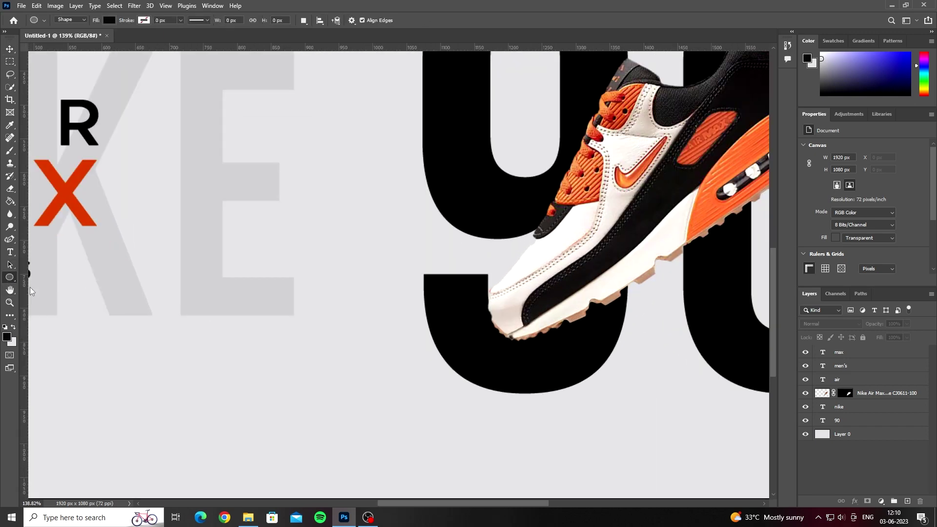
scroll(359, 348, "down", 1)
left_click(908, 501)
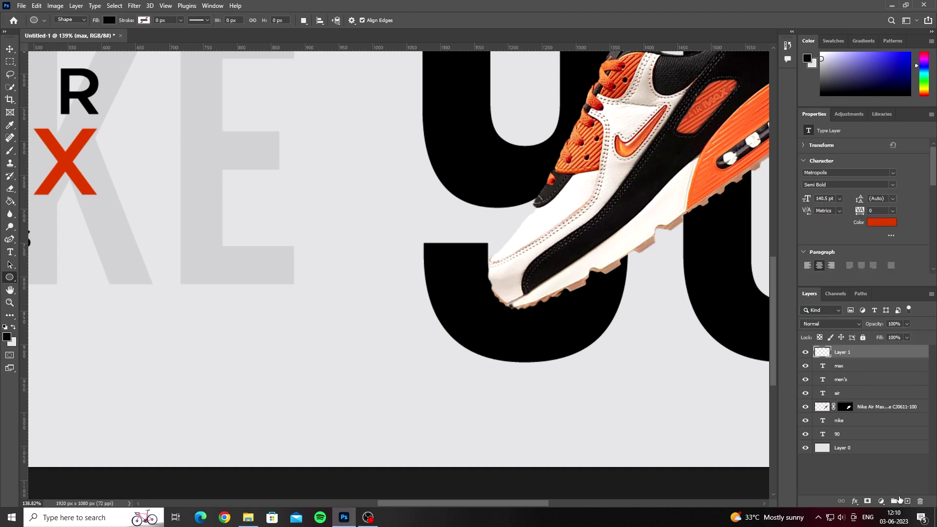
left_click_drag(340, 317, 347, 324)
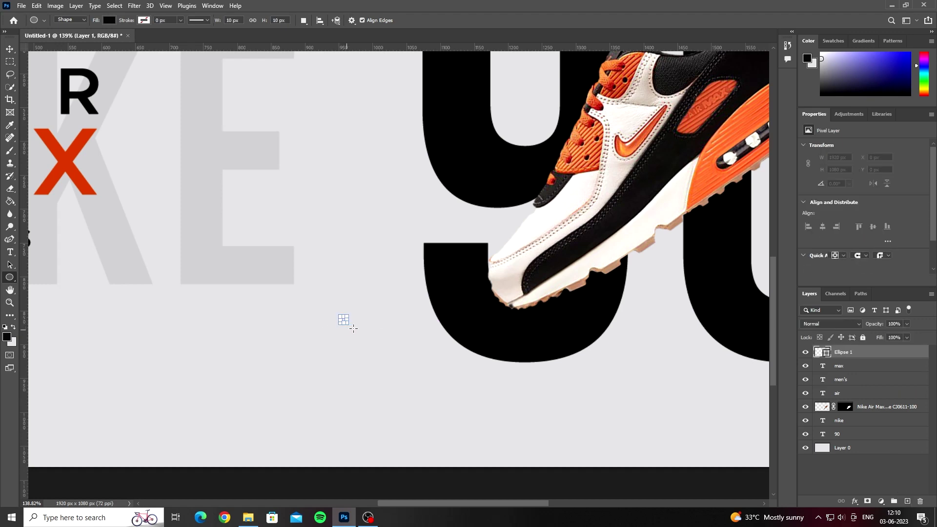
left_click(834, 216)
left_click(817, 266)
Step: Place a copy of the red dot below it and make the copy white
key("v")
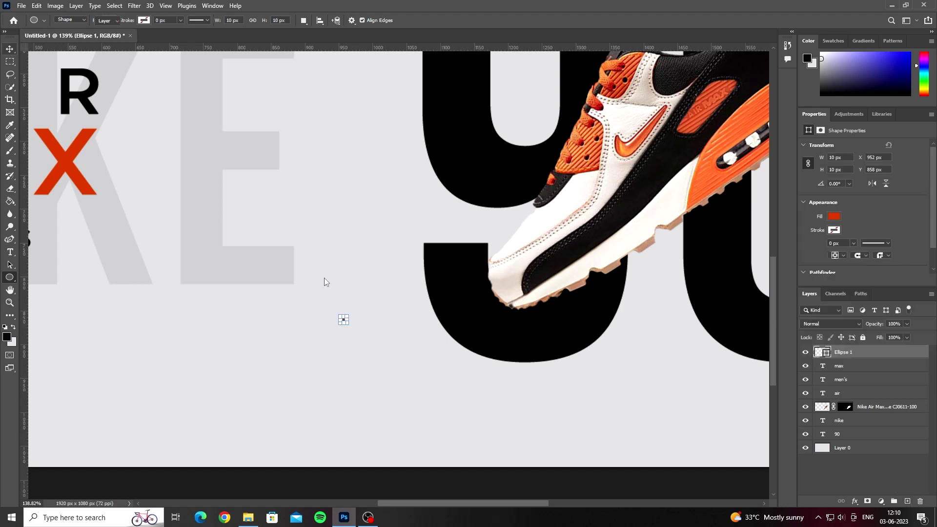
left_click(344, 325)
scroll(345, 324, "up", 5)
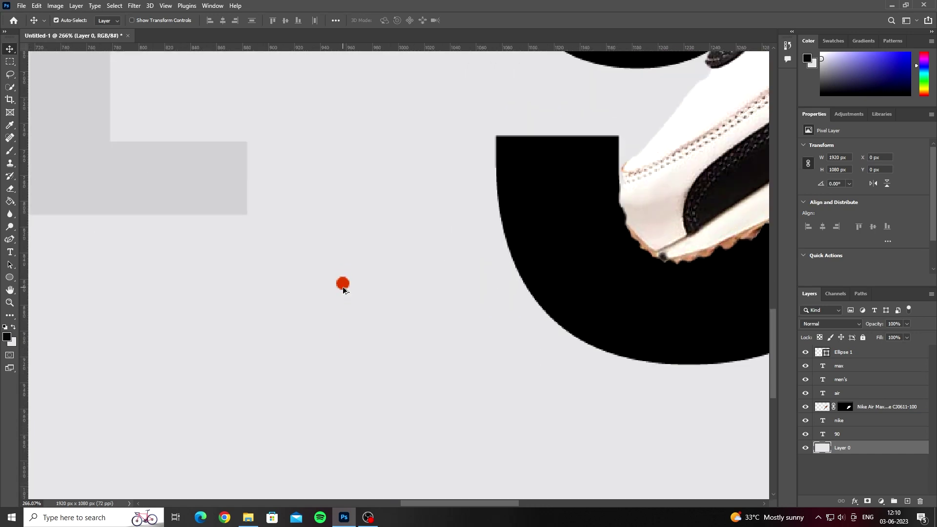
left_click(343, 285)
key("ctrl+t")
left_click_drag(349, 291, 345, 324)
key("Return")
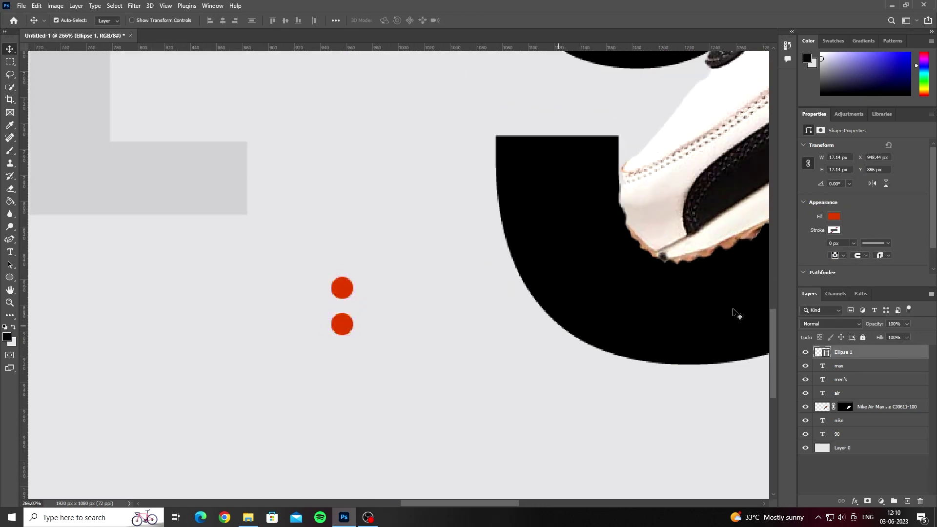
left_click(833, 217)
left_click(811, 268)
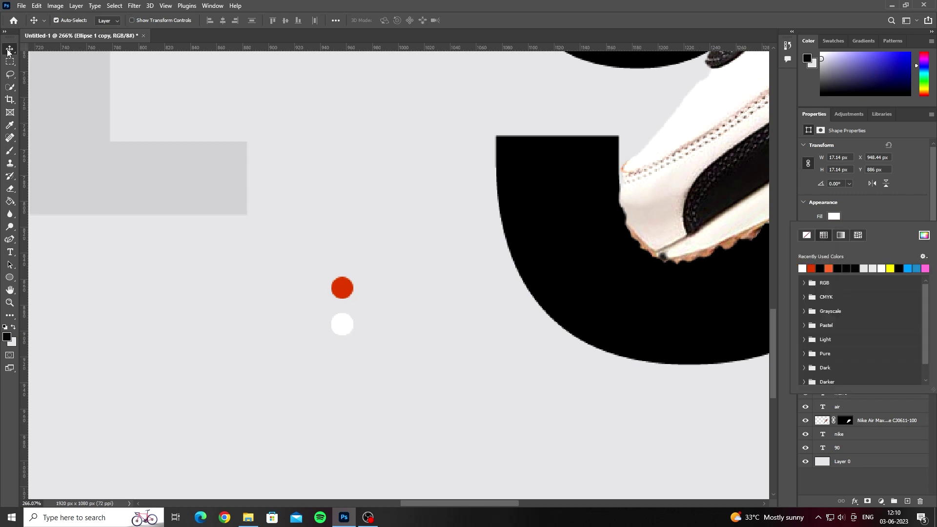
key("Return")
Step: Add a third dot below the white one with a dark grey fill
mouse_move(344, 329)
left_mouse_down("alt")
mouse_move(344, 377)
mouse_move(344, 366)
left_mouse_up("alt")
left_click(833, 216)
left_click(820, 268)
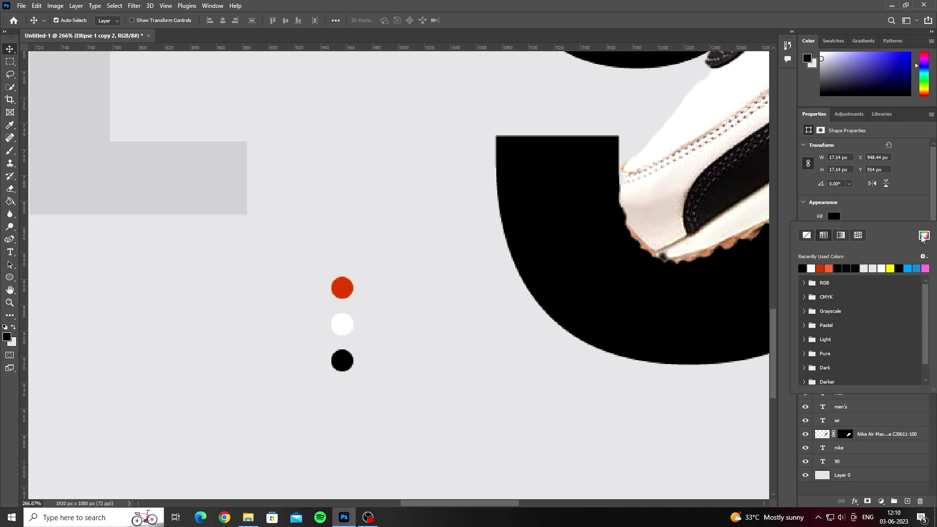
left_click(923, 236)
left_click_drag(576, 231, 324, 301)
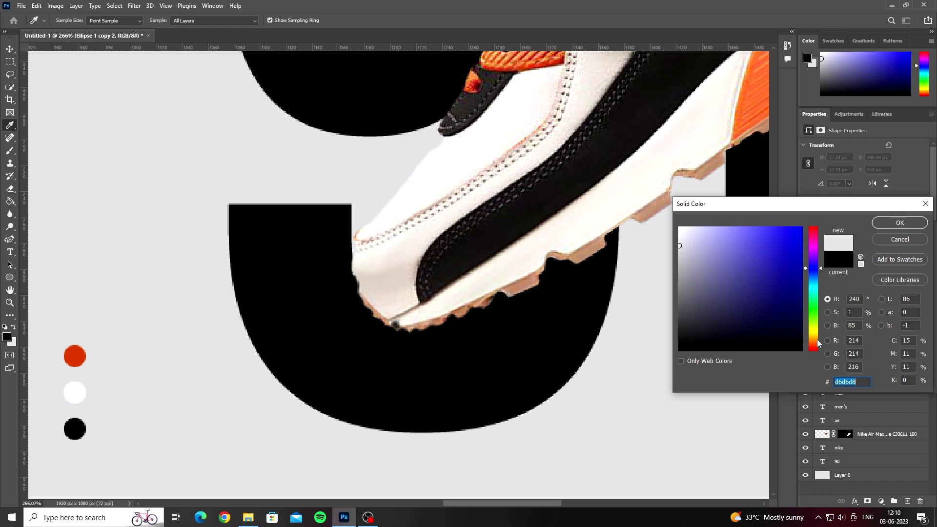
key("Return")
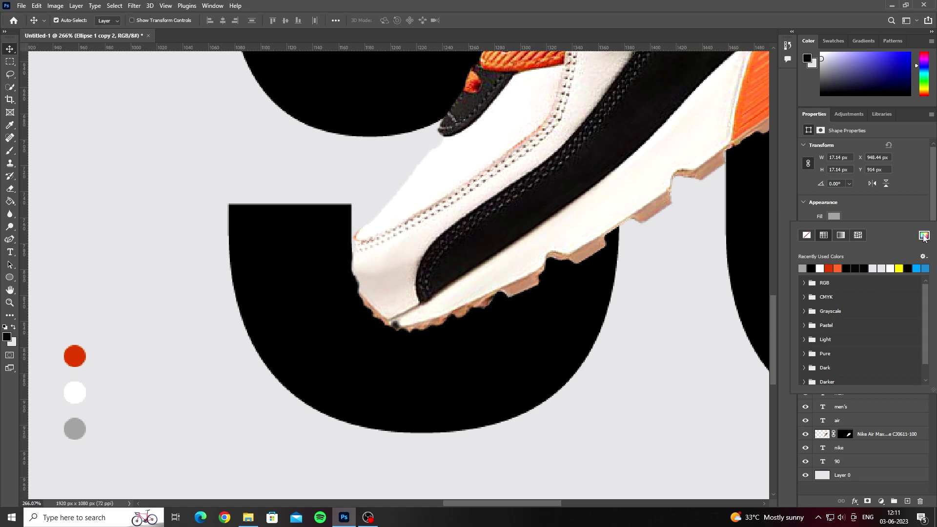
left_click(924, 236)
key("Return")
Step: Add a fourth dot below the grey one and fill it black
scroll(104, 400, "down", 1)
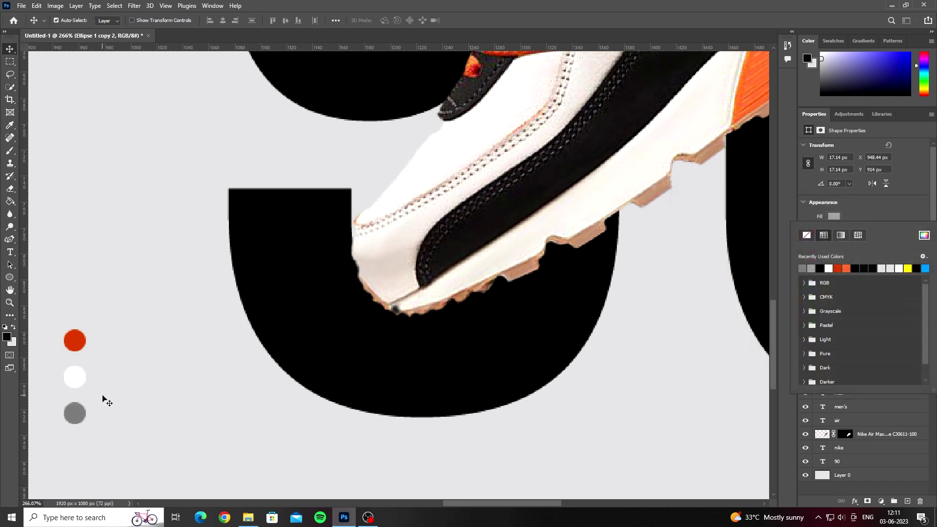
left_click_drag(104, 399, 286, 366)
scroll(253, 362, "up", 1)
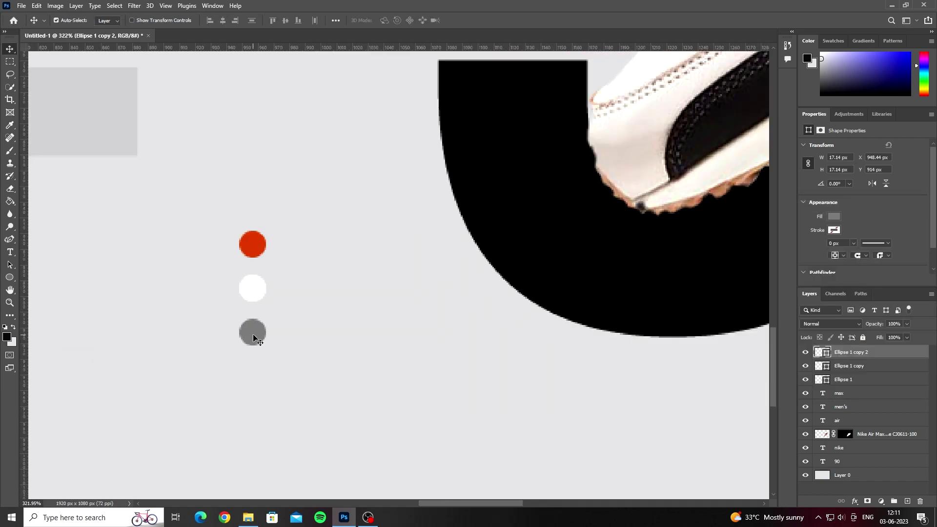
left_click_drag(253, 334, 252, 380)
left_click(835, 216)
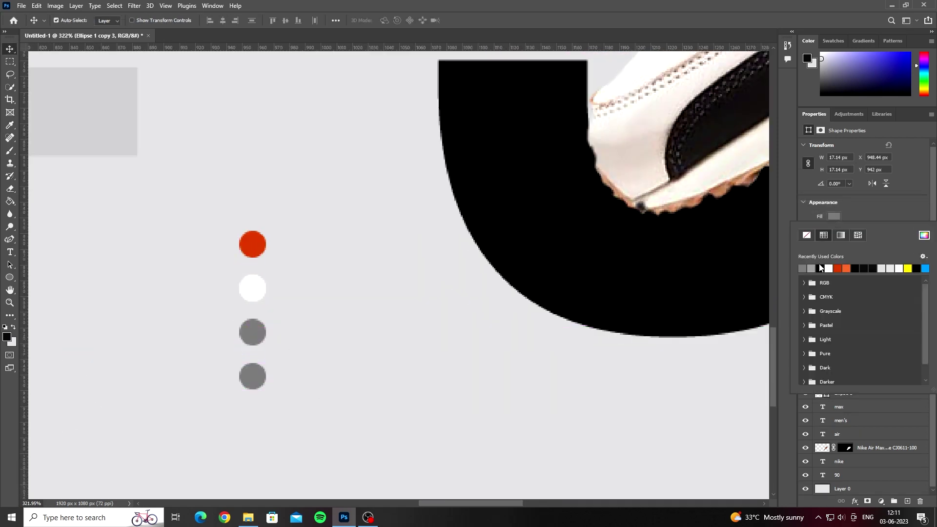
left_click(803, 268)
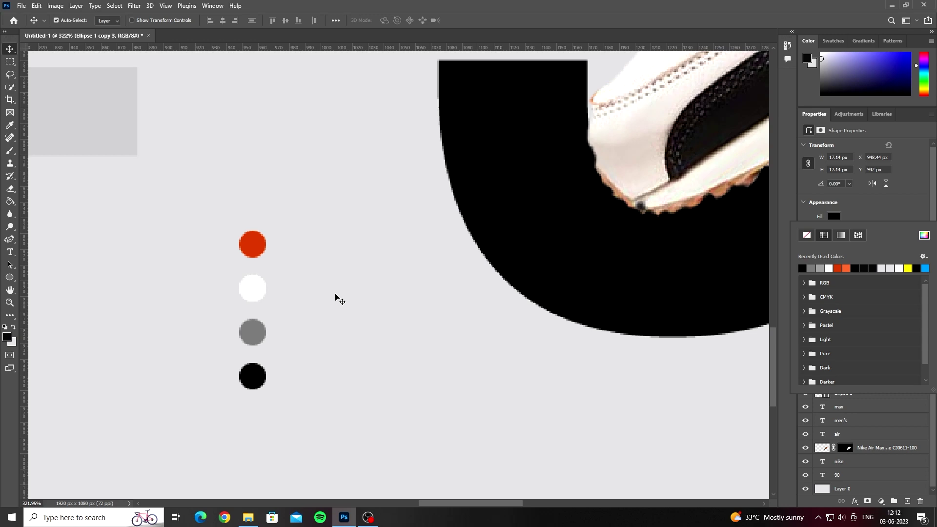
scroll(336, 288, "down", 10)
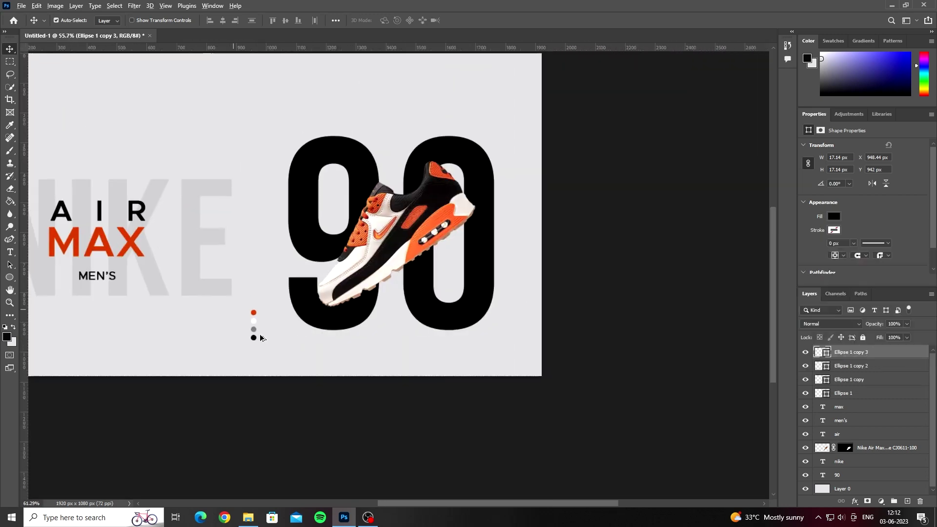
Step: Move the four-dot column up beside the 90 and shrink it slightly
left_click(837, 398, "shift")
key("ctrl+t")
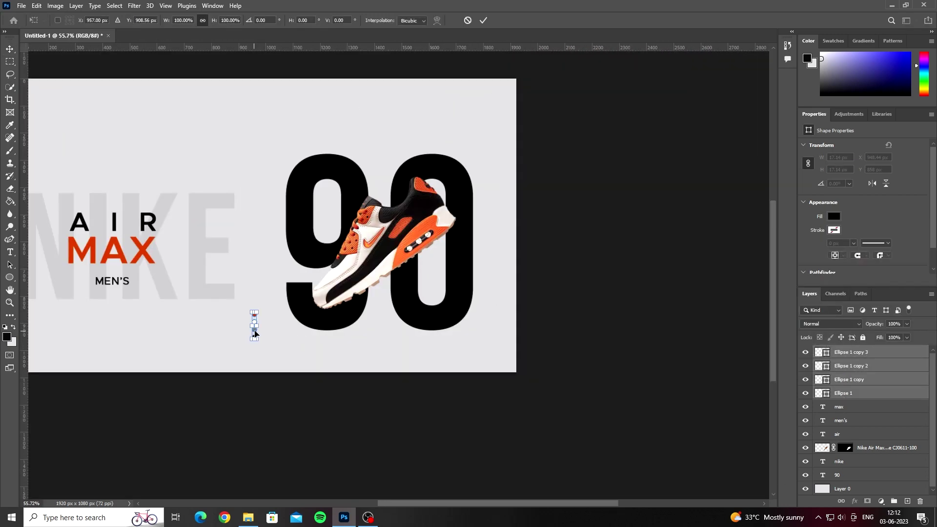
left_click_drag(255, 334, 267, 309)
scroll(268, 308, "up", 5)
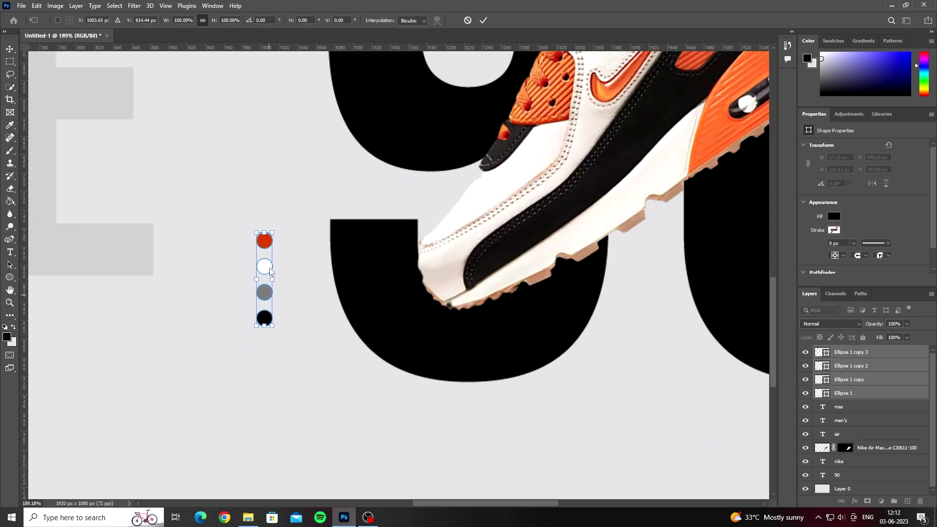
left_click_drag(264, 237, 264, 255)
left_click_drag(265, 301, 275, 305)
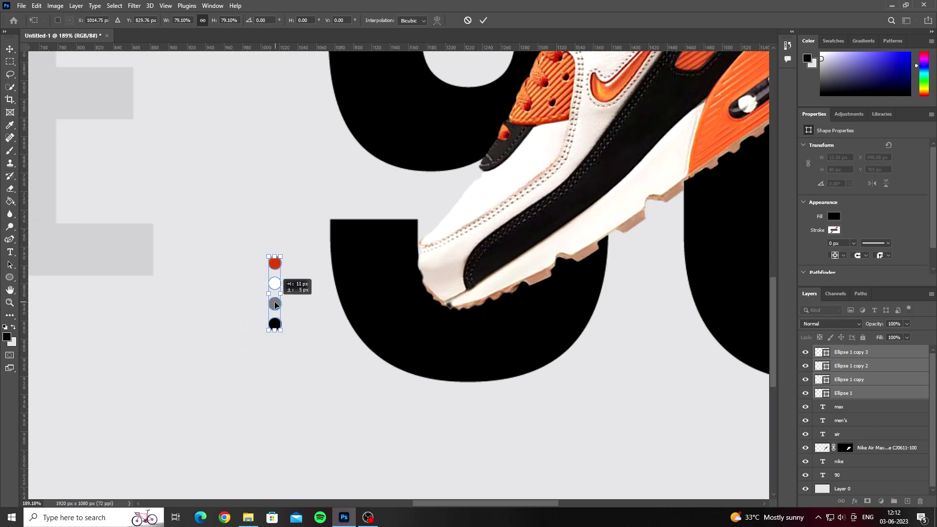
key("Return")
scroll(274, 305, "down", 5)
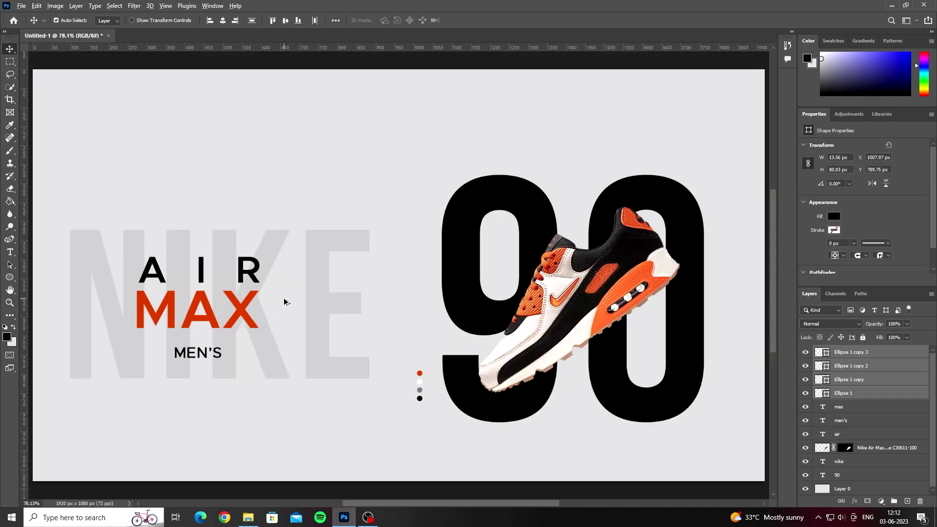
scroll(321, 356, "up", 2)
Step: Scale the black 90 slightly larger
left_click(482, 292)
key("ctrl+t")
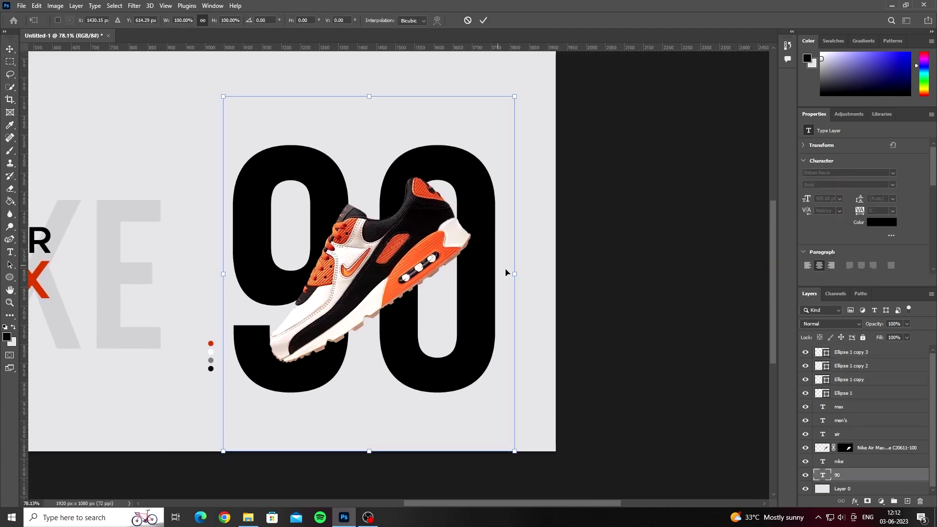
mouse_move(515, 274)
left_mouse_down()
mouse_move(511, 283)
mouse_move(476, 282)
left_mouse_up()
left_click(473, 281)
Step: Scale and move the shoe so it sits across the middle of the 90
key("ctrl+t")
left_click_drag(373, 376, 373, 386)
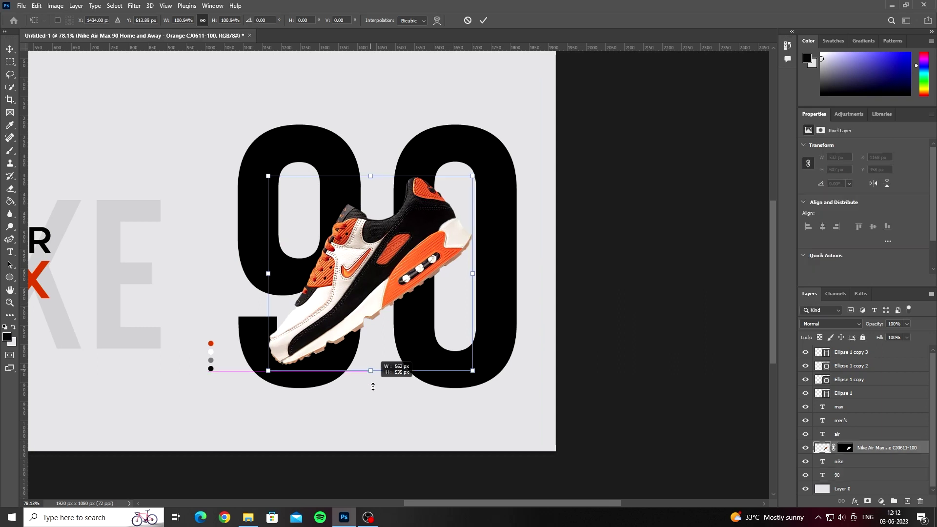
left_click_drag(377, 351, 377, 326)
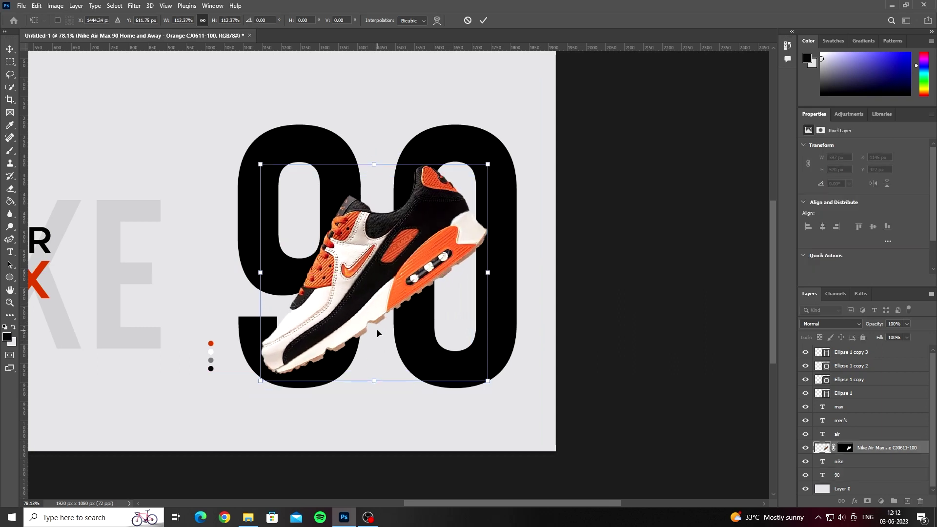
mouse_move(373, 370)
left_mouse_down()
mouse_move(376, 382)
mouse_move(379, 337)
mouse_move(380, 371)
left_mouse_up()
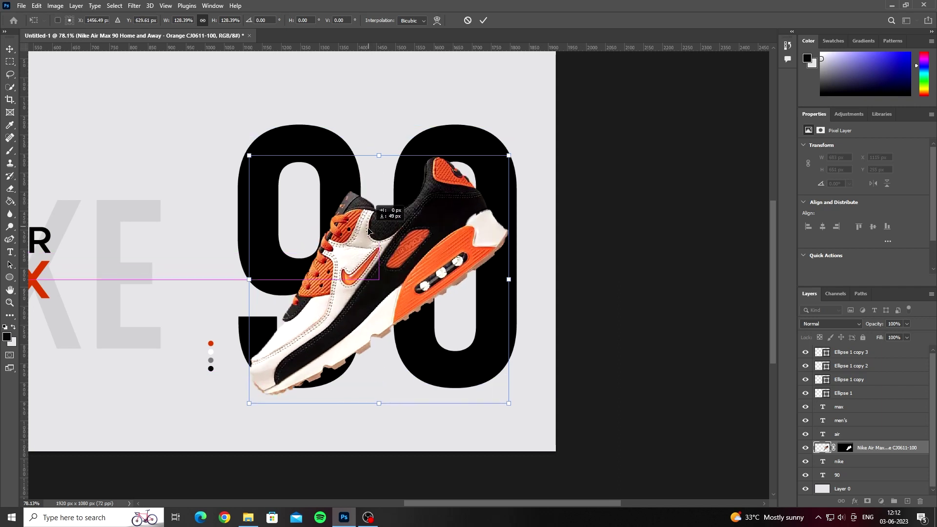
left_click_drag(373, 206, 368, 238)
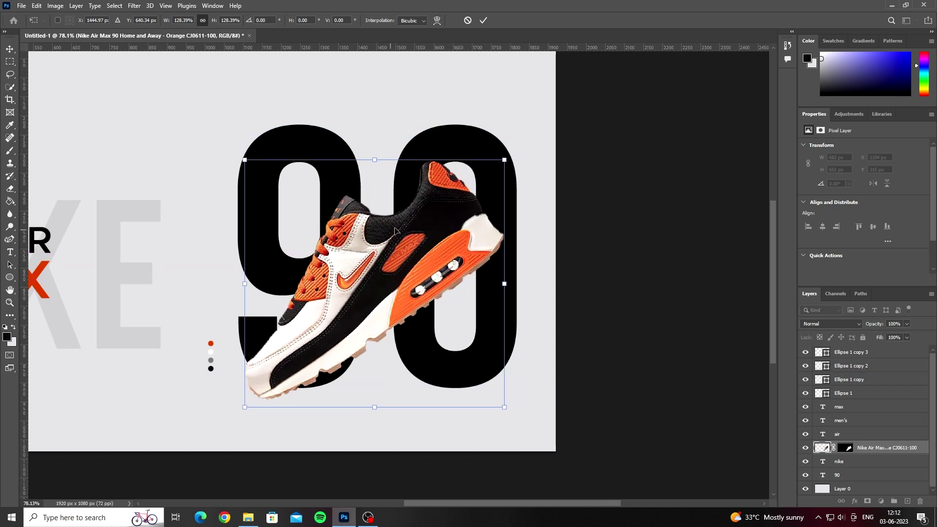
left_click_drag(374, 410, 374, 344)
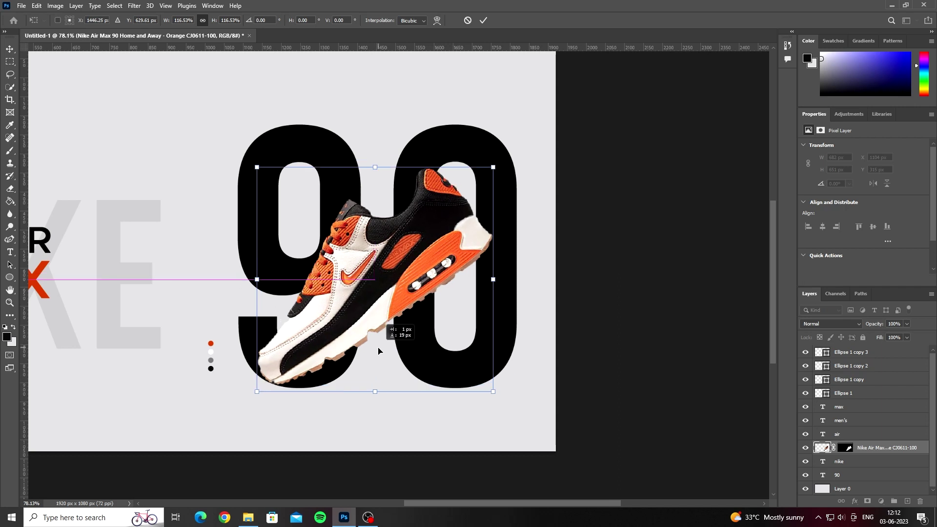
key("Return")
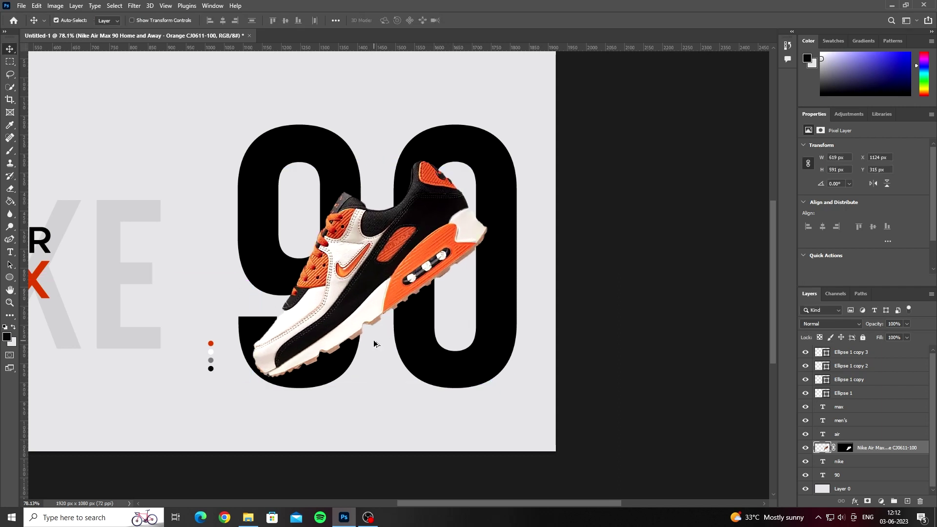
Step: Nudge the shoe up and scale it down slightly to 567 × 642 px
scroll(374, 340, "down", 3)
scroll(370, 330, "up", 2)
left_click_drag(370, 330, 374, 318)
scroll(374, 318, "down", 2)
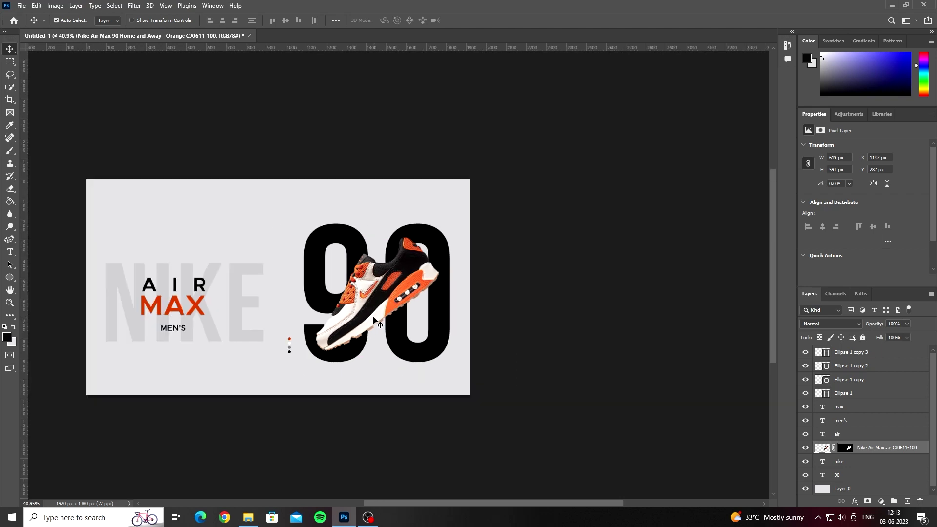
scroll(374, 318, "up", 1)
key("ctrl+t")
left_click_drag(378, 228, 378, 239)
key("Return")
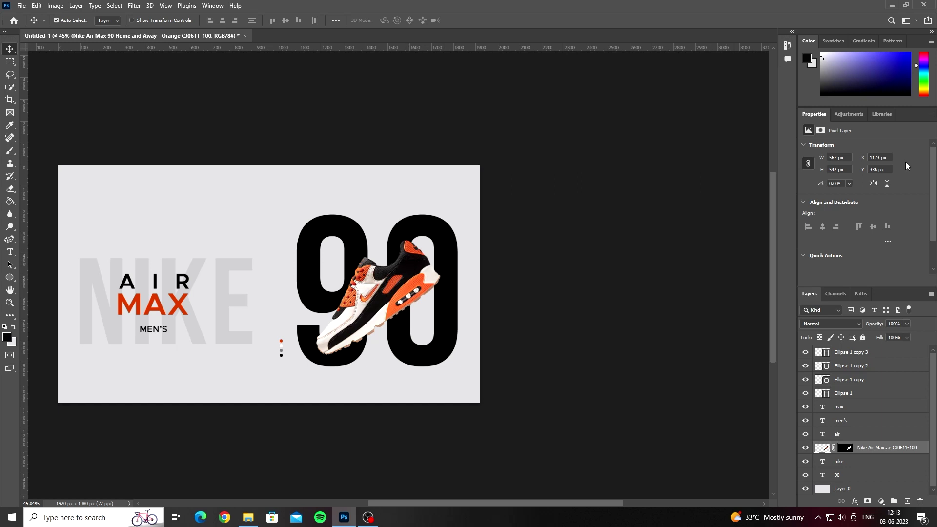
Step: Add a Curves adjustment clipped to the shoe layer, bend the curve, and compare before/after
left_click(849, 113)
left_click(849, 136)
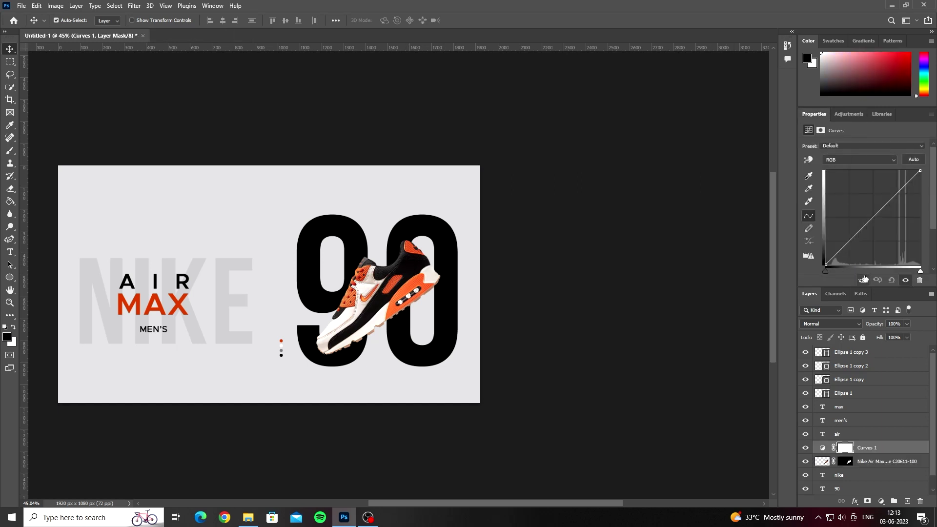
left_click(863, 280)
left_click_drag(882, 213, 888, 216)
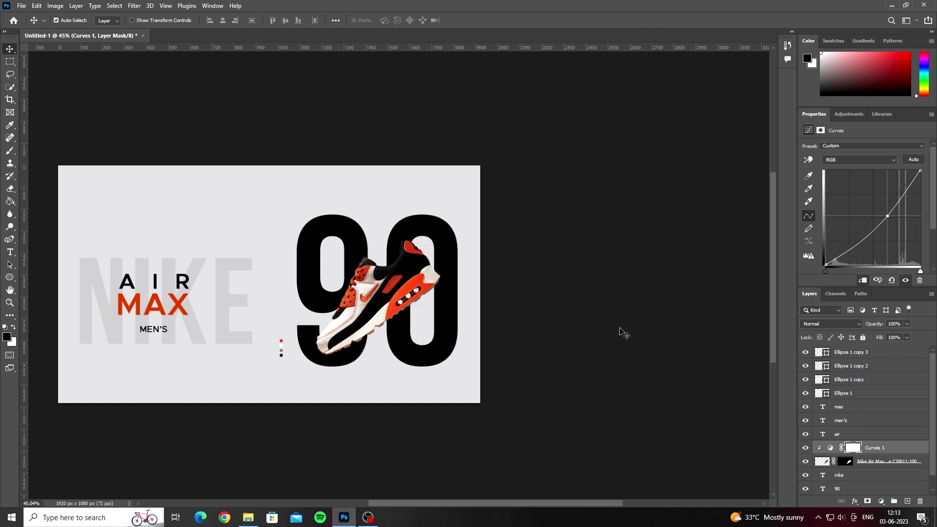
left_click(593, 324)
left_click(806, 448)
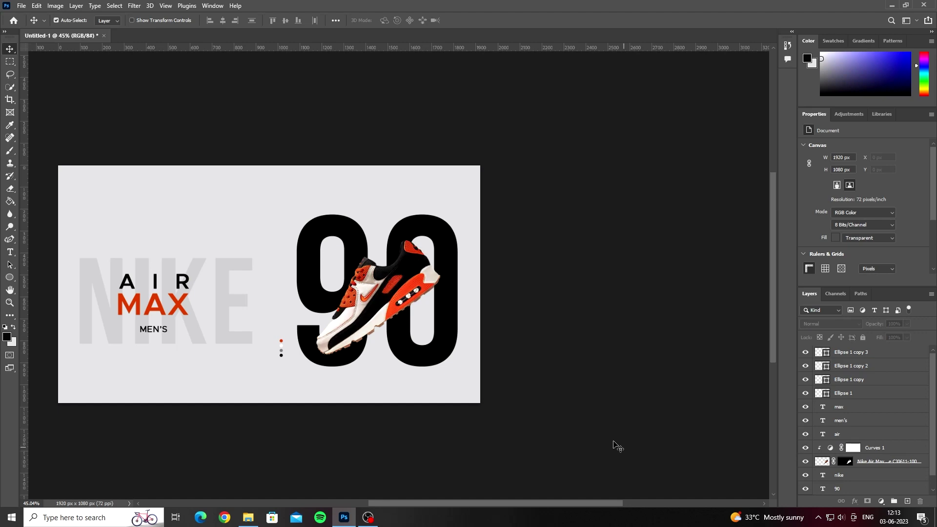
Step: Drag the Nike logo PNG onto the canvas and move it to the top-left corner
scroll(257, 216, "up", 3)
left_click_drag(256, 230, 653, 194)
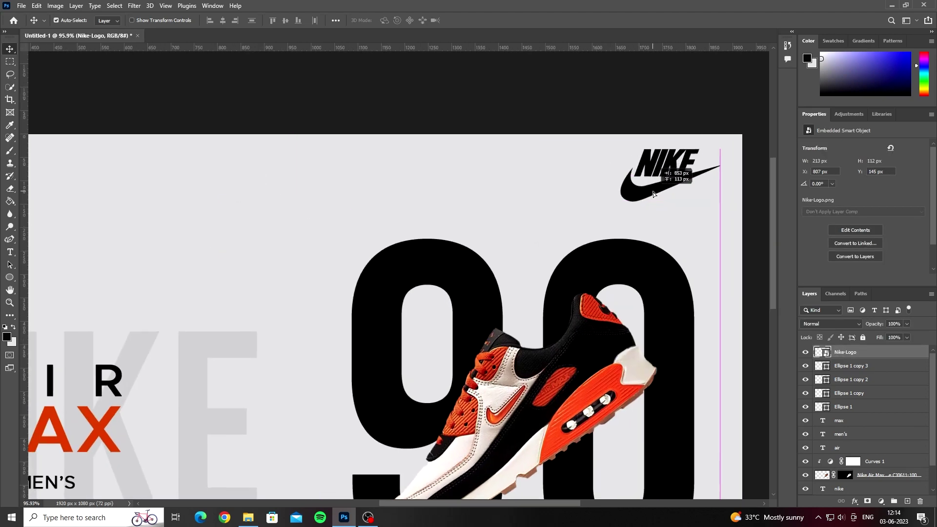
scroll(410, 240, "down", 3)
scroll(418, 236, "down", 2)
scroll(415, 234, "down", 1)
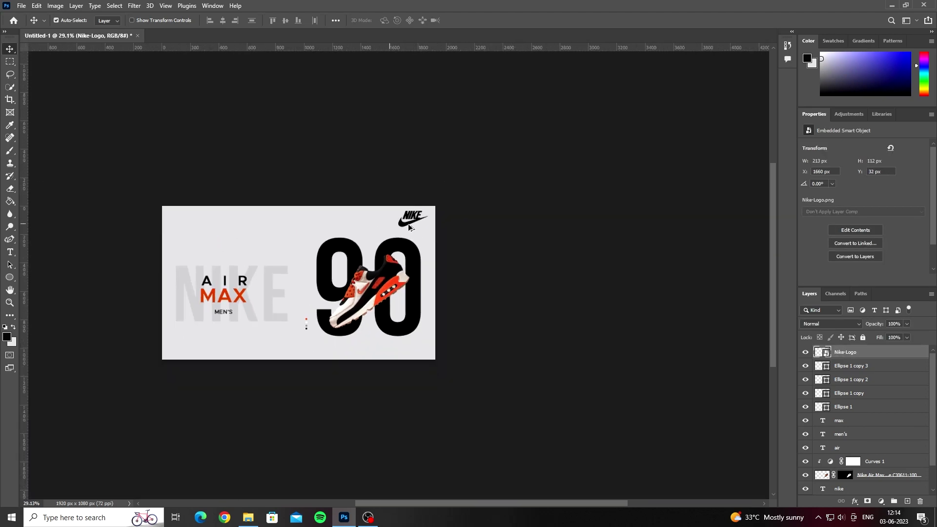
left_click_drag(408, 224, 186, 234)
scroll(187, 235, "up", 3)
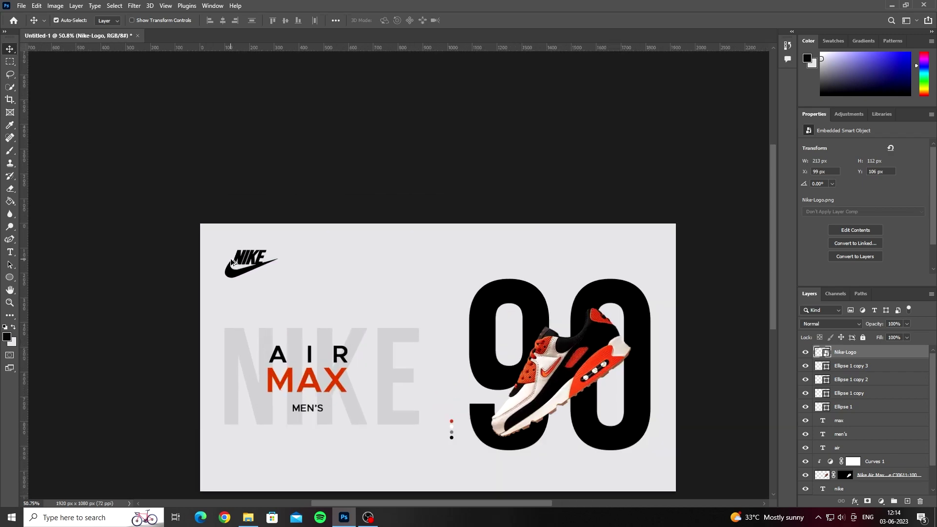
scroll(232, 262, "up", 3)
mouse_move(193, 272)
left_mouse_down()
mouse_move(230, 251)
mouse_move(214, 261)
left_mouse_up()
scroll(232, 251, "down", 4)
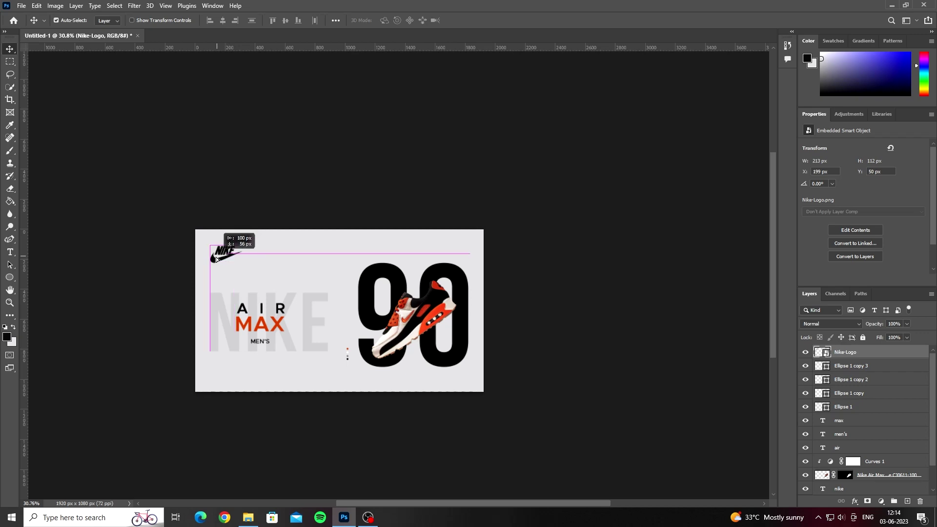
scroll(220, 254, "up", 3)
scroll(221, 250, "up", 3)
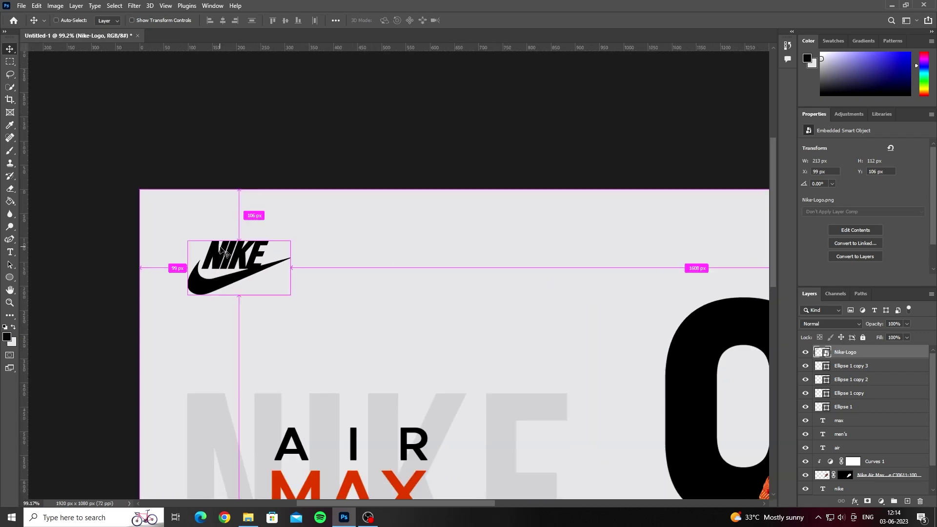
Step: Reposition the Nike logo and scale it down to about 185×97 px
key("ctrl+t")
left_click_drag(223, 241, 224, 250)
key("Return")
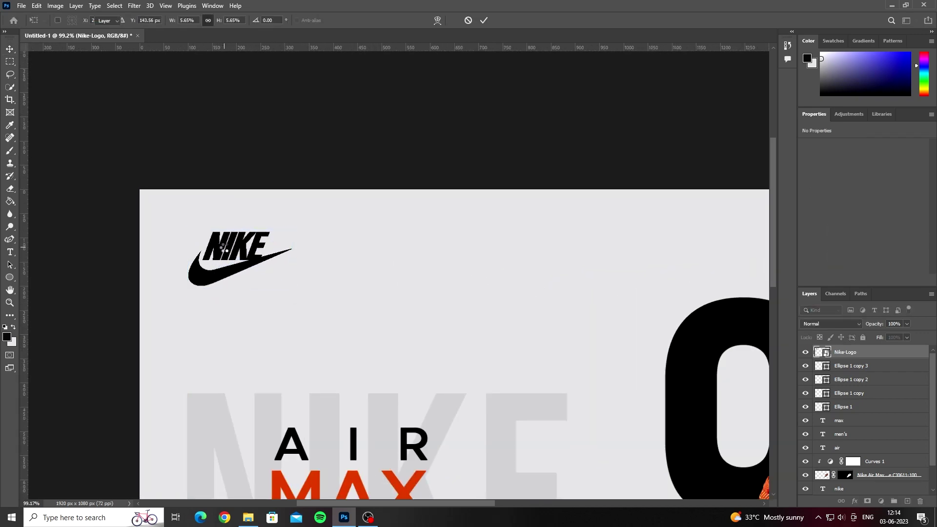
scroll(227, 252, "down", 3)
scroll(141, 181, "up", 1)
scroll(149, 195, "up", 1)
key("ctrl+t")
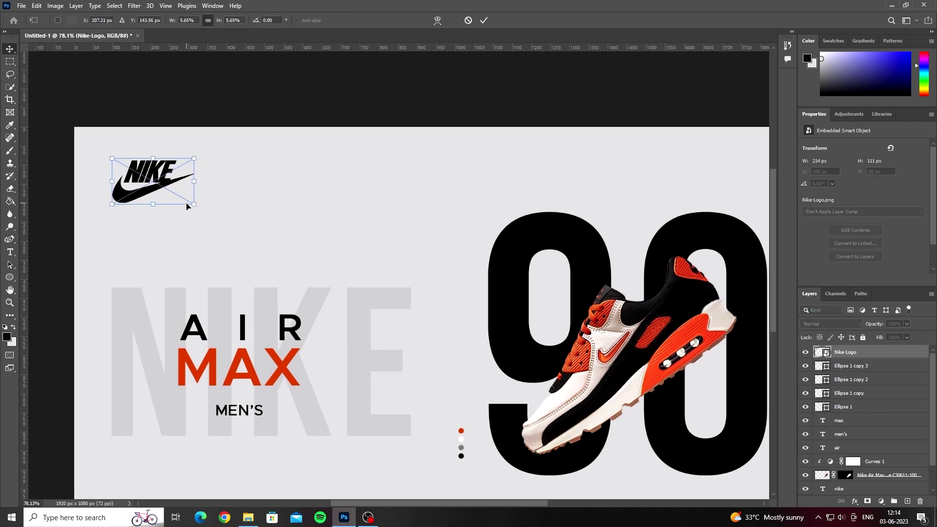
left_click_drag(194, 203, 183, 198)
key("Return")
Step: Nudge the logo up and left into the top-left corner
scroll(185, 200, "down", 2)
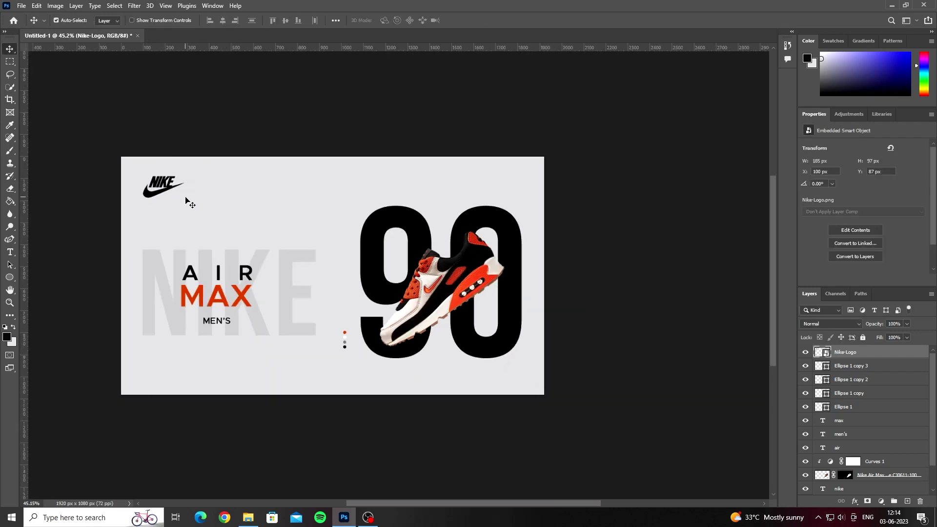
scroll(166, 190, "up", 2)
scroll(156, 162, "up", 1)
mouse_move(142, 178)
left_mouse_down()
mouse_move(137, 166)
mouse_move(122, 172)
left_mouse_up()
key("ctrl+t")
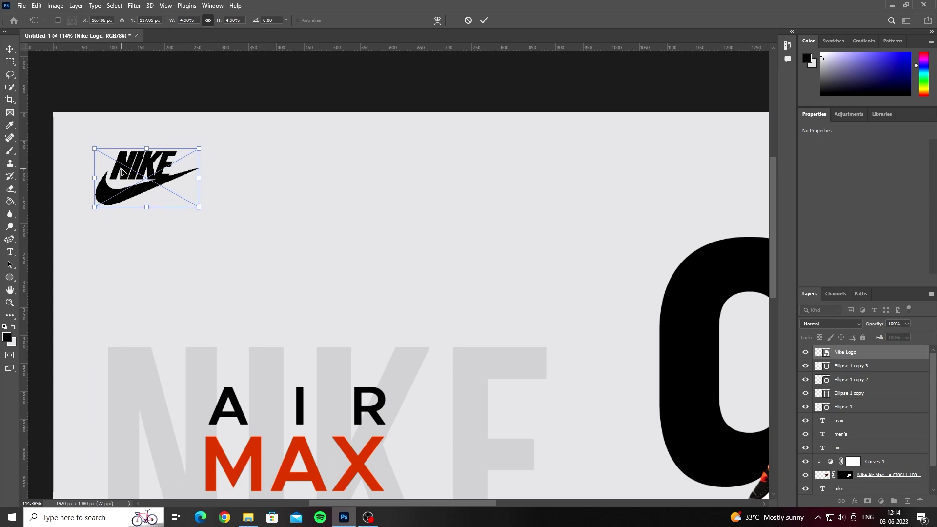
key("Return")
scroll(128, 174, "down", 5)
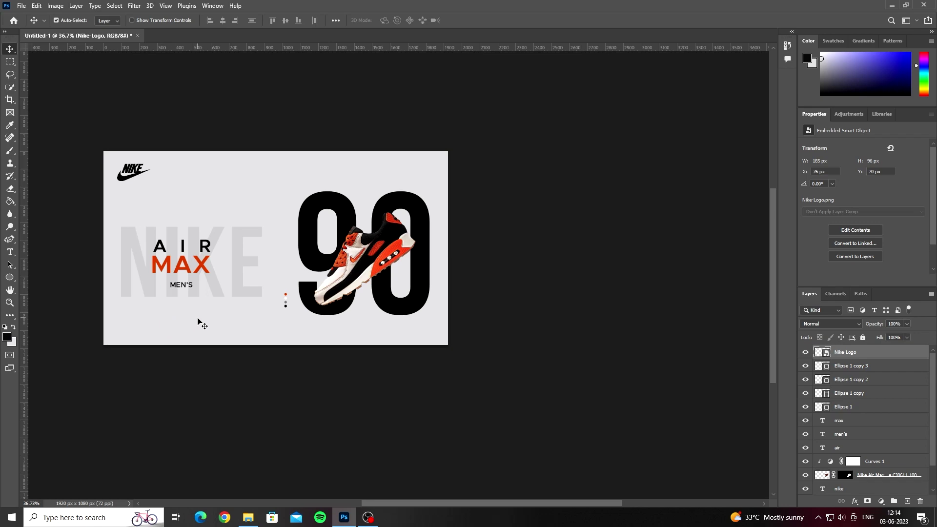
scroll(200, 293, "up", 1)
scroll(525, 141, "up", 3)
scroll(411, 182, "up", 3)
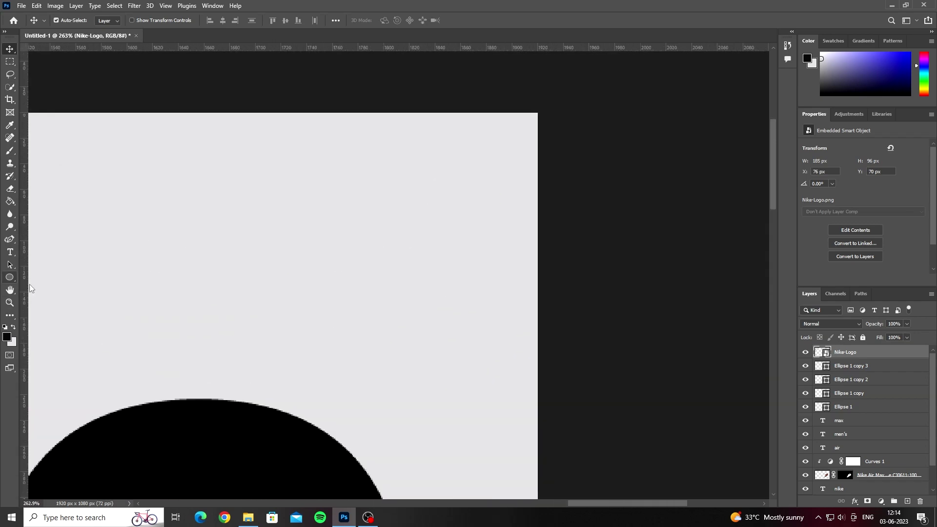
Step: Draw a thin black rectangle bar and duplicate it twice below to form three menu bars
right_click(10, 278)
left_click(49, 279)
left_click_drag(207, 185, 298, 194)
scroll(299, 190, "up", 2)
key("v")
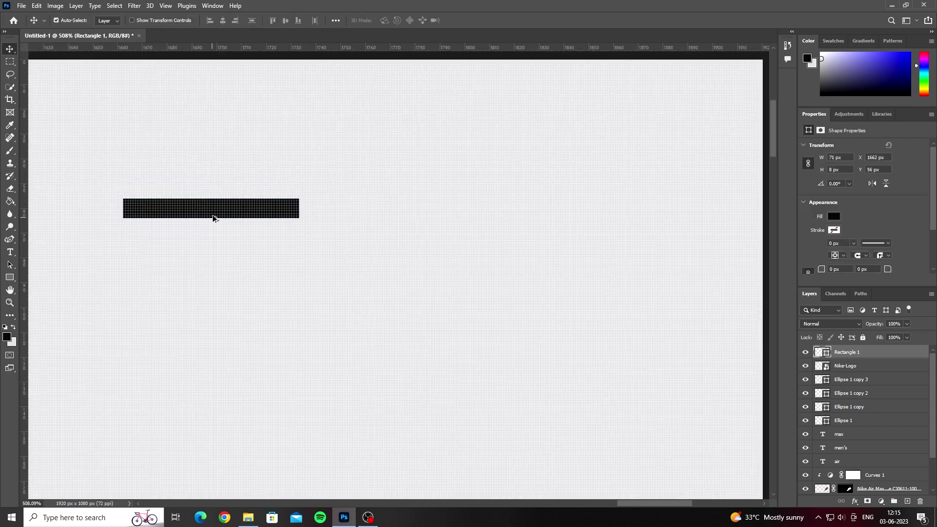
left_click_drag(213, 215, 217, 295, "alt")
scroll(213, 282, "down", 1)
scroll(213, 280, "down", 3)
scroll(217, 283, "up", 2)
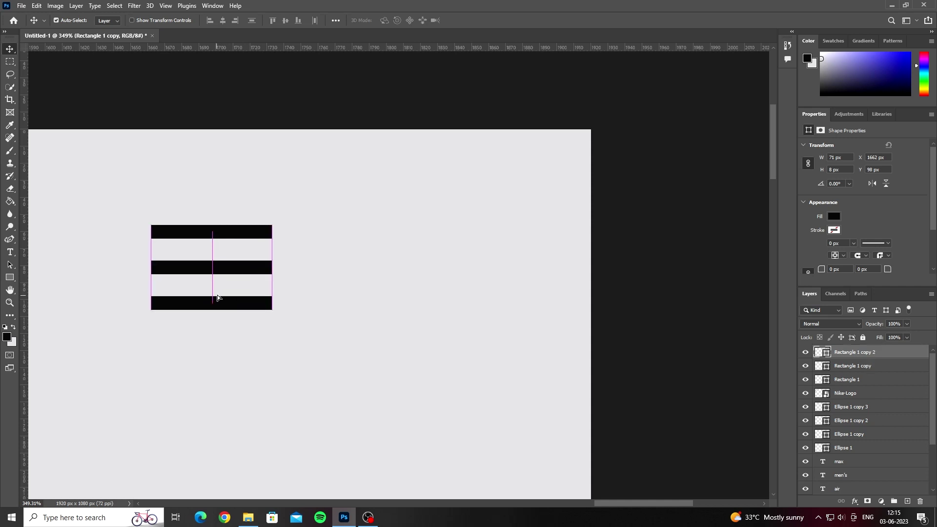
scroll(218, 295, "down", 3)
scroll(218, 295, "up", 1)
Step: Scale the three menu bars down together
left_click(849, 379, "shift")
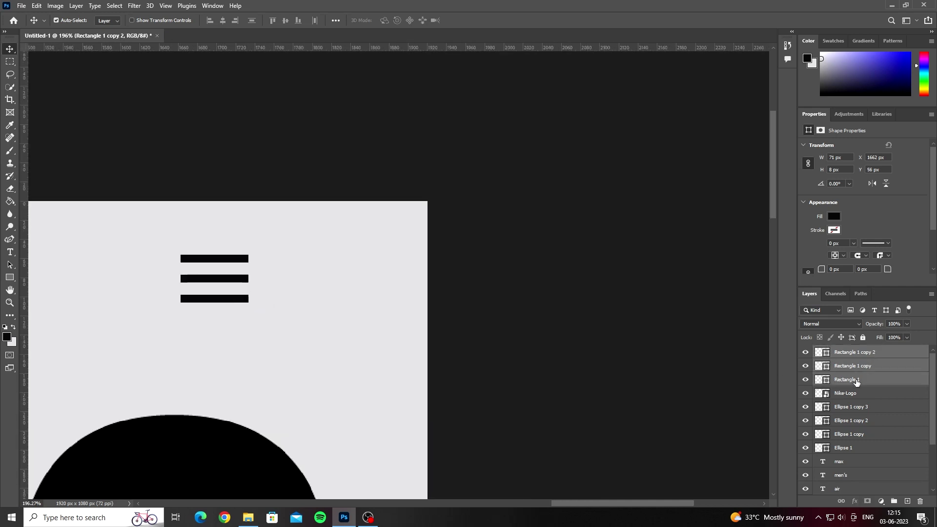
key("ctrl+t")
left_click_drag(180, 303, 361, 266)
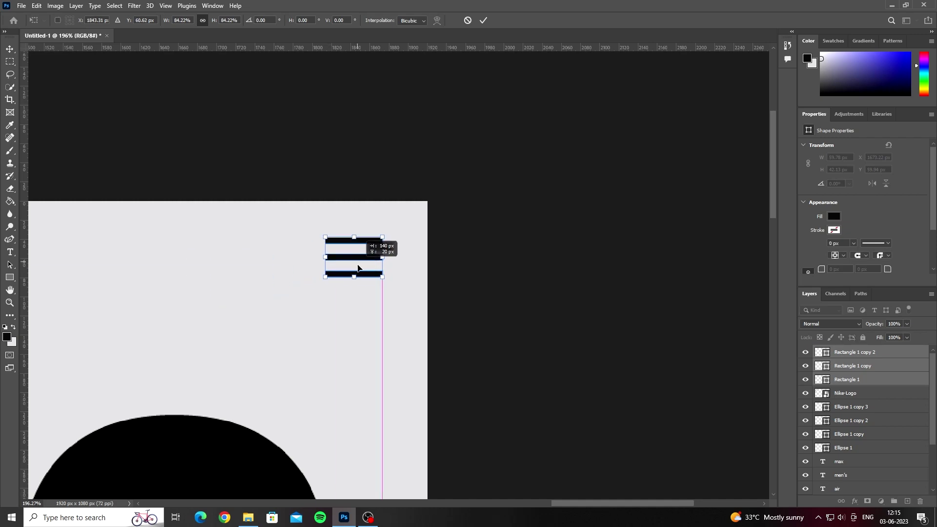
key("Return")
key("ctrl+0")
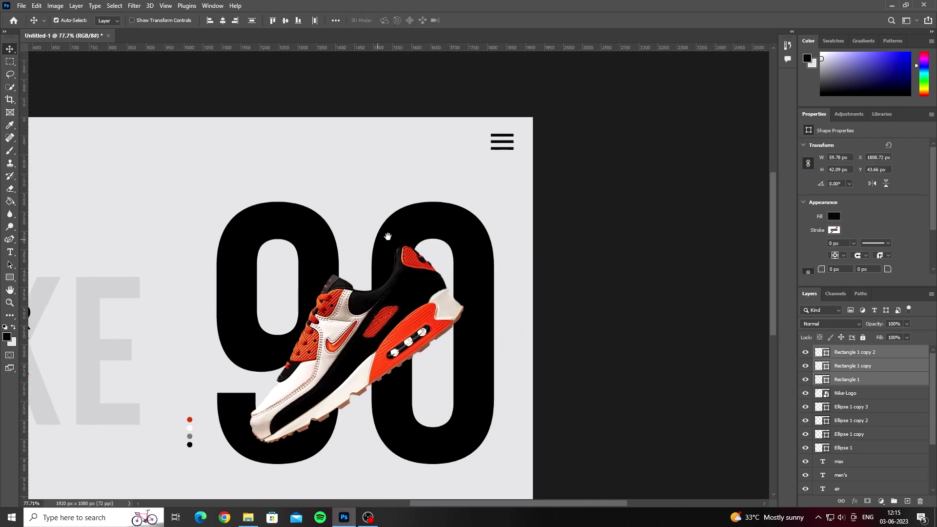
scroll(508, 139, "up", 3)
scroll(459, 154, "up", 1)
Step: Narrow the menu bars further and move them up toward the top-right corner
key("ctrl+t")
left_click_drag(433, 153, 448, 152)
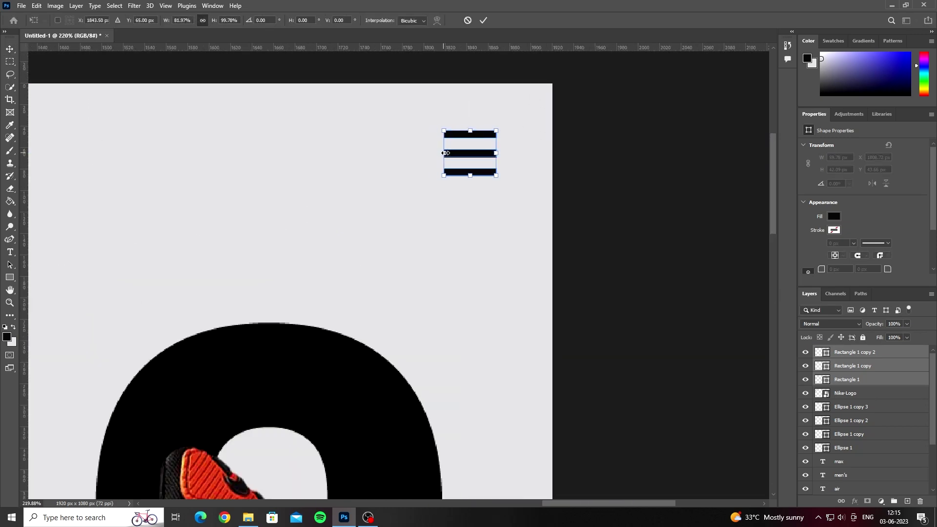
left_click_drag(497, 175, 480, 146)
key("Return")
left_click(408, 153)
key("ctrl+0")
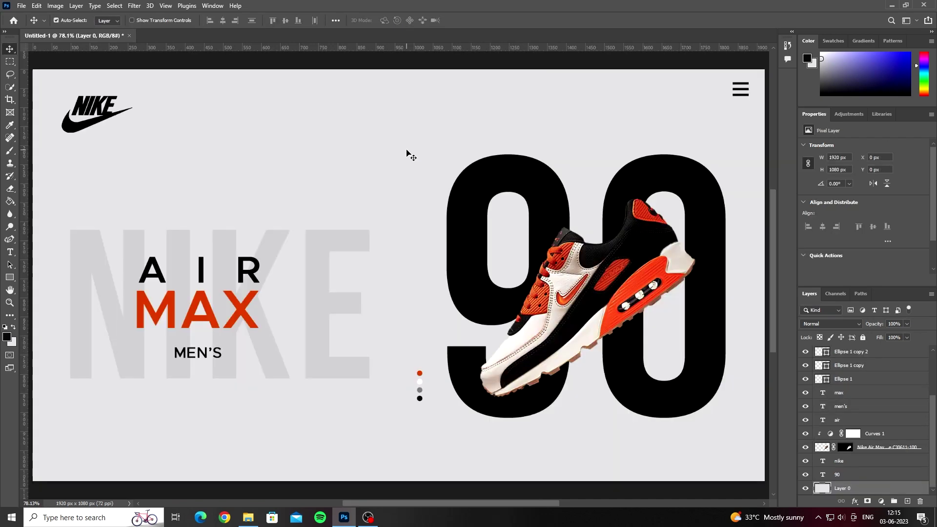
Step: Briefly start transforms on the background and the three dots, then cancel them
scroll(515, 153, "up", 1)
scroll(496, 130, "up", 1)
scroll(496, 134, "up", 2)
key("ctrl+t")
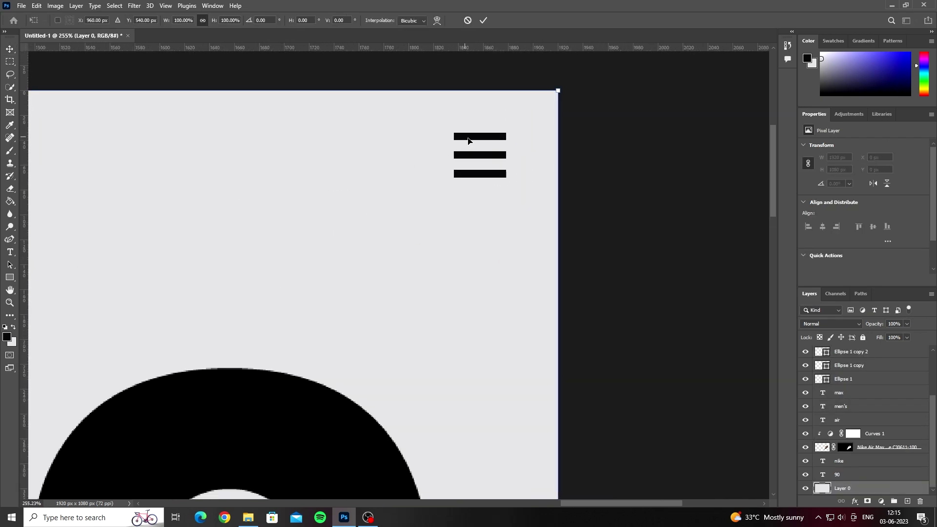
key("Escape")
left_click(844, 380)
left_click(851, 351, "shift")
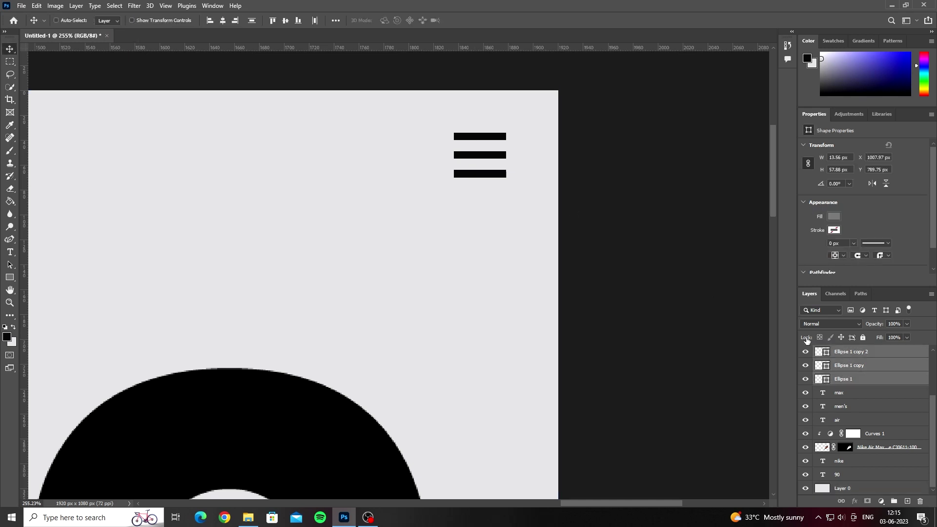
key("ctrl+t")
left_click(468, 20)
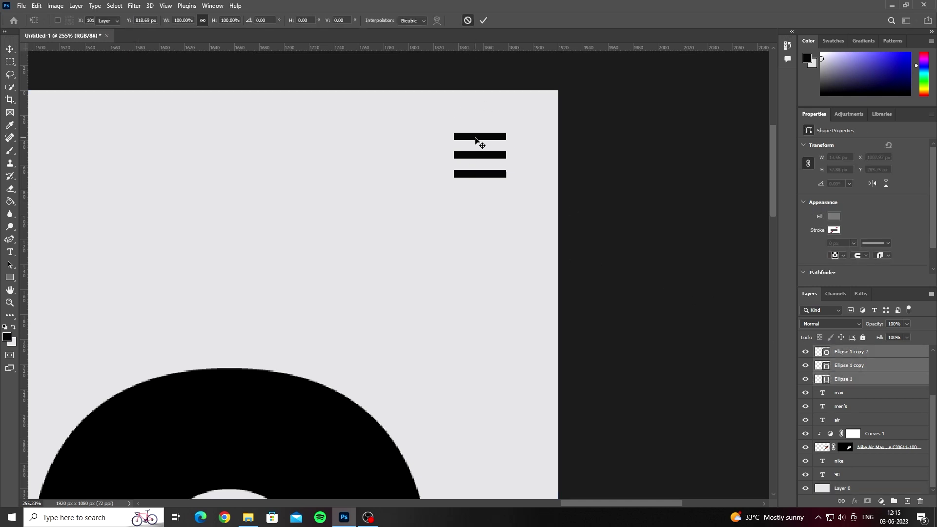
Step: Scale the menu-bar shape down to about 73%
left_click(479, 139)
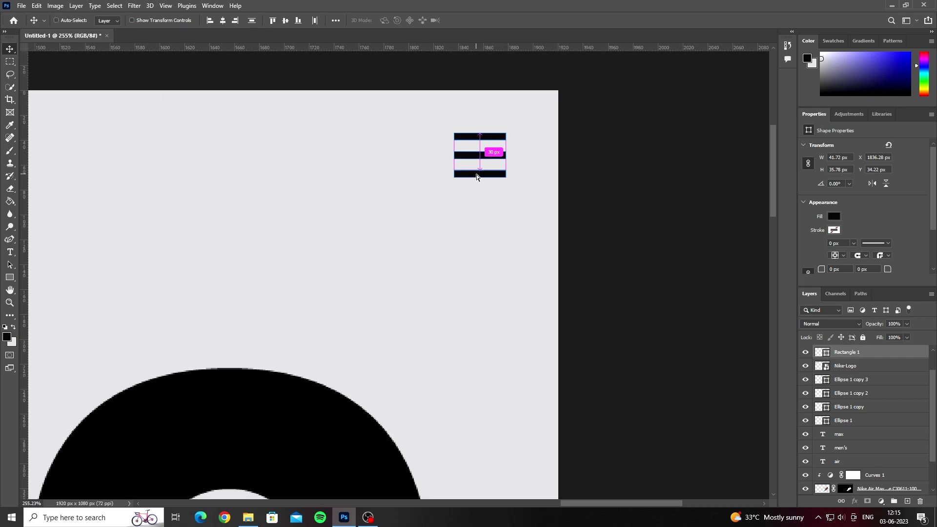
key("ctrl+t")
left_click_drag(454, 178, 469, 165)
key("Return")
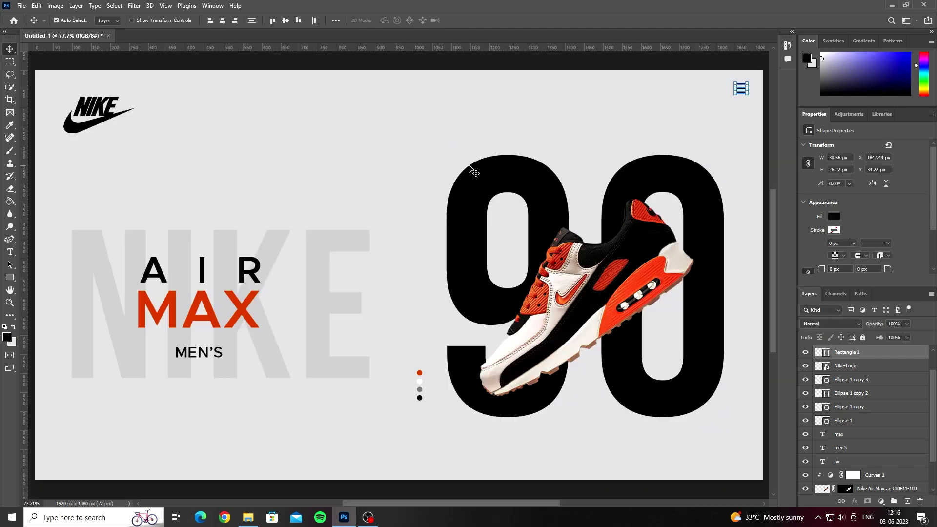
scroll(475, 171, "down", 5)
Step: Nudge the bottom menu bar down 1 px, then deselect it
left_click(423, 157)
scroll(423, 157, "down", 1)
scroll(423, 158, "down", 1)
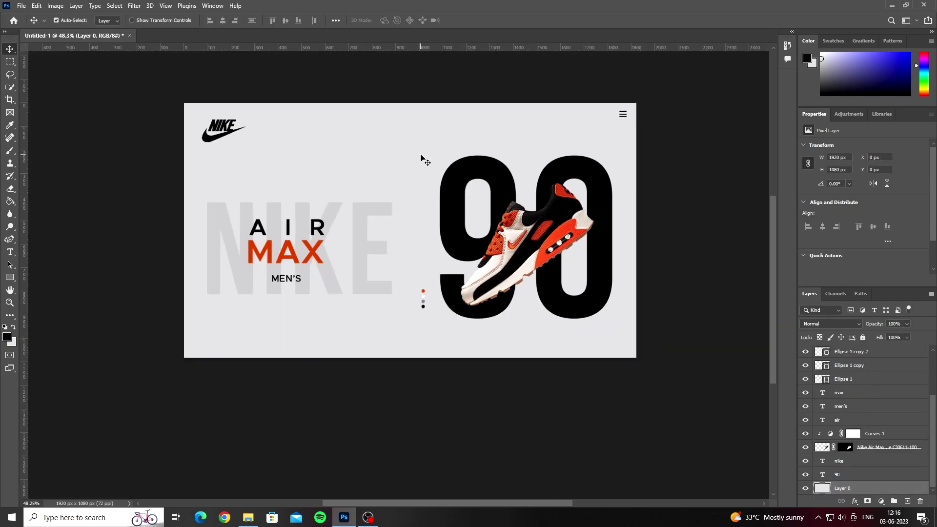
scroll(669, 121, "up", 3)
scroll(476, 181, "down", 1)
scroll(476, 180, "down", 1)
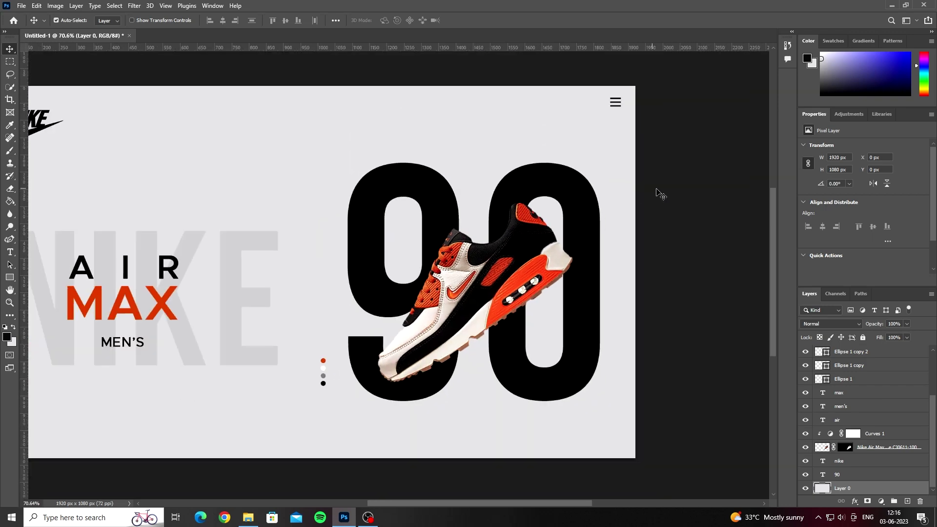
scroll(622, 107, "up", 3)
scroll(623, 107, "up", 2)
left_click(608, 107)
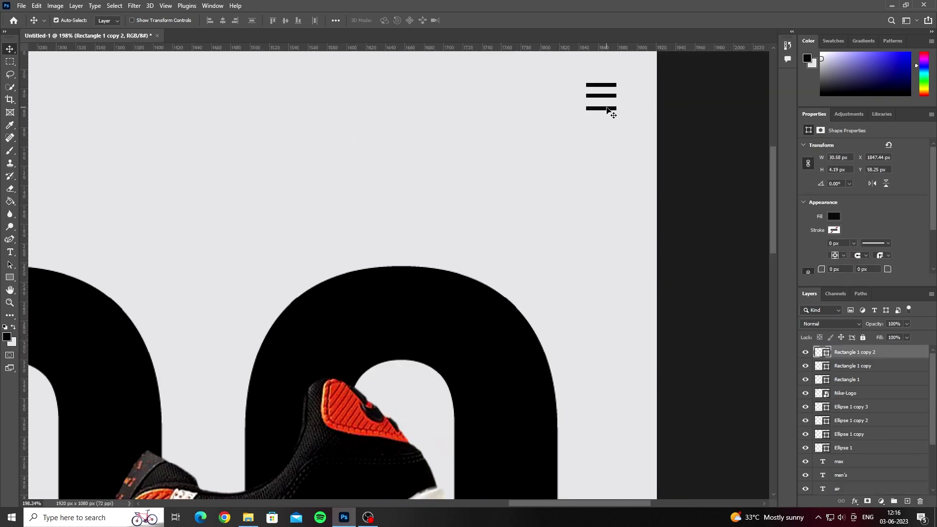
key("ctrl+0")
scroll(586, 129, "down", 2)
scroll(488, 220, "down", 2)
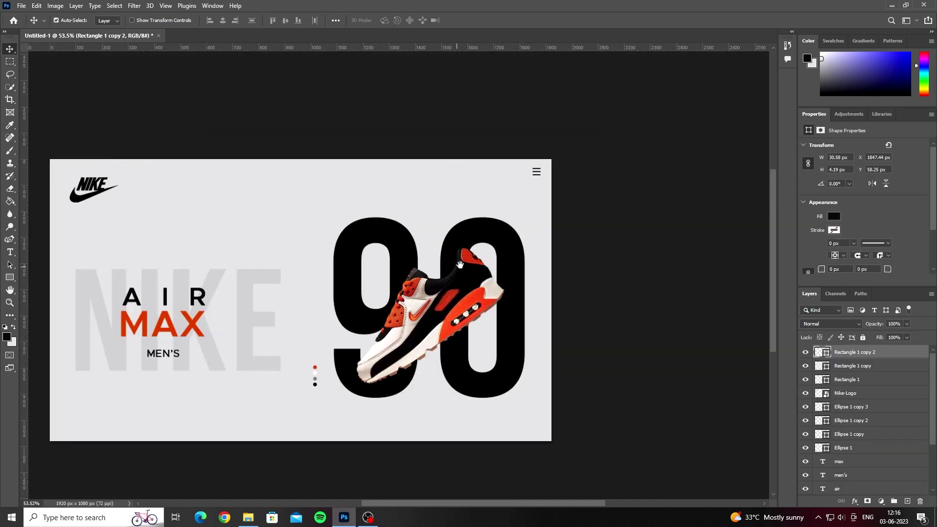
scroll(447, 293, "up", 1)
scroll(577, 165, "up", 5)
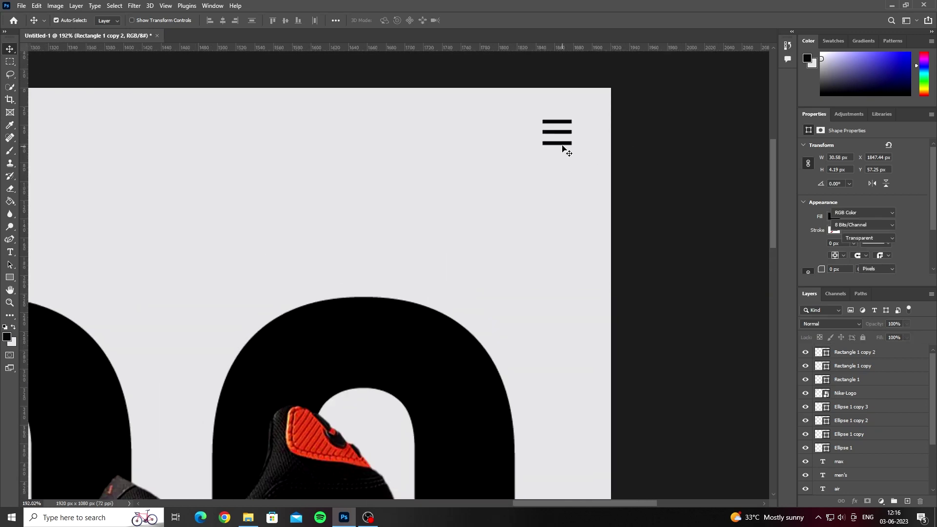
scroll(561, 146, "down", 4)
scroll(502, 167, "down", 1)
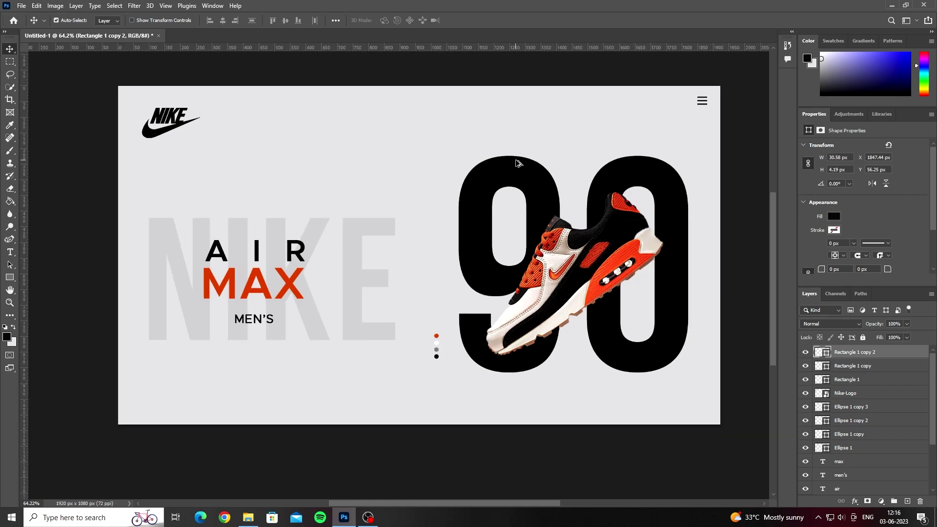
scroll(518, 164, "down", 1)
key("Down")
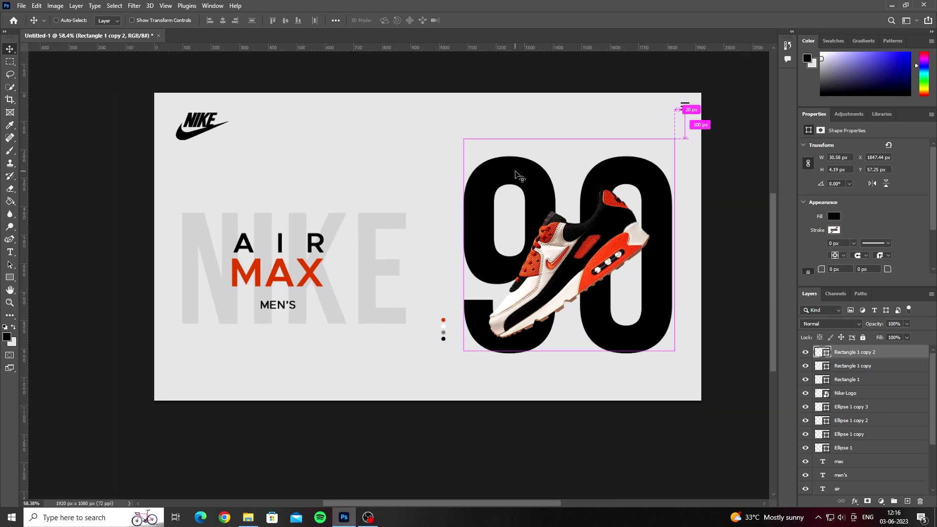
scroll(519, 176, "down", 1)
left_click(656, 196)
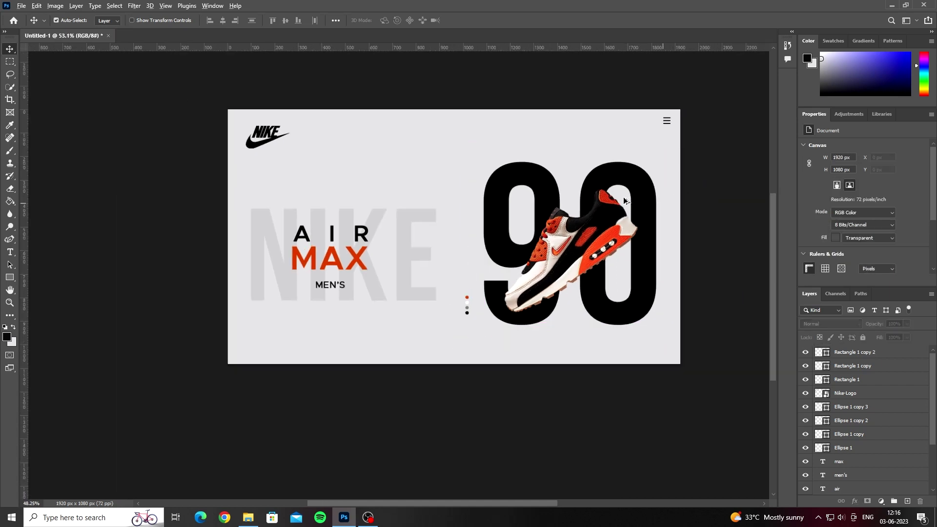
scroll(623, 197, "up", 3)
Step: Enable Drop Shadow on the shoe layer: 38% opacity, 28 px distance, 8% spread, 62 px size
left_click(360, 230)
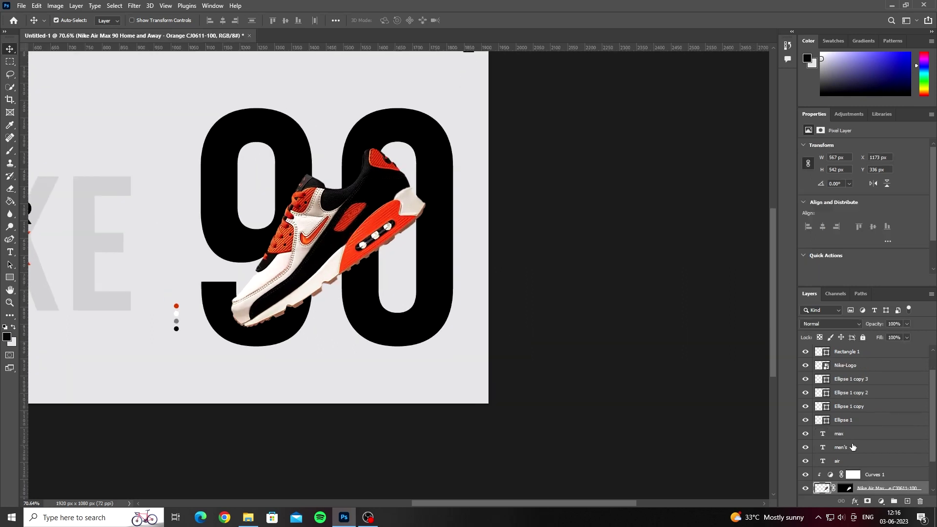
double_click(925, 447)
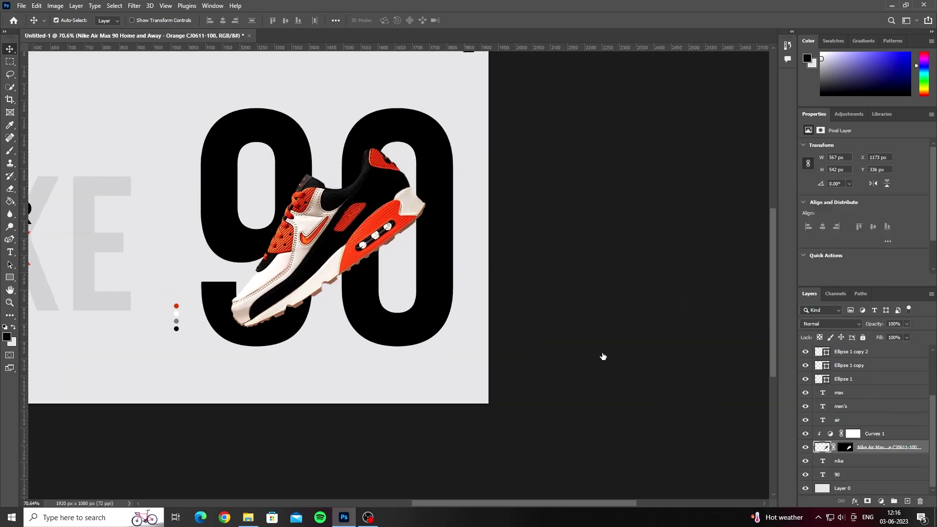
left_click(541, 277)
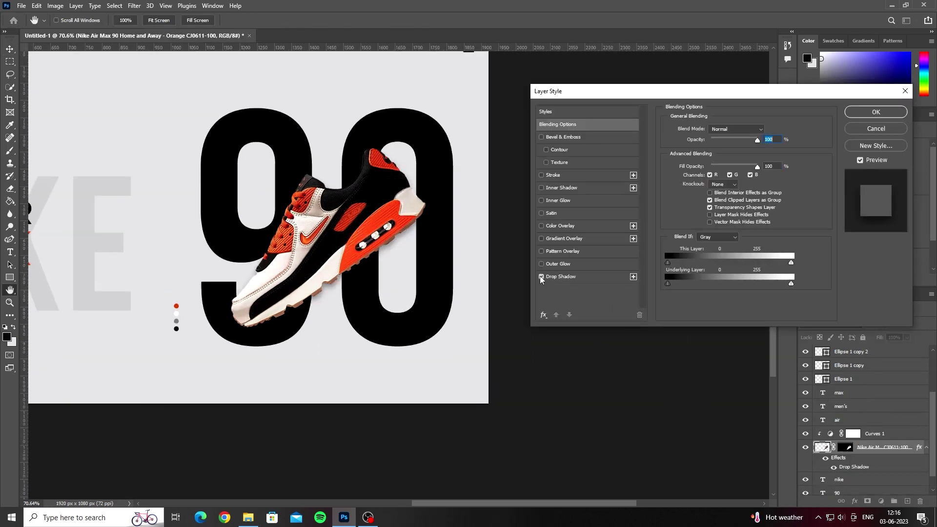
left_click(635, 282)
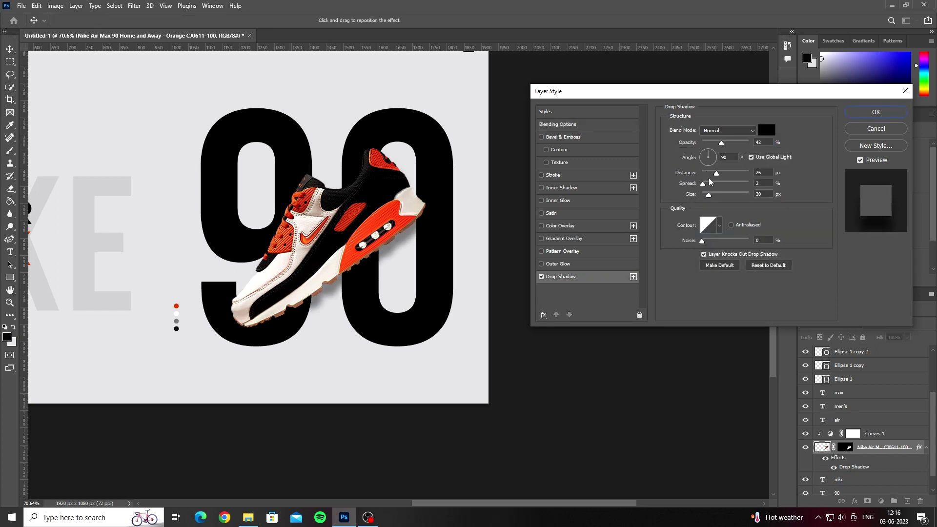
left_click_drag(706, 174, 723, 197)
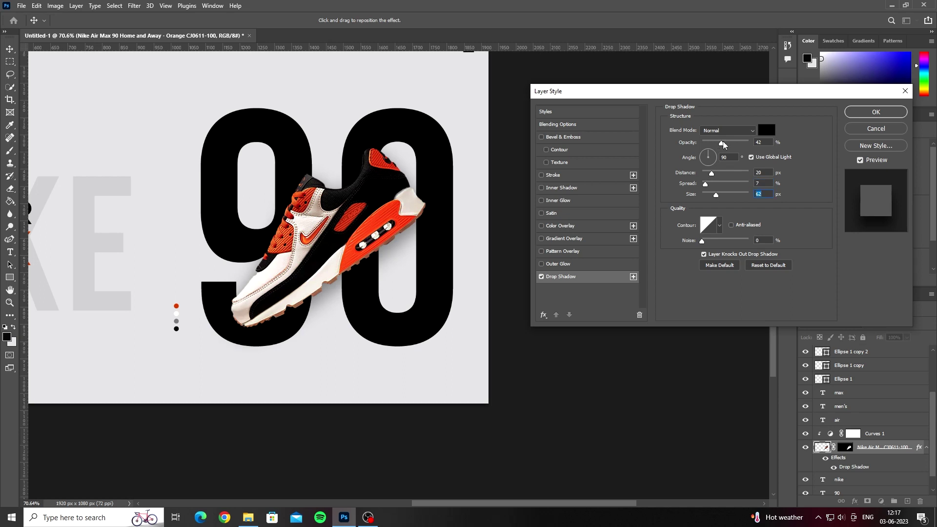
left_click_drag(724, 144, 721, 150)
left_click_drag(726, 177, 715, 177)
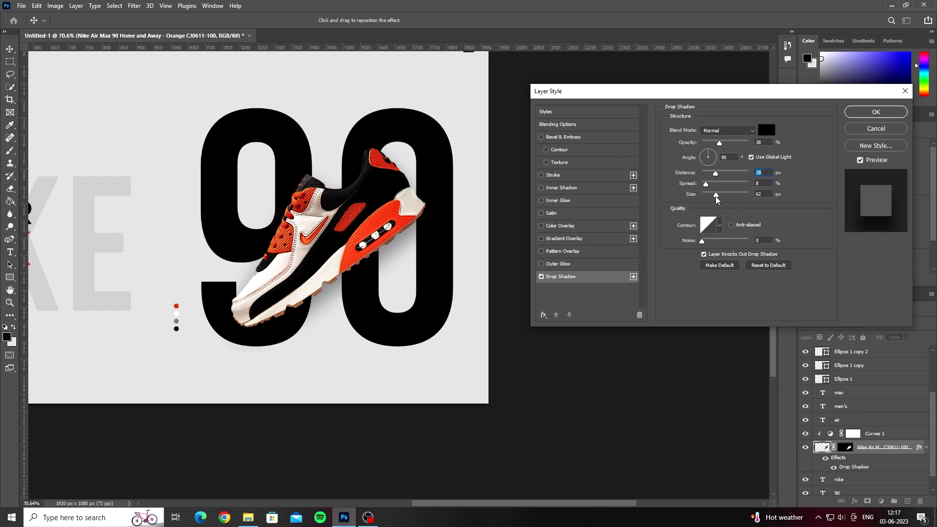
left_click(877, 112)
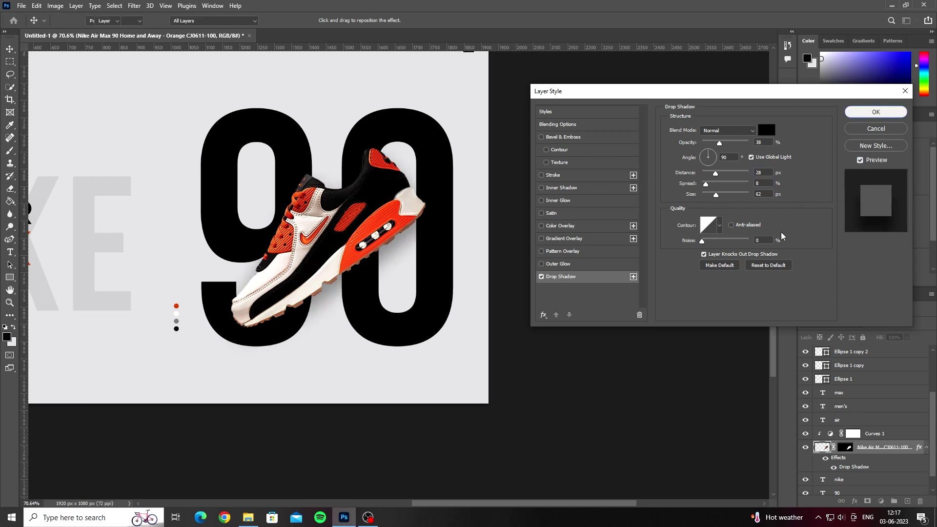
scroll(344, 282, "down", 3)
scroll(237, 307, "down", 2)
scroll(267, 310, "up", 5)
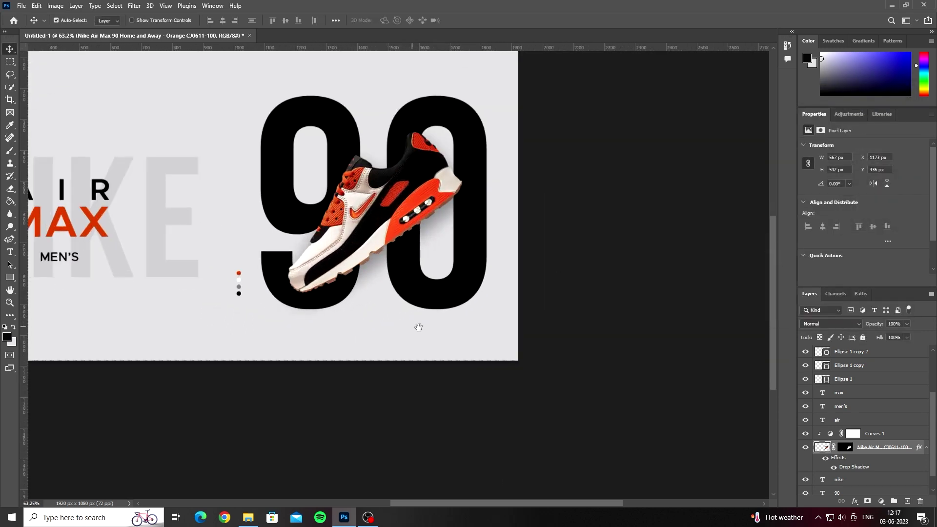
scroll(418, 324, "down", 2)
scroll(311, 330, "up", 1)
left_click(381, 302)
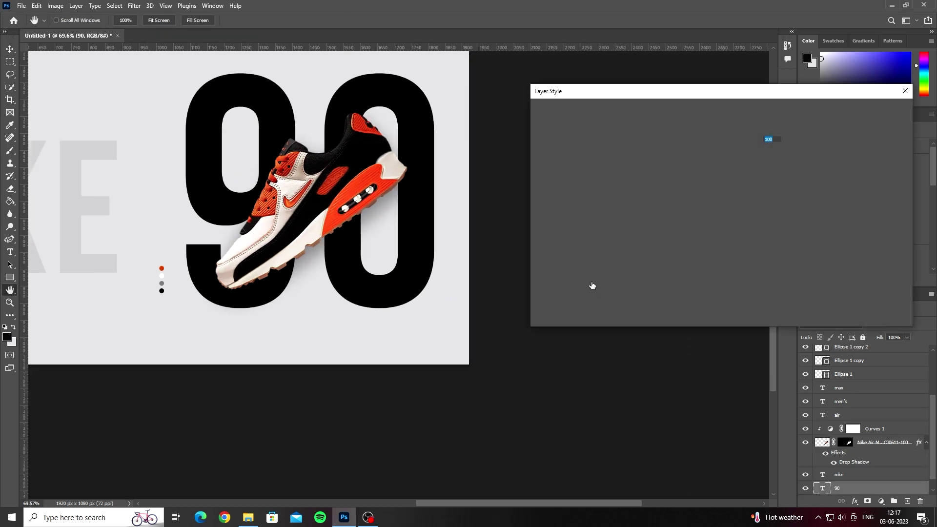
Step: Add a Drop Shadow to the big 90 text layer
left_click(541, 277)
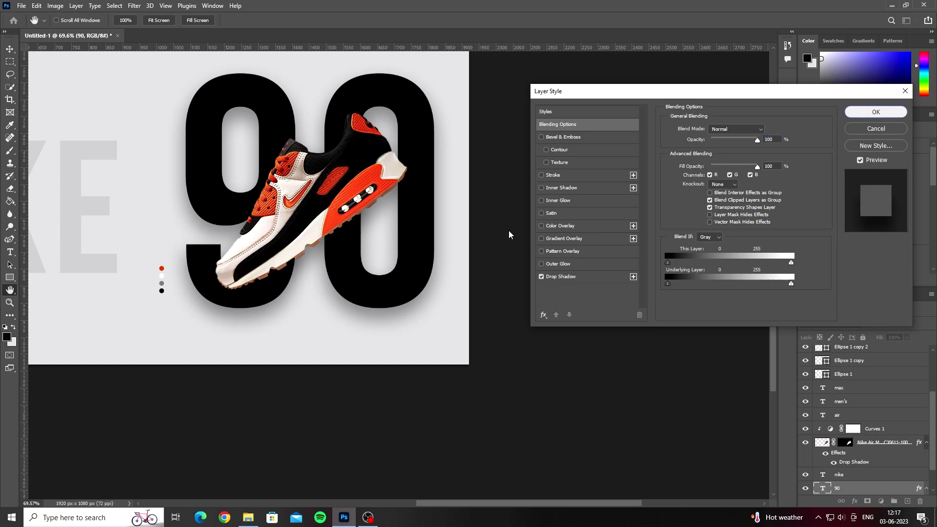
key("Return")
scroll(460, 249, "down", 5)
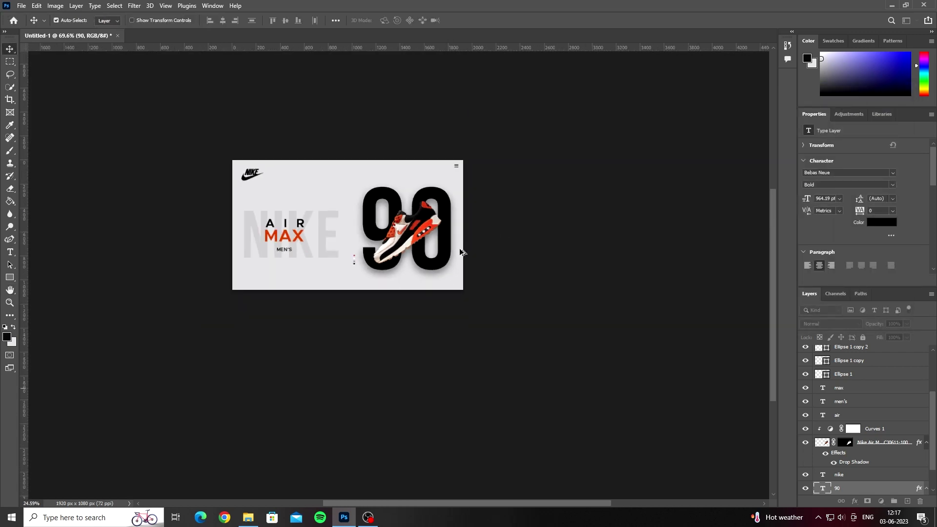
scroll(310, 241, "up", 3)
scroll(293, 234, "up", 4)
Step: Add a Drop Shadow to the AIR text layer
left_click(280, 227)
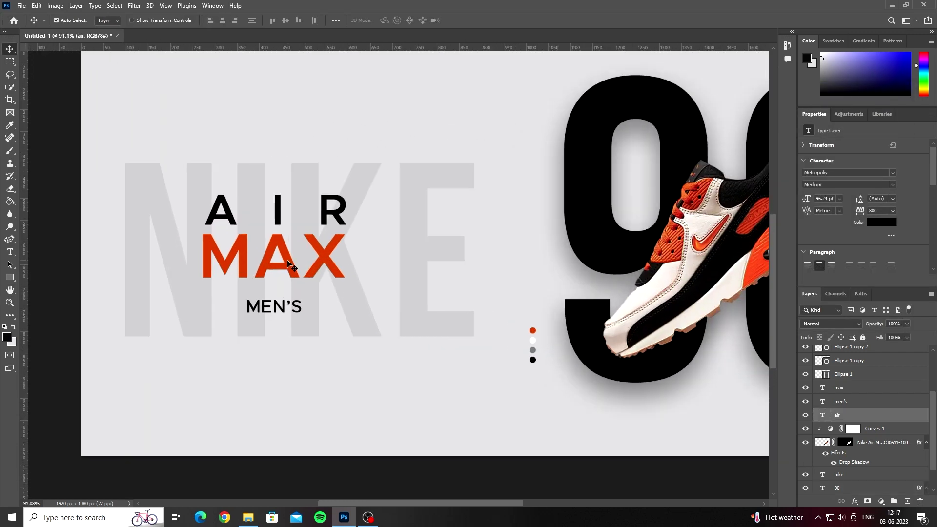
left_click(288, 266, "shift")
left_click(857, 418)
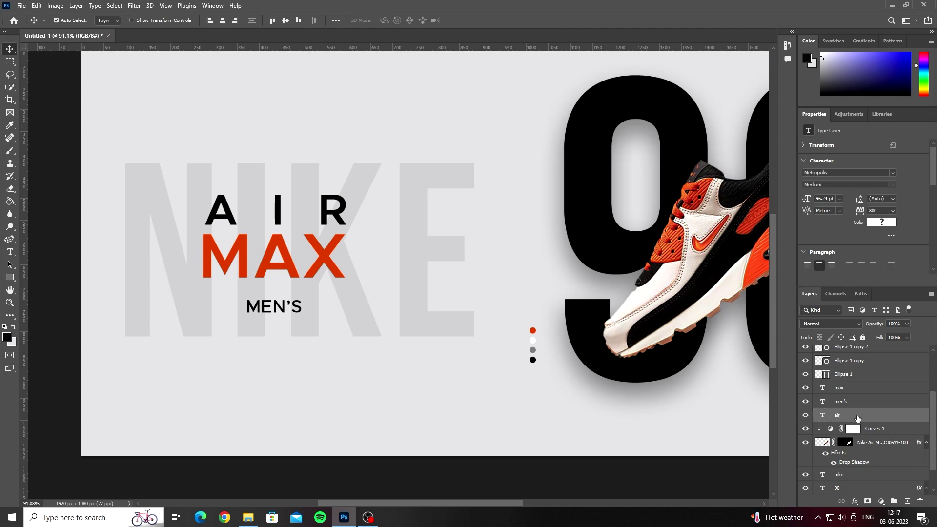
double_click(629, 340)
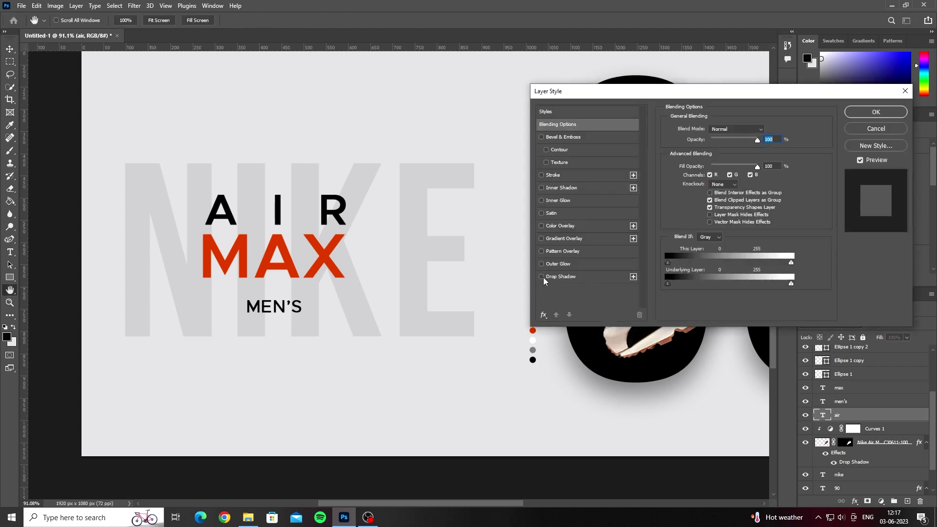
left_click(876, 112)
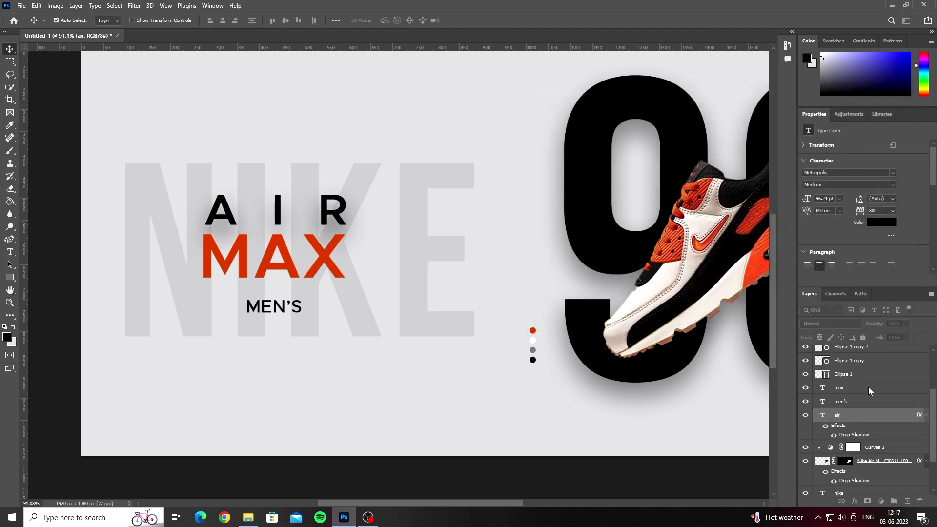
Step: Give the MAX text a Drop Shadow at 8% opacity
left_click(868, 388)
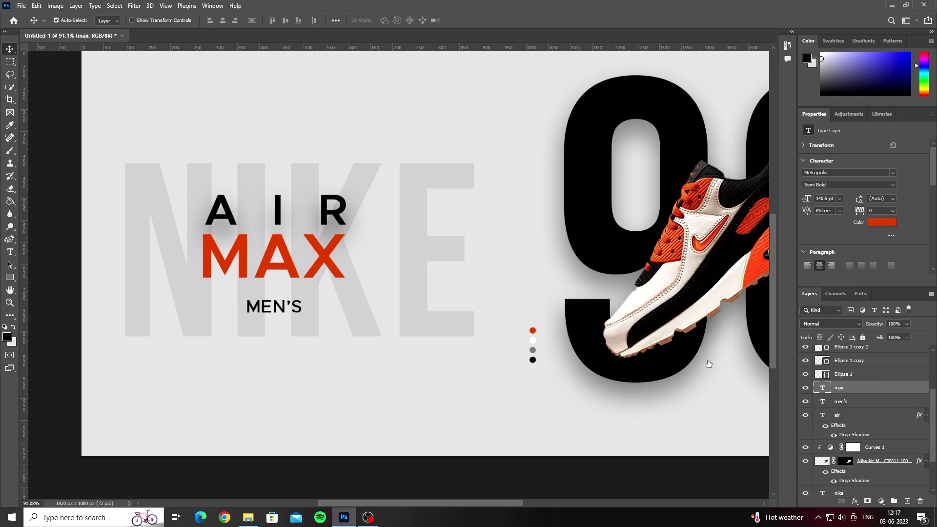
double_click(645, 302)
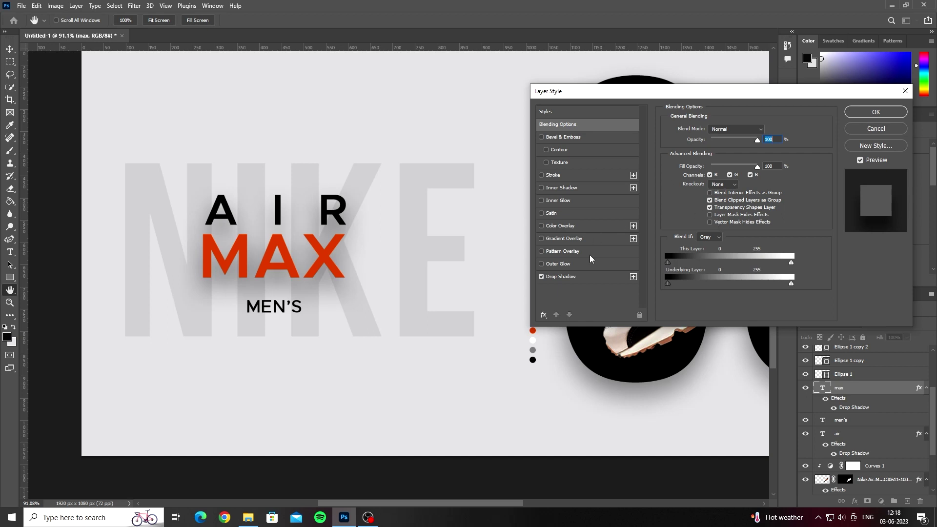
left_click(561, 276)
left_click_drag(715, 142, 707, 142)
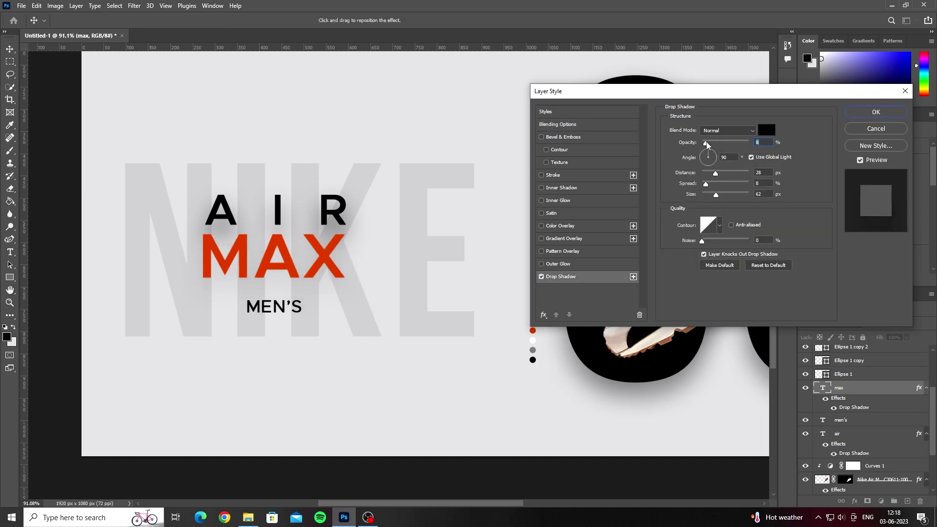
left_click(877, 128)
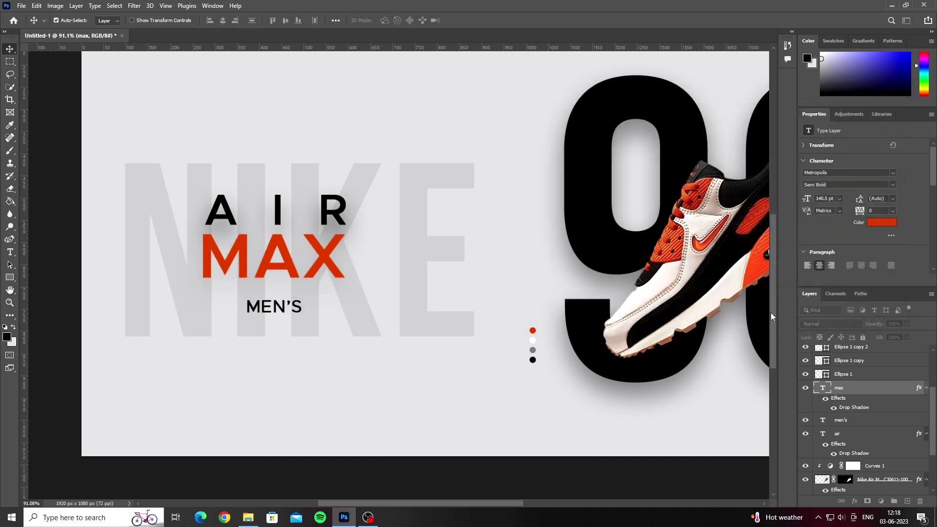
left_click(590, 340)
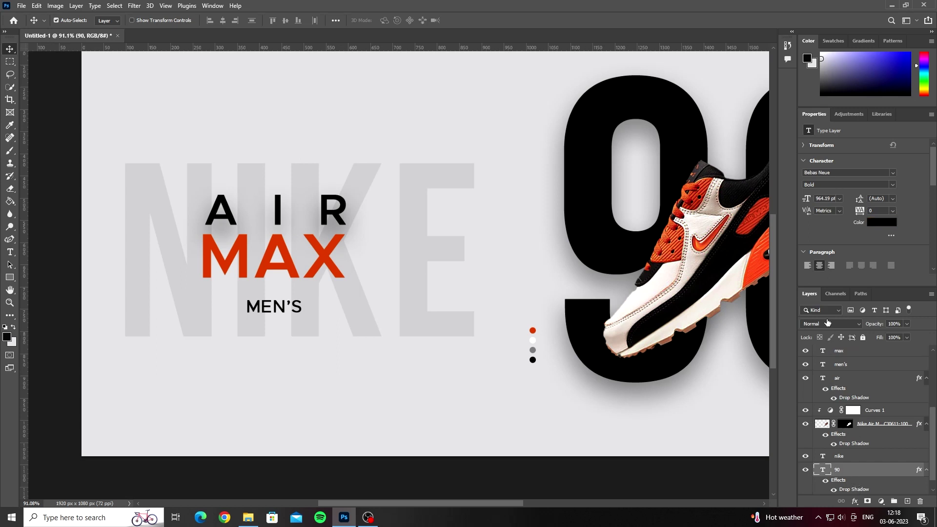
Step: Lower the AIR text's drop shadow opacity to about 14%
double_click(854, 489)
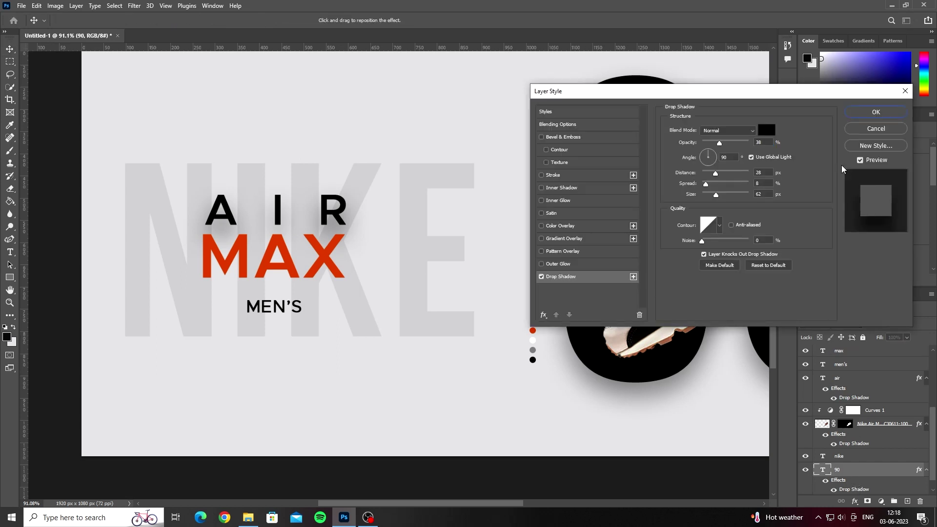
key("Return")
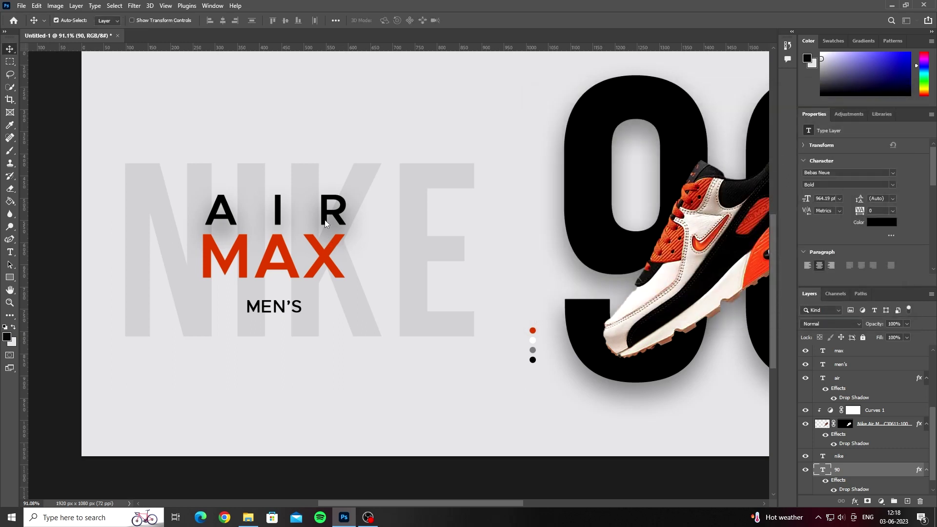
left_click(326, 224)
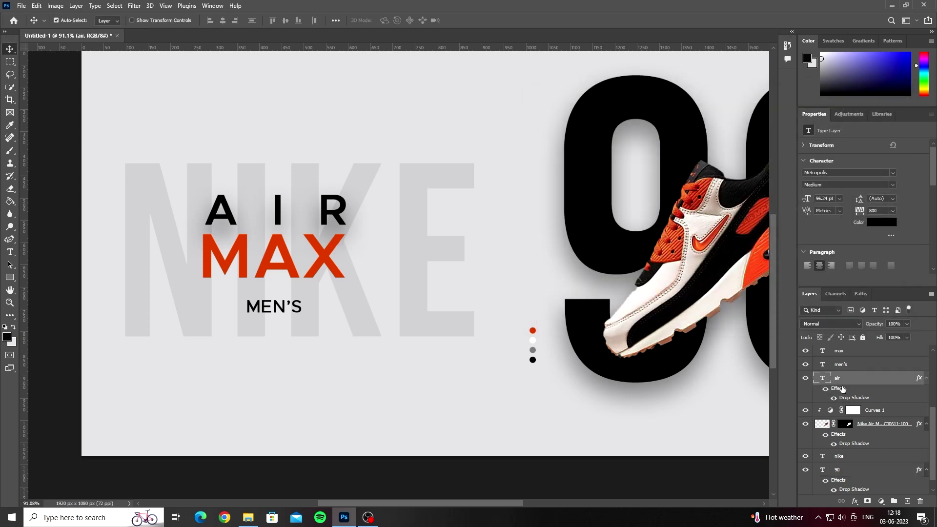
double_click(864, 400)
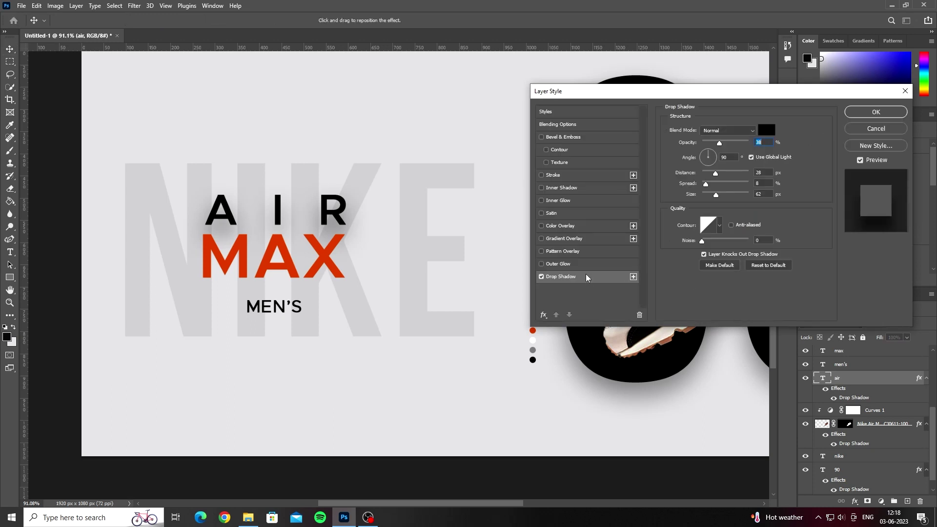
left_click_drag(720, 144, 709, 145)
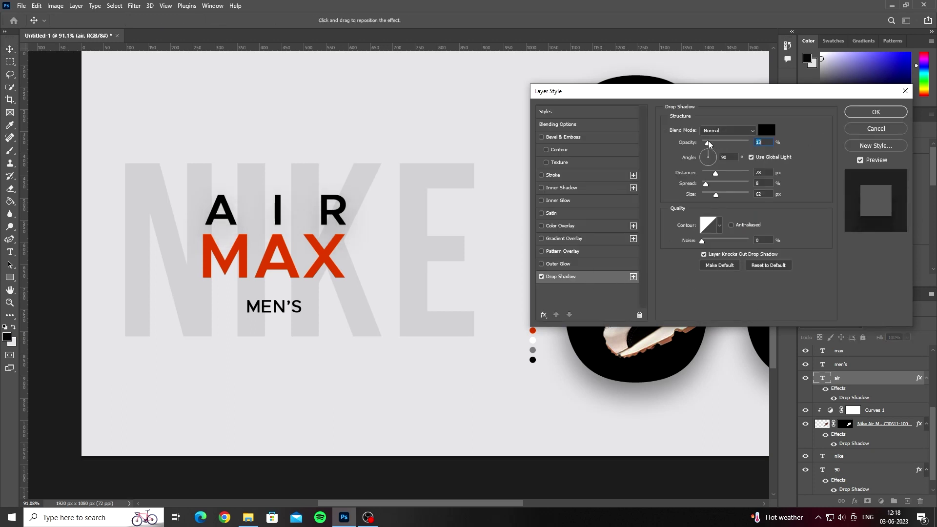
left_click(876, 113)
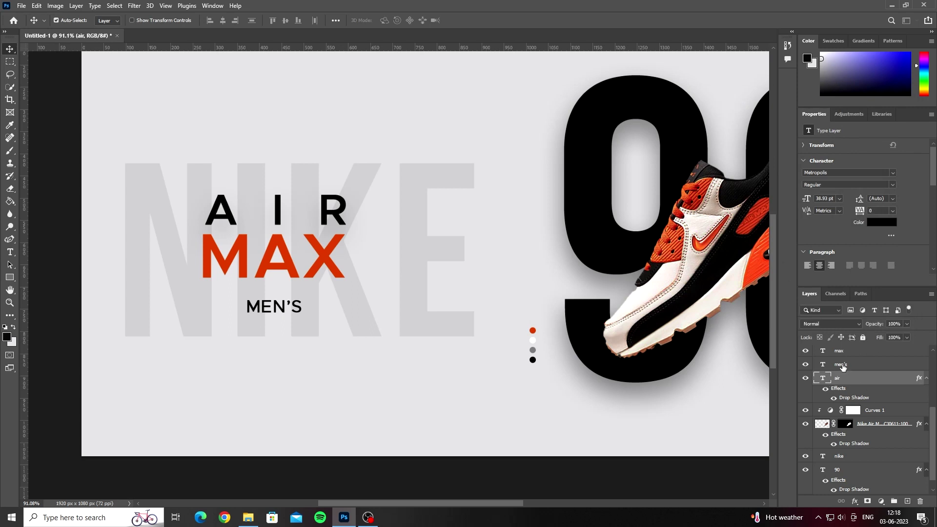
Step: Add Drop Shadows to the MAX and MEN'S text layers
left_click(843, 364)
left_click(863, 353)
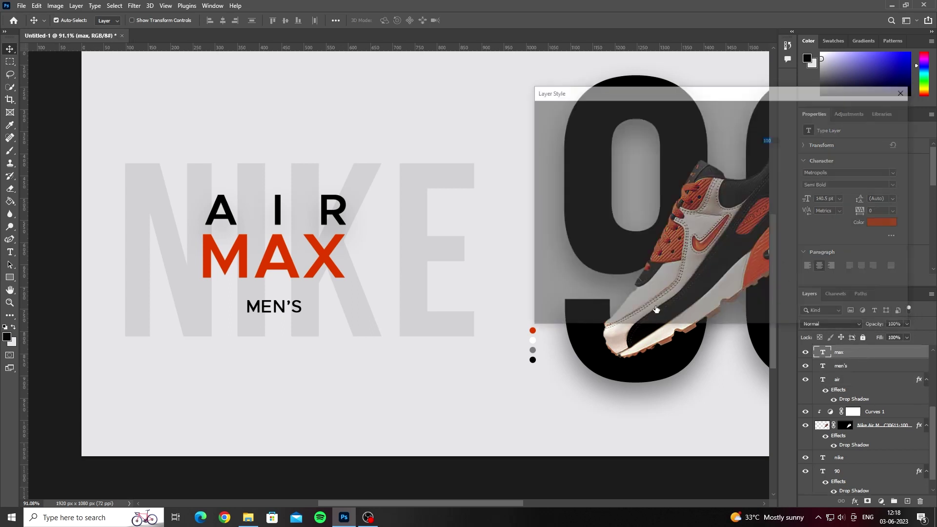
key("F2")
left_click(581, 278)
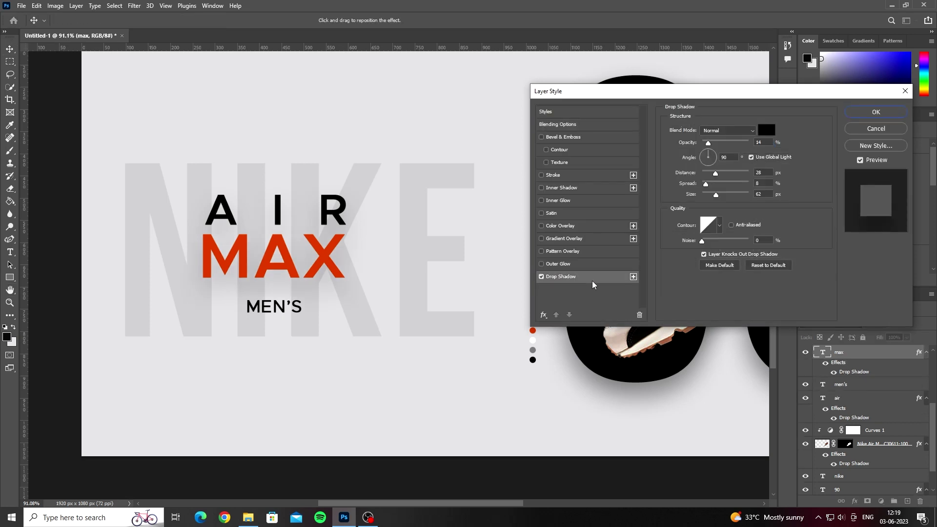
left_click(877, 112)
left_click(861, 385)
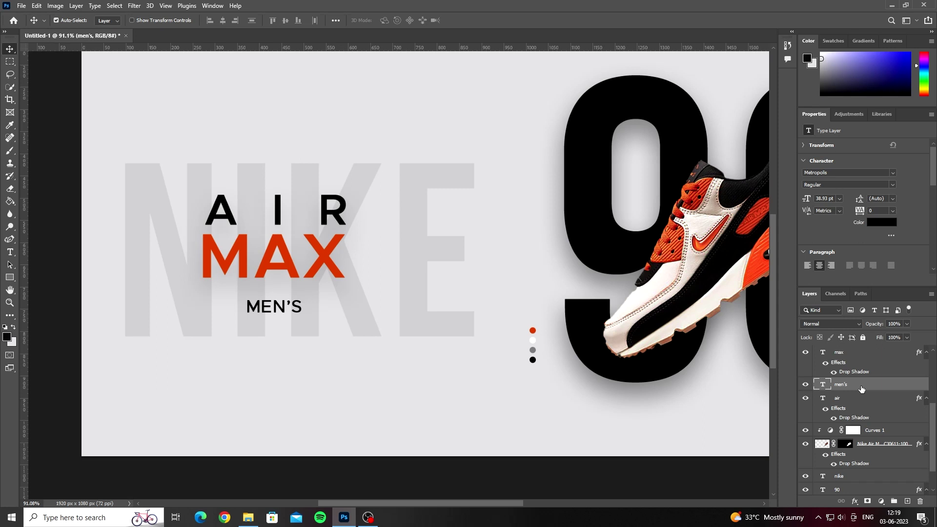
key("F2")
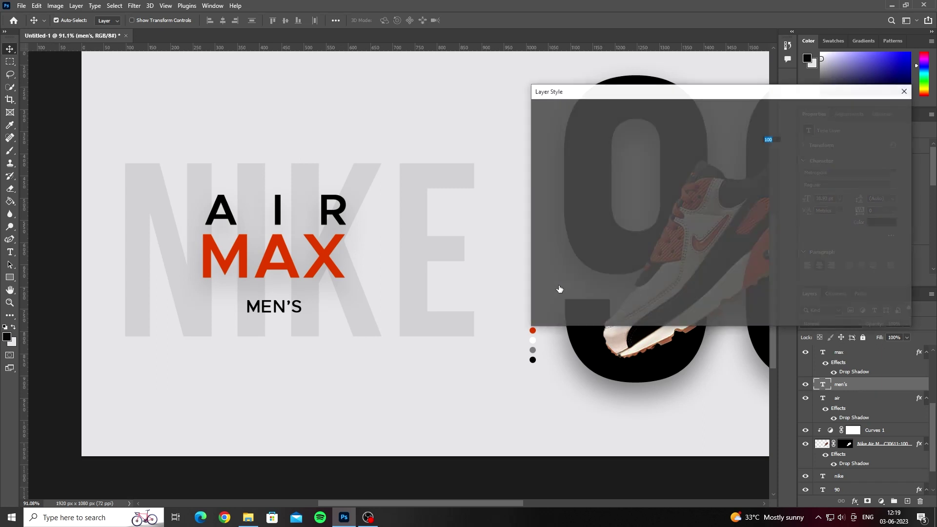
left_click(541, 277)
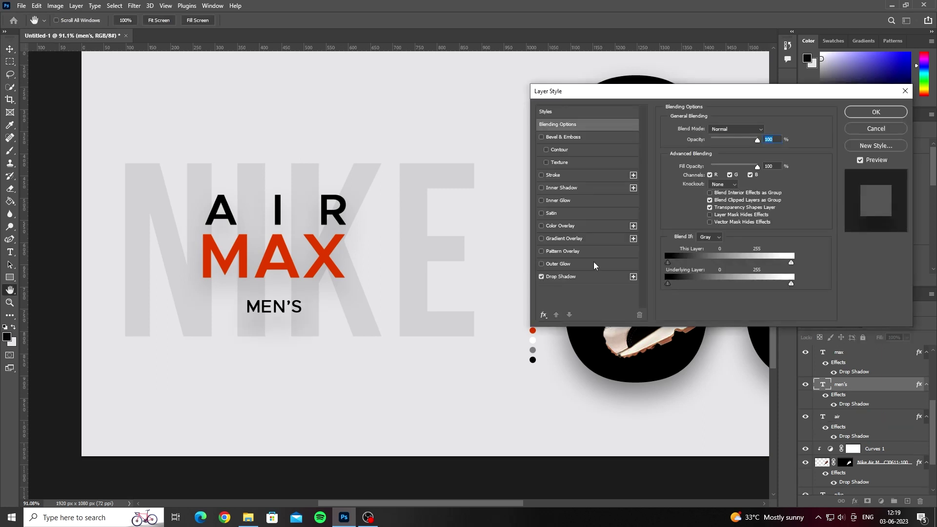
left_click(869, 112)
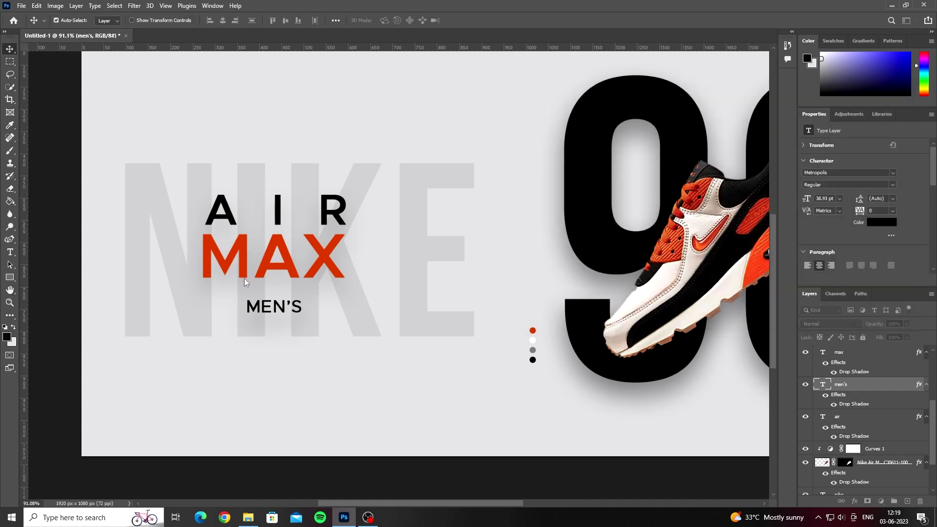
Step: Group the four colour dot layers and give the group a Drop Shadow
scroll(244, 278, "down", 3)
scroll(353, 324, "up", 2)
scroll(347, 329, "up", 2)
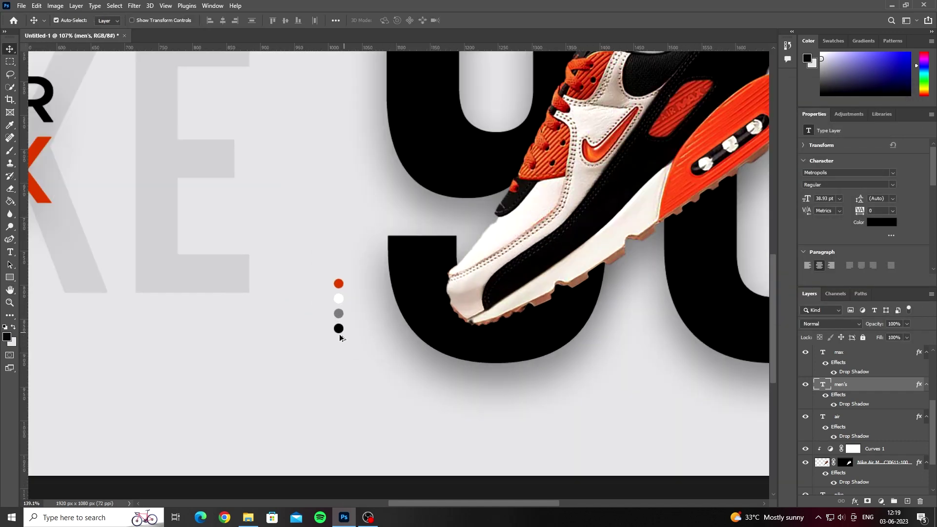
scroll(341, 332, "up", 1)
left_click(340, 330)
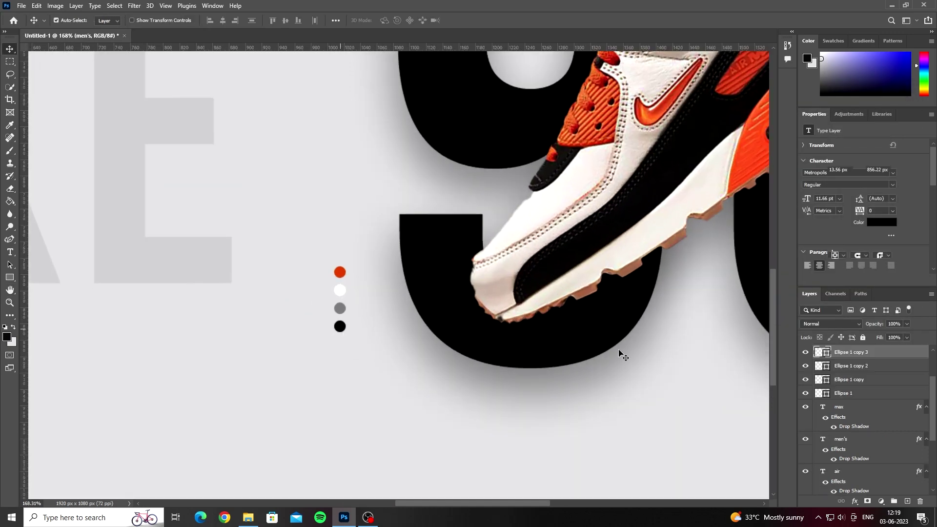
left_click(852, 394, "shift")
key("ctrl+g")
double_click(849, 354)
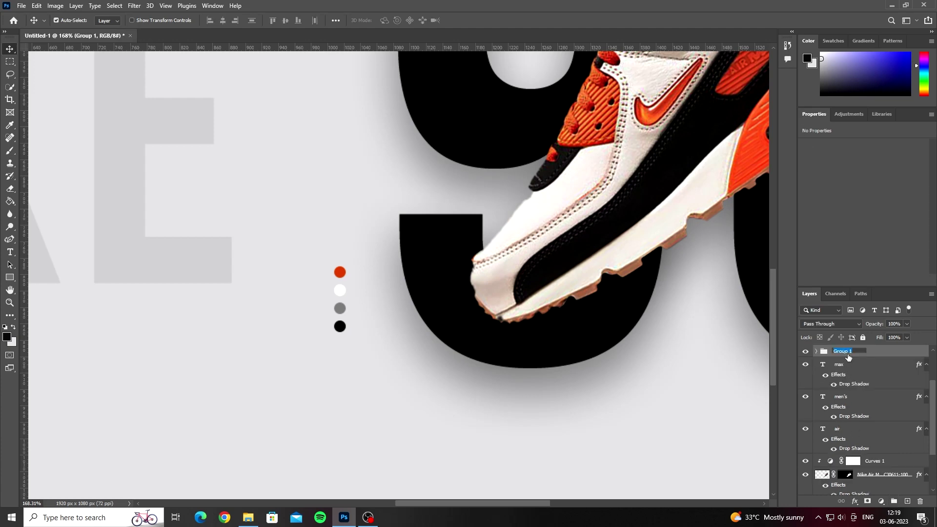
double_click(878, 352)
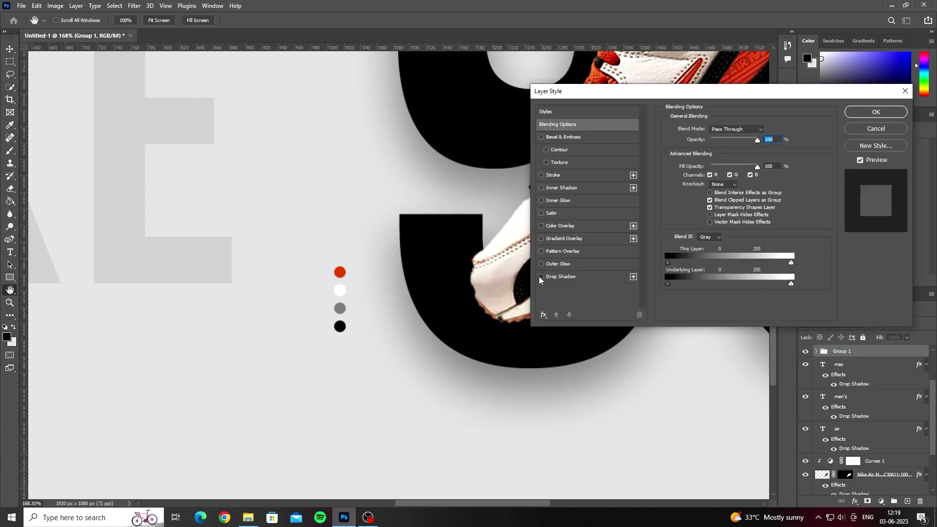
key("Return")
scroll(307, 381, "down", 2)
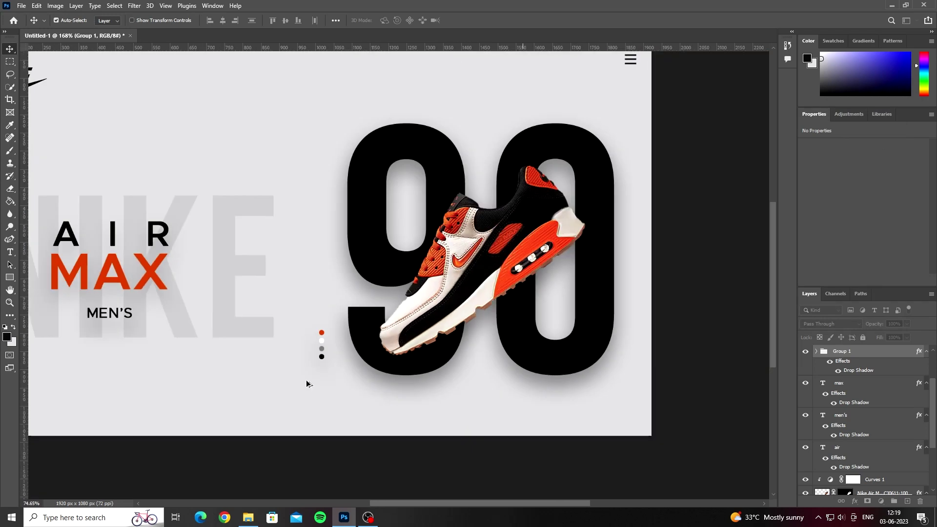
scroll(342, 391, "down", 2)
scroll(363, 397, "up", 1)
Step: Draw a flat black ellipse under the shoe, about 734 px wide
scroll(336, 393, "down", 1)
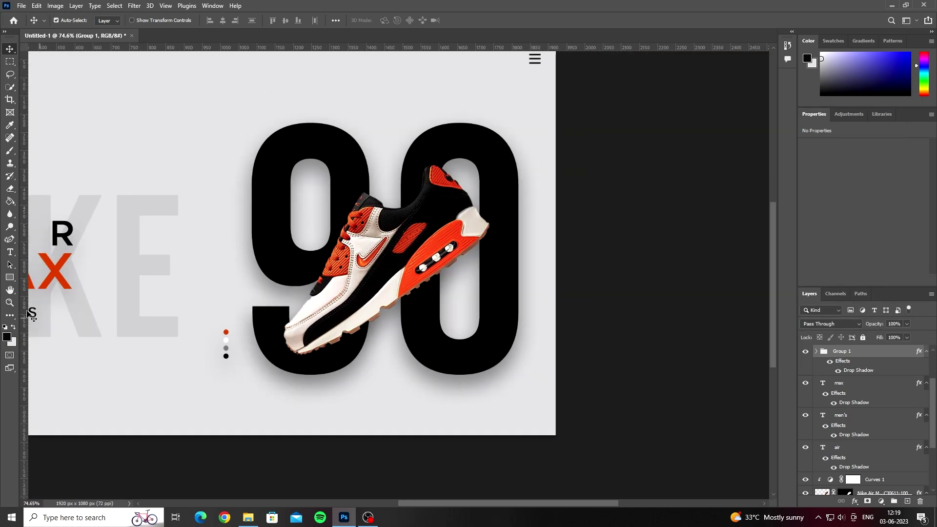
left_click(10, 277)
left_click(50, 287)
right_click(11, 281)
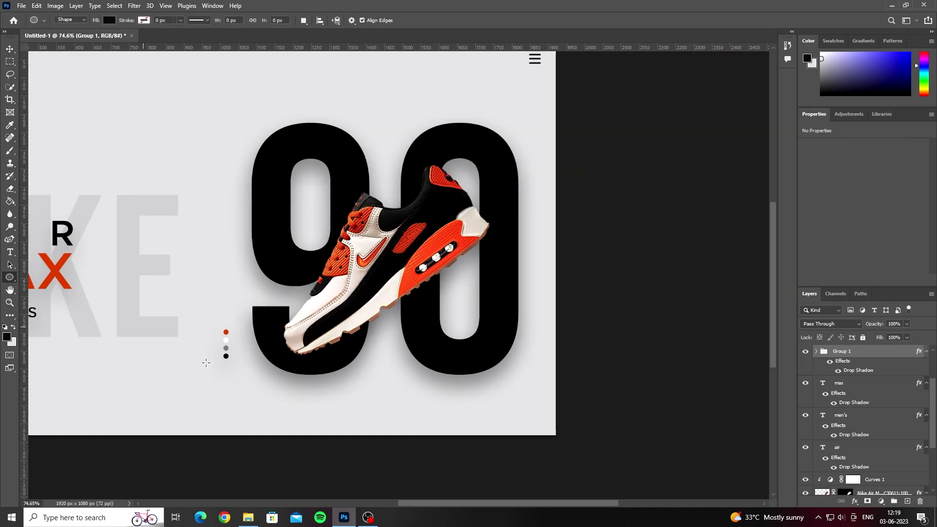
left_click_drag(255, 386, 481, 398)
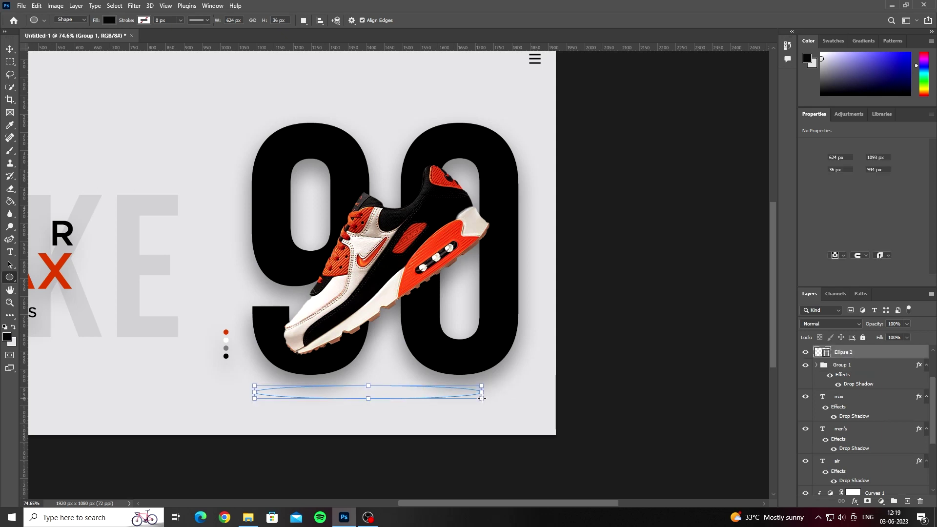
left_click_drag(482, 392, 522, 393)
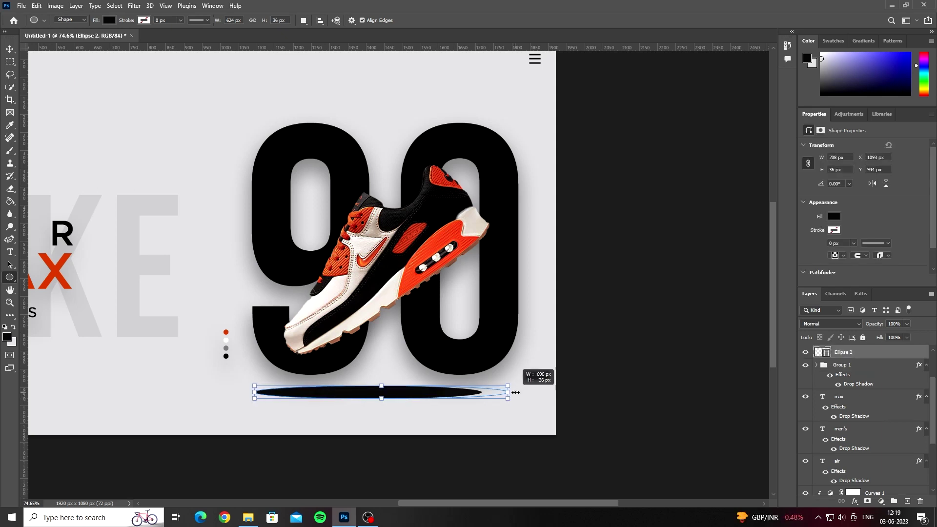
Step: Convert the ellipse to a smart object and apply an 18 px Gaussian Blur
left_click(133, 5)
mouse_move(140, 130)
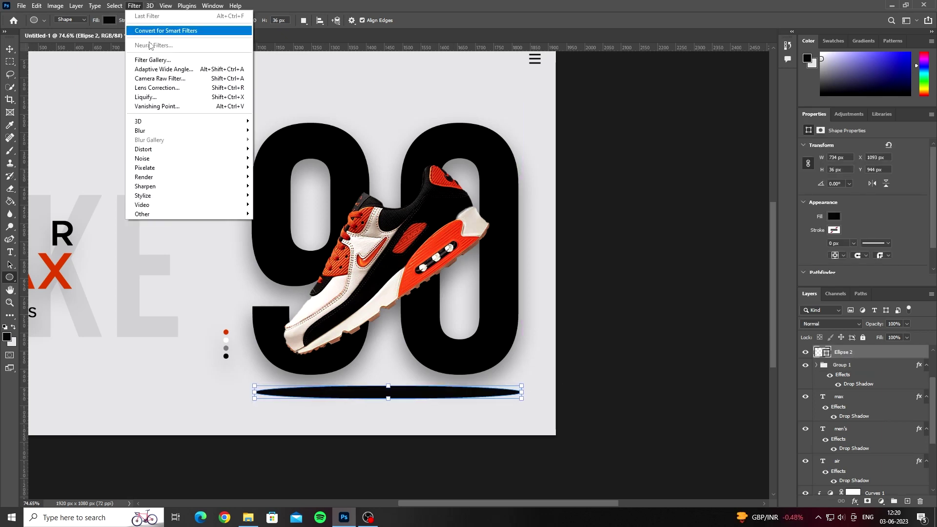
left_click(273, 172)
left_click(448, 194)
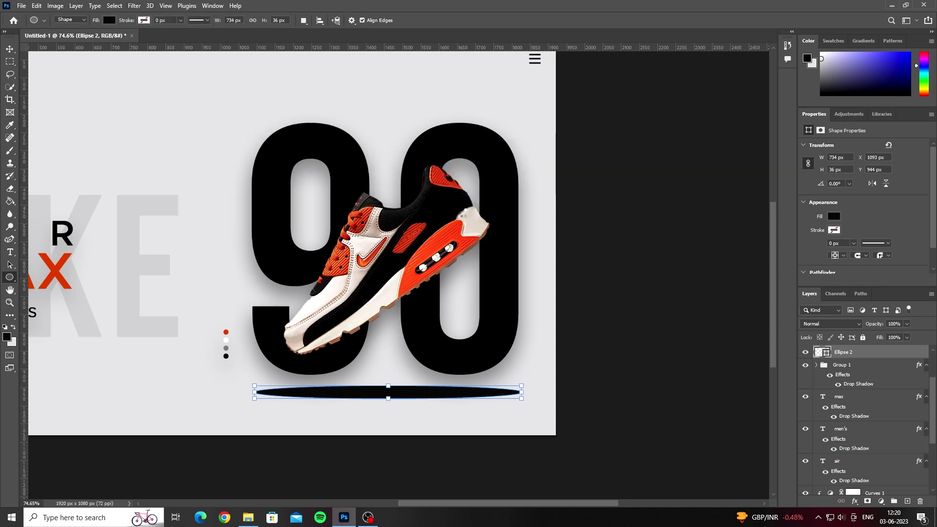
left_click_drag(542, 263, 548, 261)
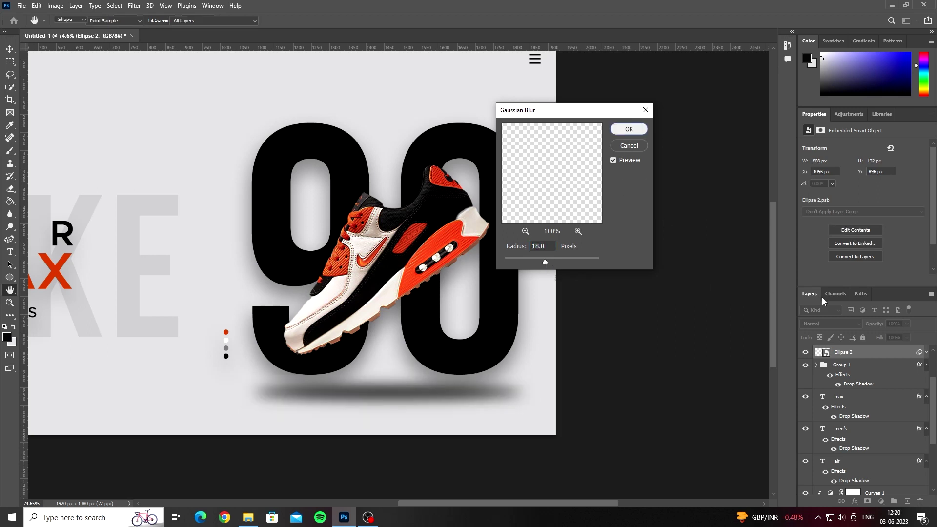
key("Return")
Step: Move the shadow slightly lower, set its opacity to 68%, and add a layer mask
key("v")
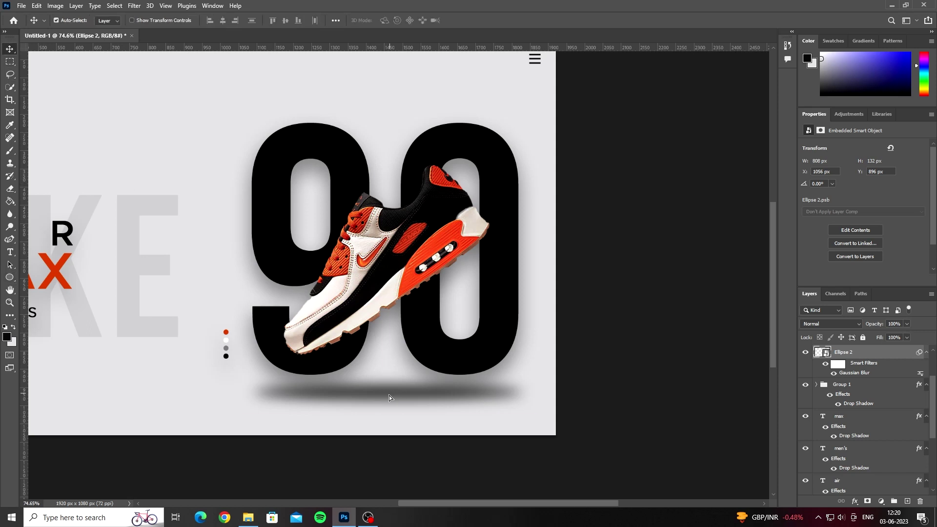
left_click_drag(389, 397, 387, 403)
left_click(906, 324)
left_click_drag(909, 336, 891, 337)
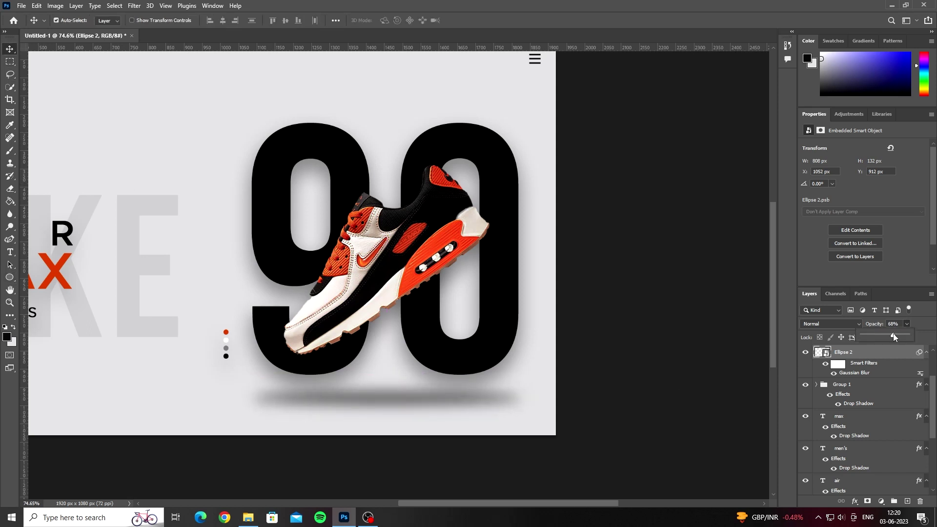
left_click(867, 501)
Step: Lower the Ellipse 2 shadow's fill to 70% and its opacity to 48%
scroll(383, 426, "down", 2)
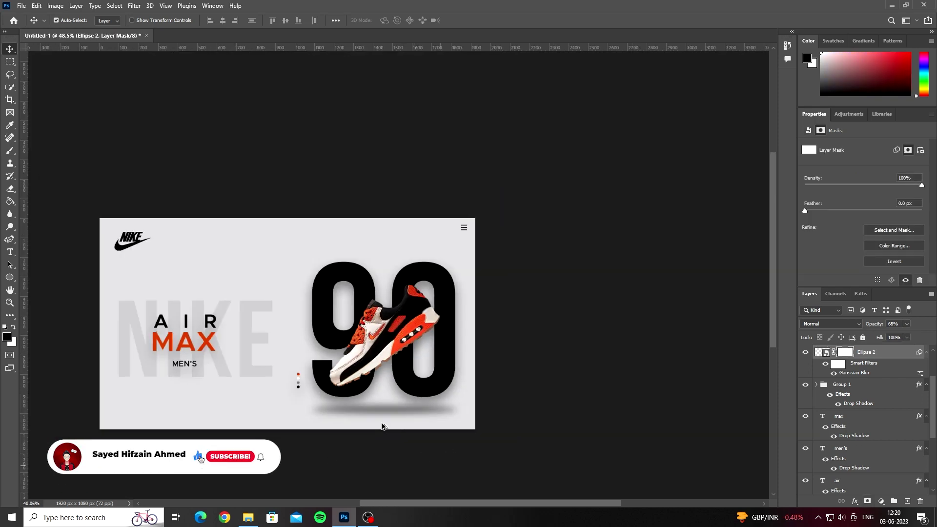
left_click(907, 337)
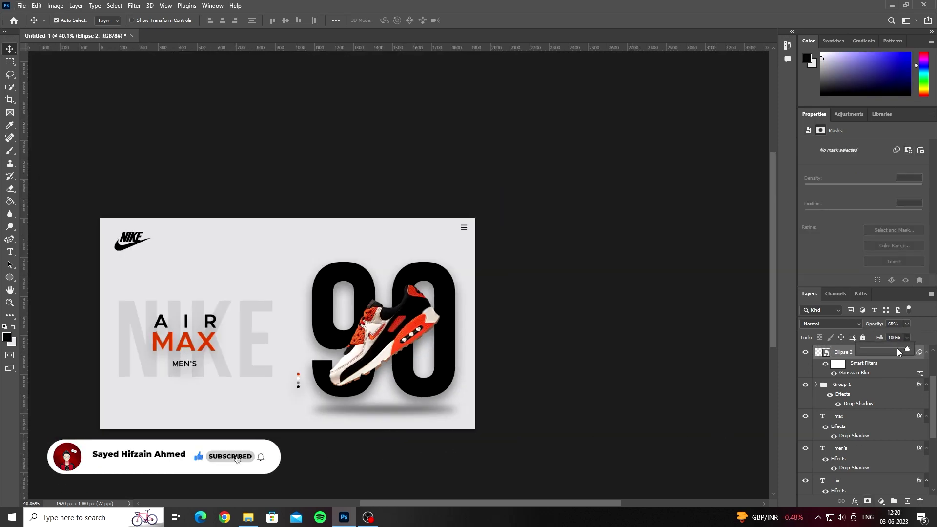
mouse_move(909, 348)
left_mouse_down()
mouse_move(894, 350)
mouse_move(903, 338)
left_mouse_up()
left_click(906, 324)
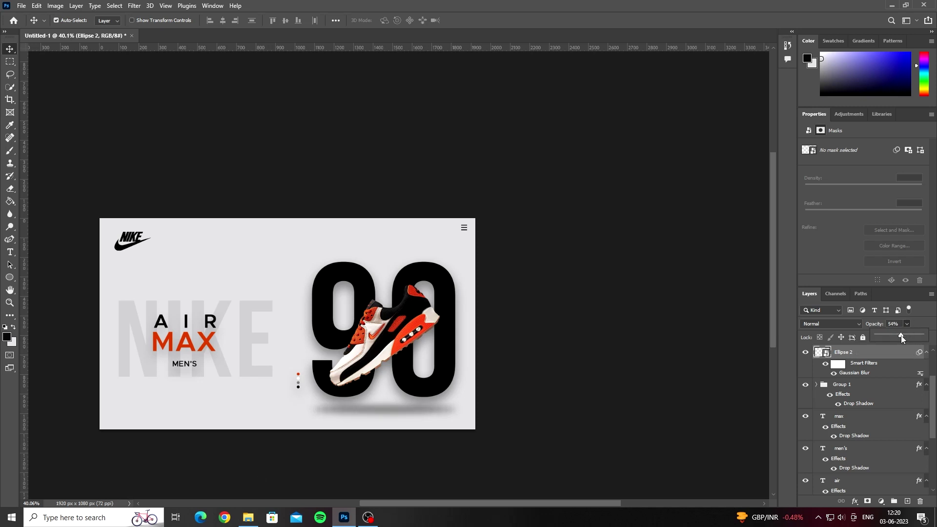
left_click(572, 381)
Step: Move the shadow left so it sits centred under the shoe
scroll(358, 389, "down", 1)
scroll(379, 409, "up", 3)
left_click_drag(372, 410, 342, 411)
scroll(344, 414, "down", 2)
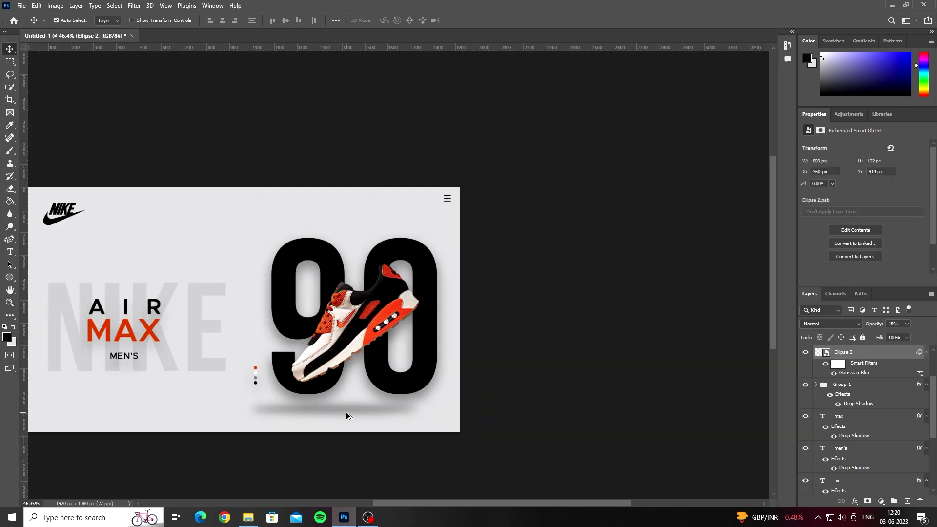
scroll(348, 414, "down", 1)
scroll(350, 415, "up", 1)
scroll(349, 412, "up", 2)
Step: Stretch the shadow oval slightly taller with Free Transform, to about 812 × 150 px
key("ctrl+t")
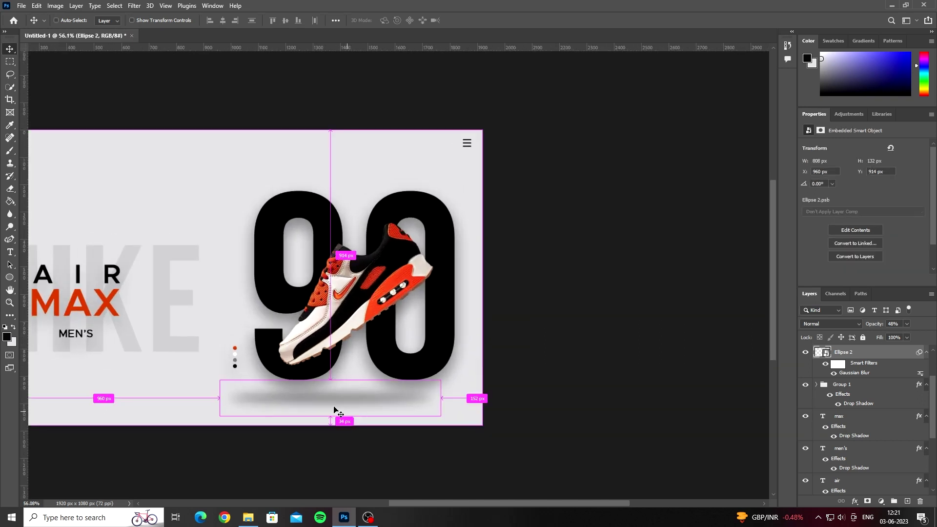
key("Return")
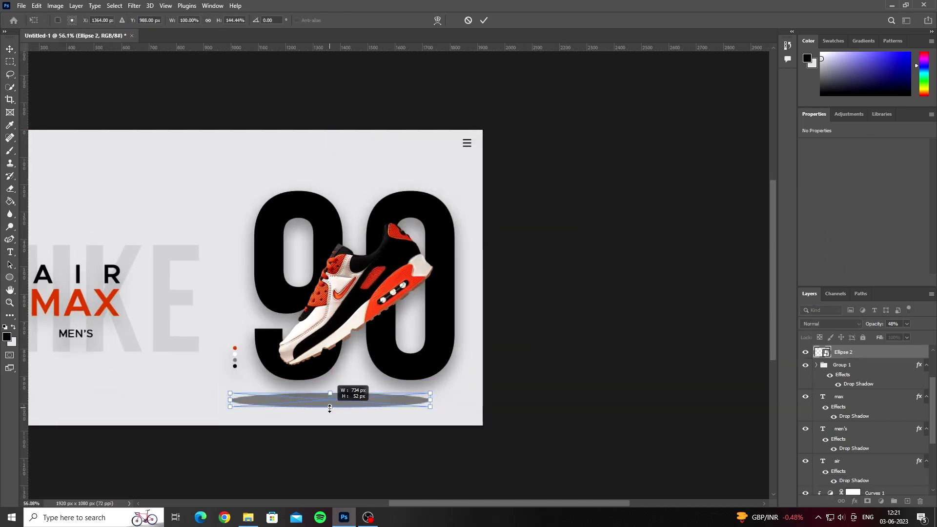
left_click_drag(327, 391, 329, 381)
key("Return")
scroll(347, 406, "down", 5)
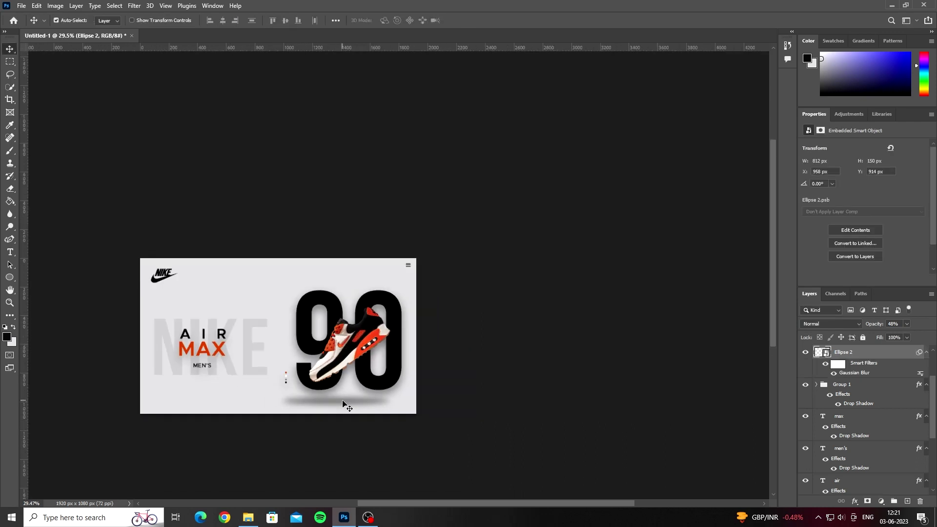
scroll(357, 406, "up", 5)
Step: Add a layer mask to the shadow and set a soft brush to 34% opacity and 25% flow
left_click(868, 502)
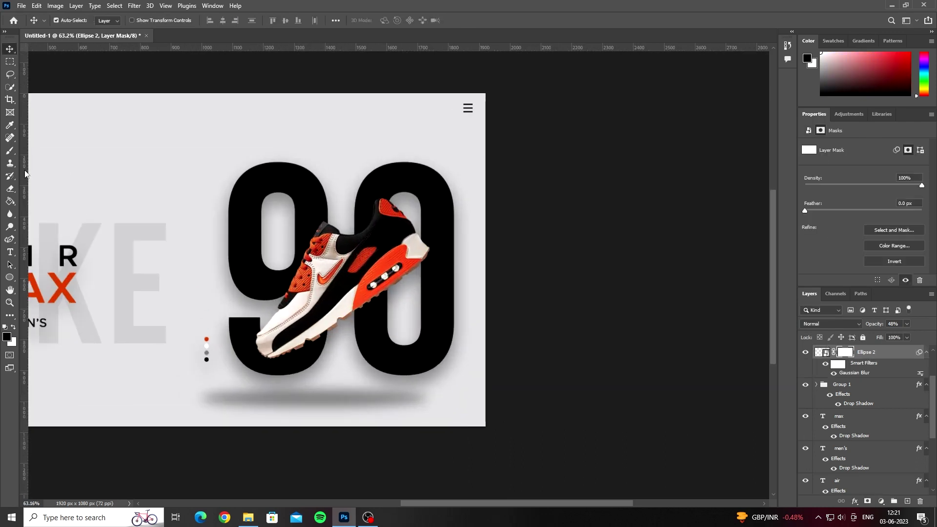
left_click(10, 151)
right_click(157, 313)
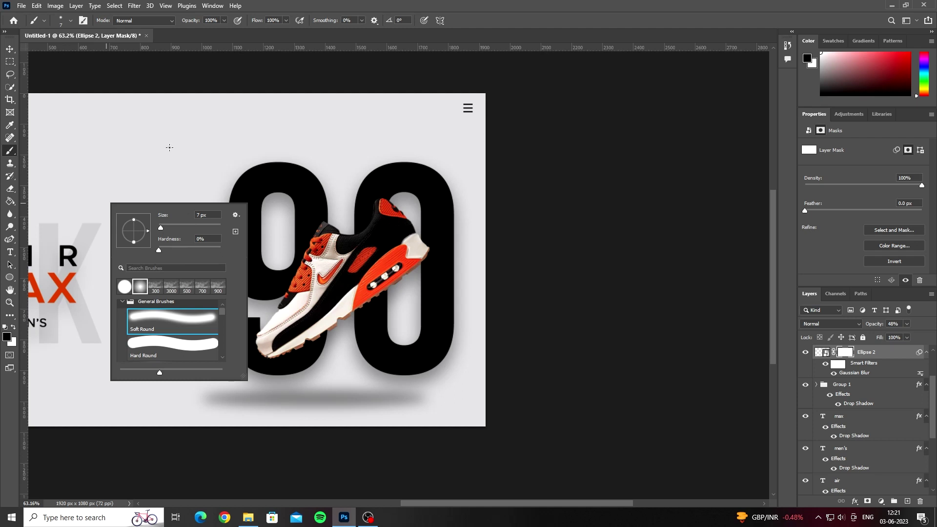
left_click(183, 133)
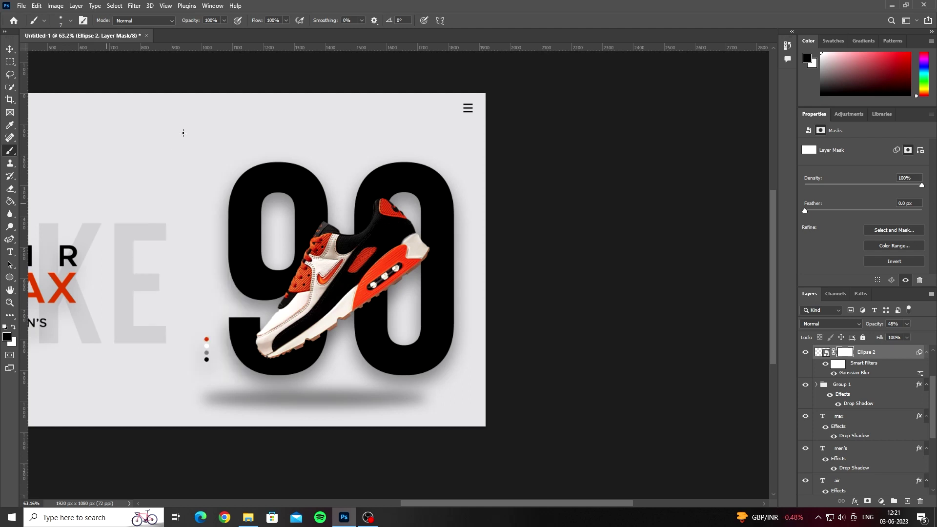
right_click(183, 132)
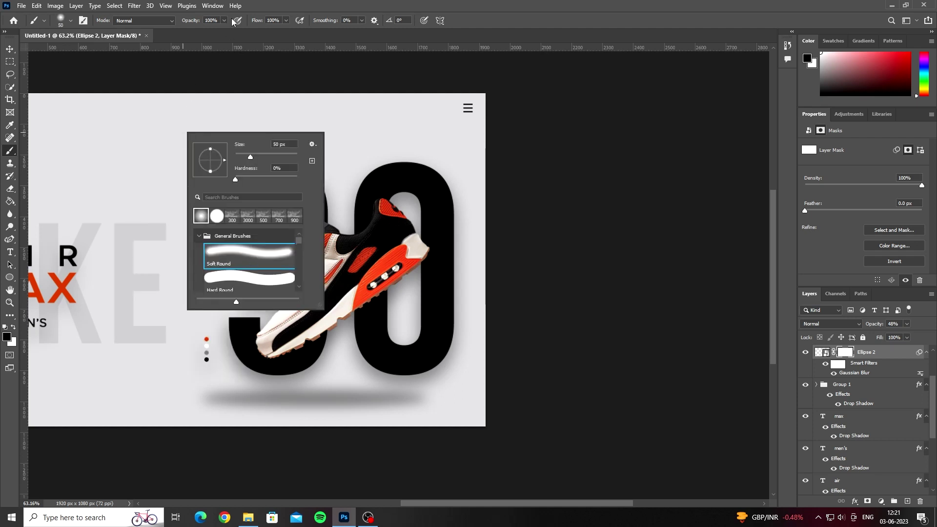
left_click_drag(224, 21, 194, 33)
left_click_drag(286, 20, 253, 32)
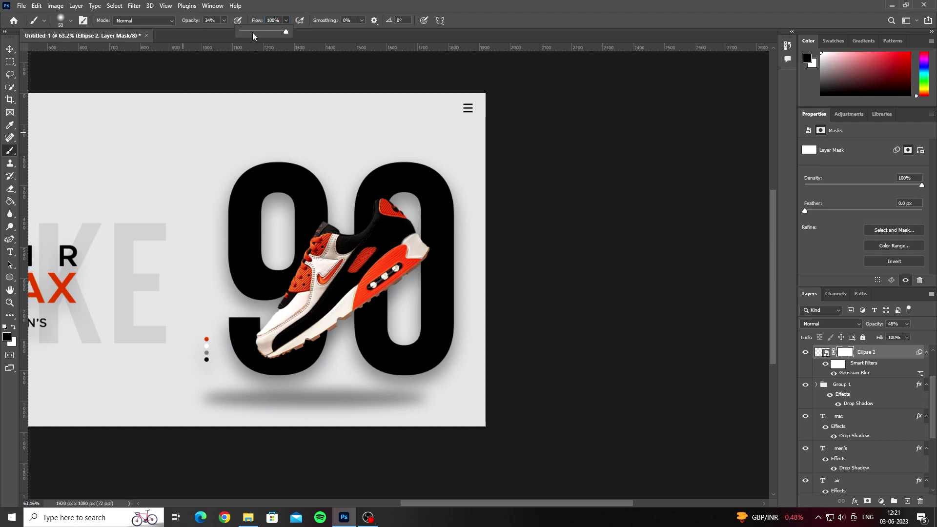
Step: Paint a fading stroke along the shadow's left side, then undo it
scroll(261, 355, "down", 1)
scroll(253, 369, "up", 1, "alt")
scroll(254, 369, "up", 1, "alt")
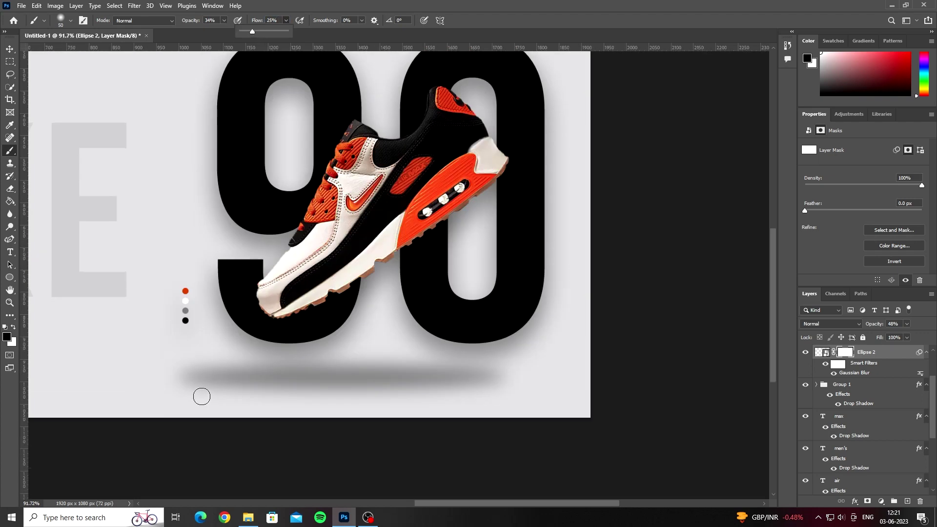
left_click_drag(249, 387, 175, 385)
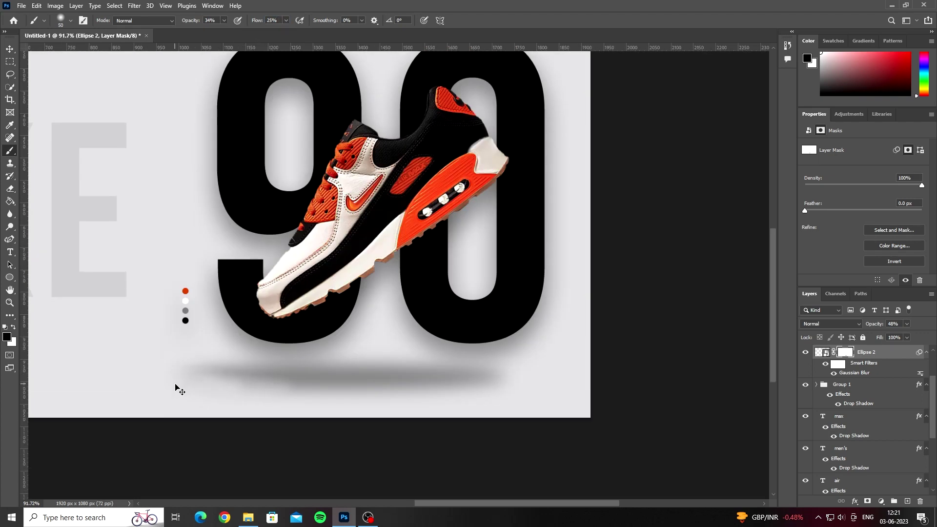
key("ctrl+z")
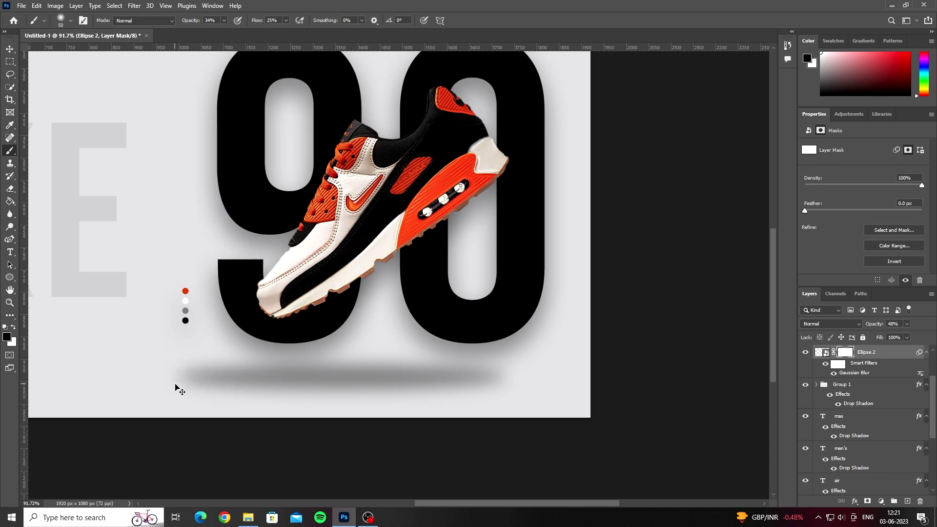
Step: Reduce the brush to 13% opacity, 8% flow and 200 px size, viewing the whole design
left_click(224, 21)
left_click(286, 20)
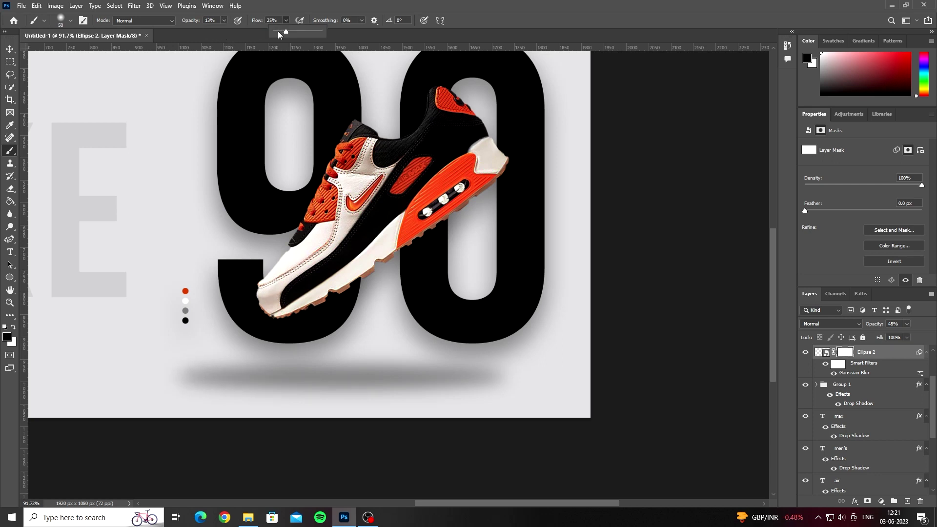
key("bracketright")
key("bracketright")
key("bracketright")
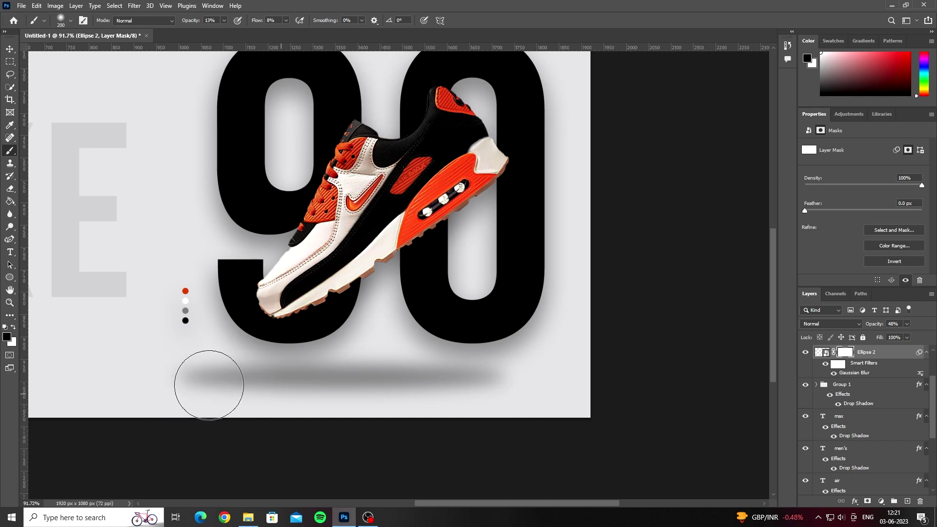
key("bracketright")
key("bracketright")
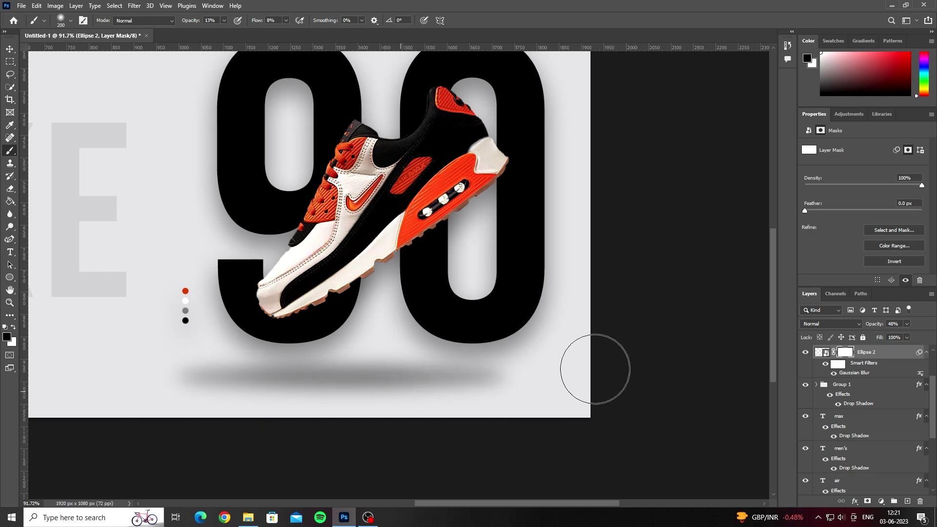
key("ctrl+0")
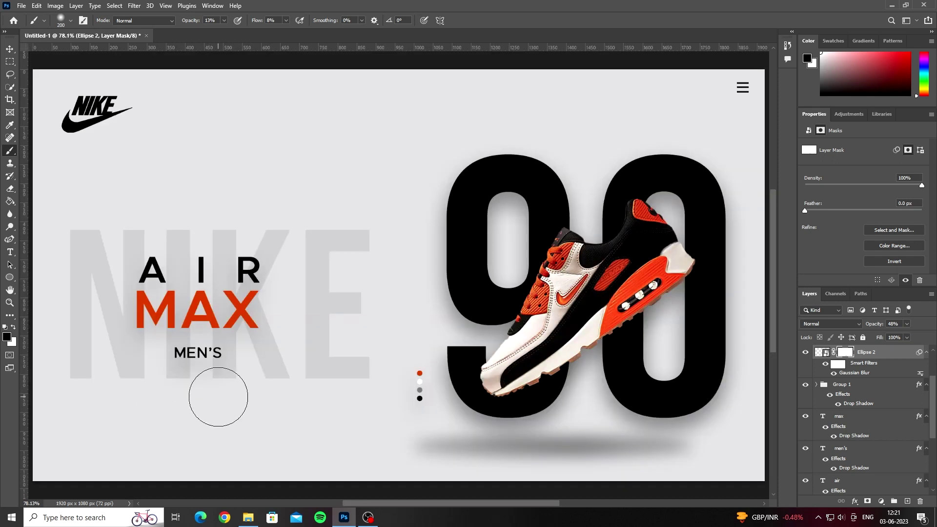
Step: Set the shadow layer's opacity to 35%
scroll(469, 465, "right", 5)
scroll(469, 464, "down", 1)
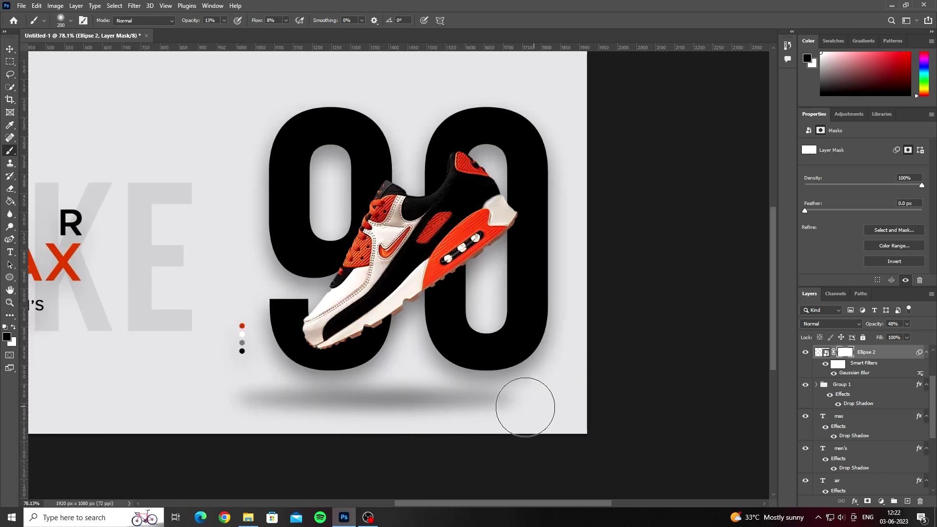
scroll(440, 428, "left", 5)
scroll(439, 429, "down", 3)
scroll(516, 446, "right", 5)
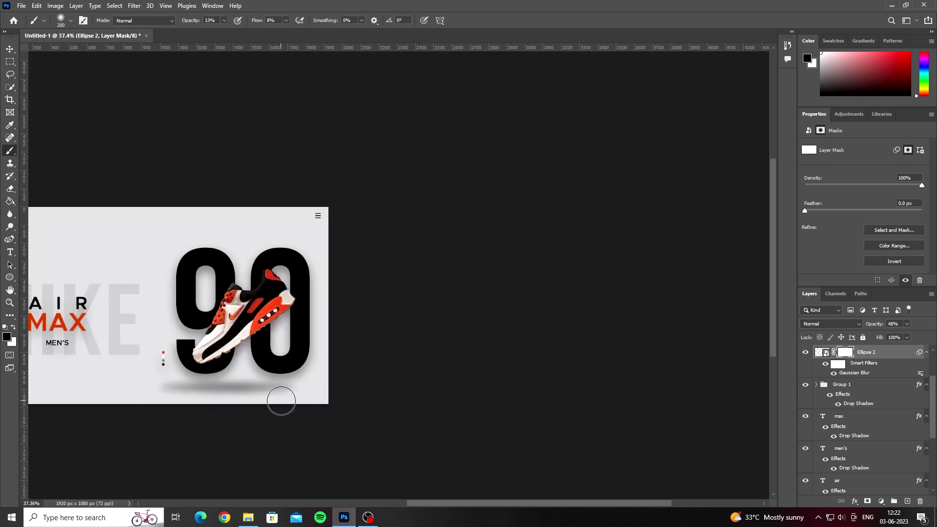
scroll(280, 398, "up", 1)
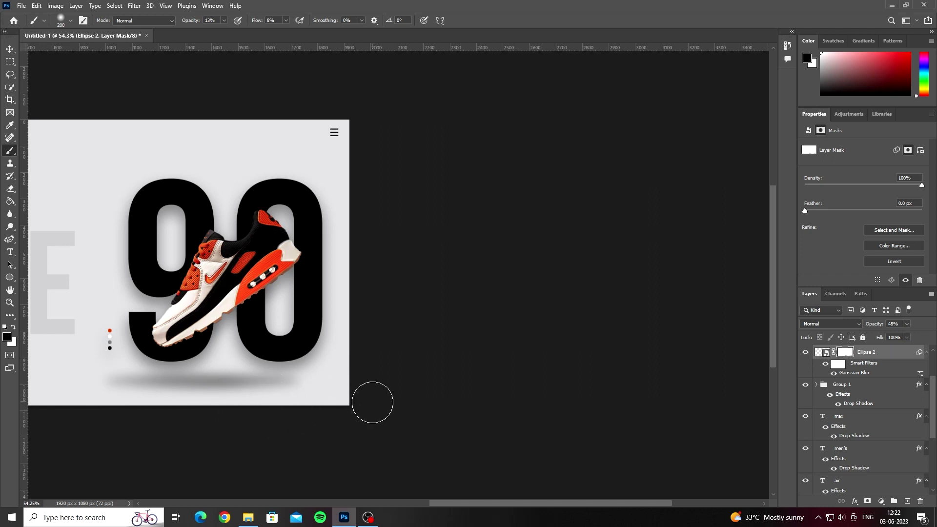
left_click(907, 325)
left_click_drag(897, 337, 902, 337)
Step: Paint in white over the shadow just under the 9
key("x")
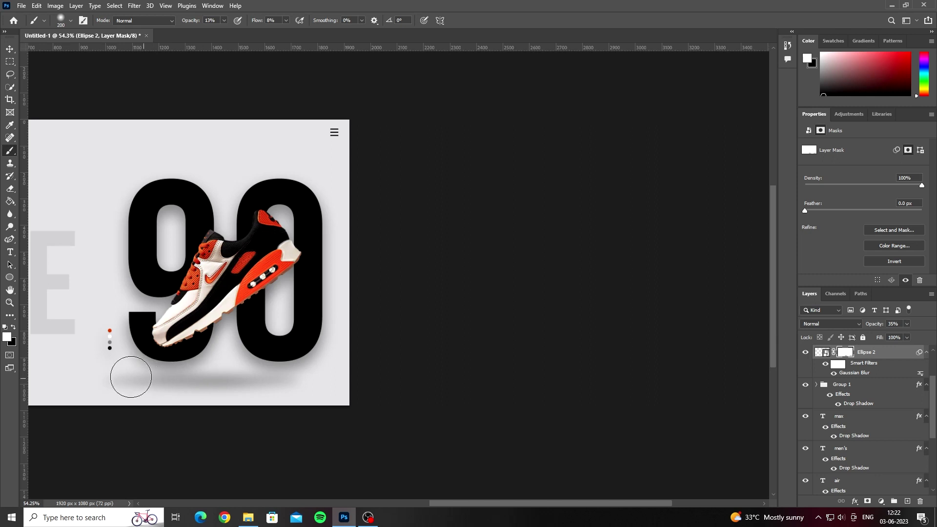
left_click_drag(131, 377, 127, 378)
scroll(318, 437, "up", 2)
scroll(319, 438, "left", 2)
scroll(299, 424, "right", 2)
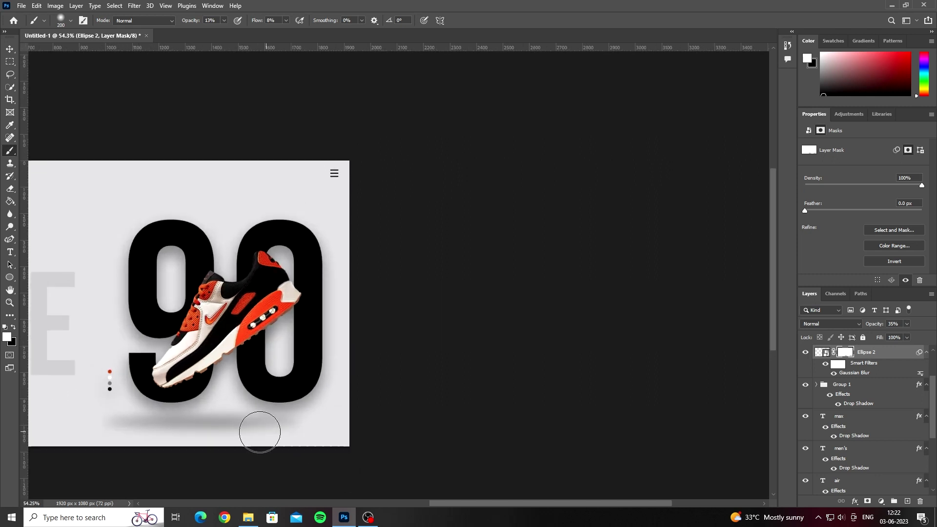
scroll(283, 458, "down", 3)
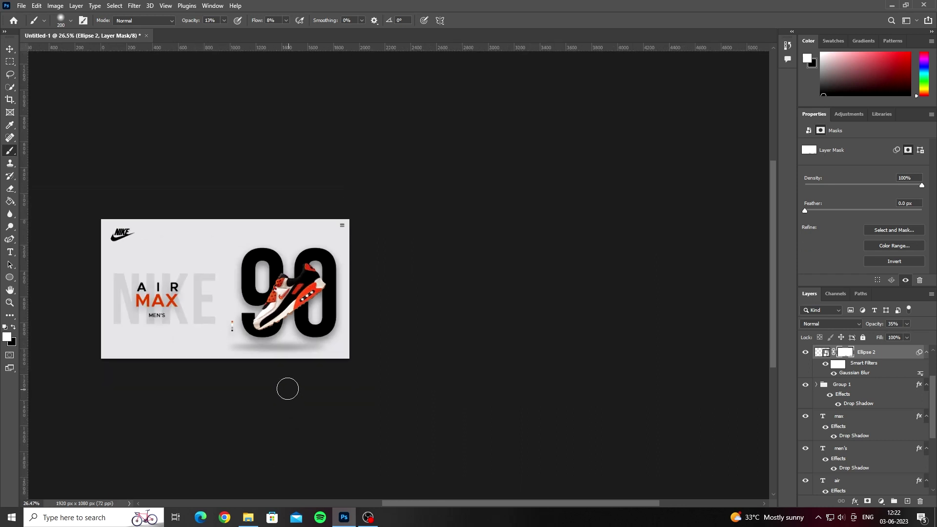
scroll(287, 389, "up", 2)
scroll(279, 383, "up", 2)
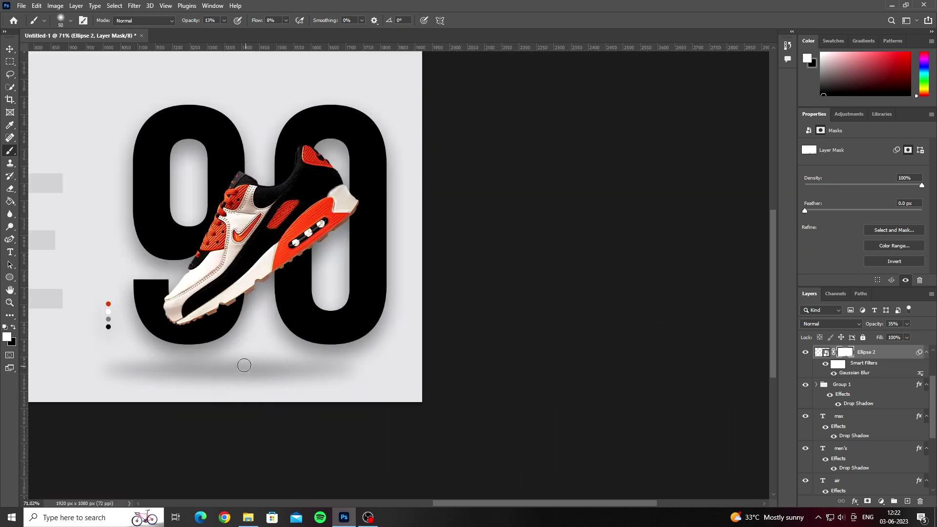
Step: Delete the shadow's layer mask
scroll(248, 406, "down", 2)
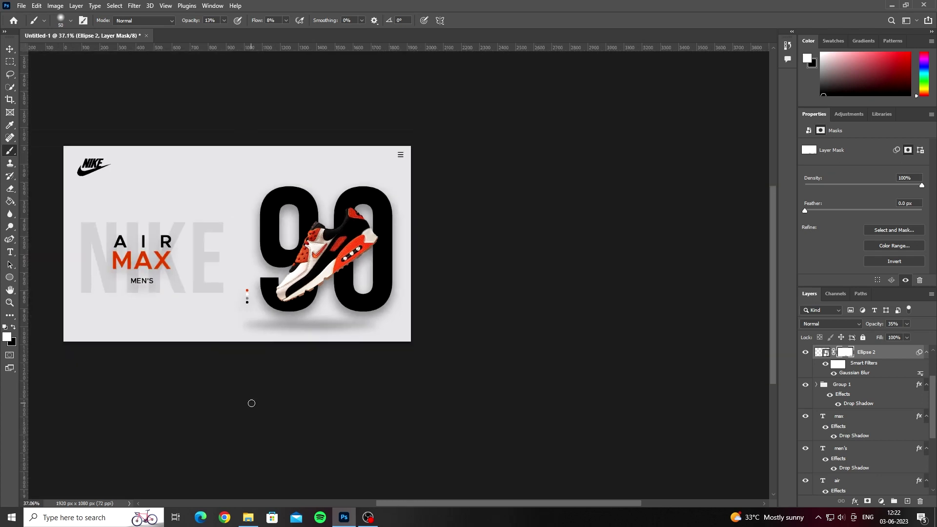
scroll(372, 393, "up", 2)
scroll(383, 408, "up", 1)
scroll(382, 408, "up", 2)
scroll(292, 399, "up", 1)
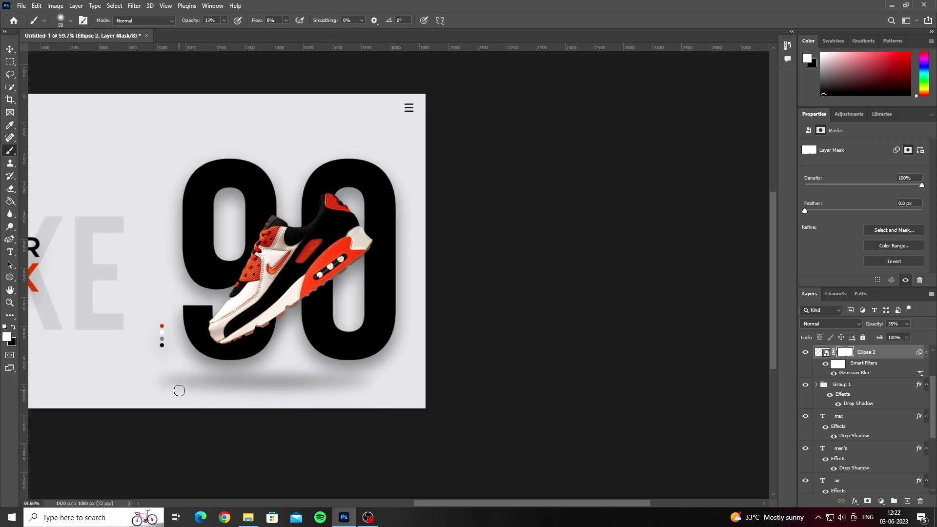
scroll(371, 403, "down", 3)
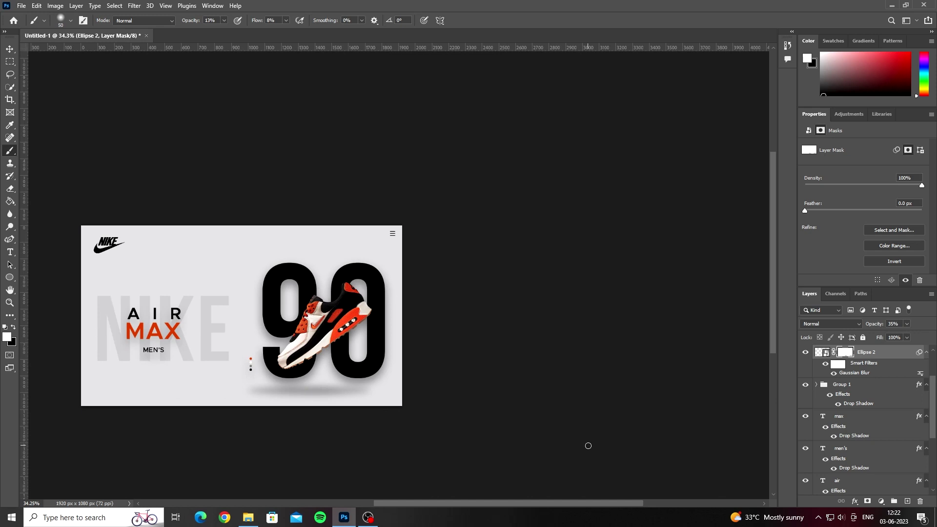
key("Delete")
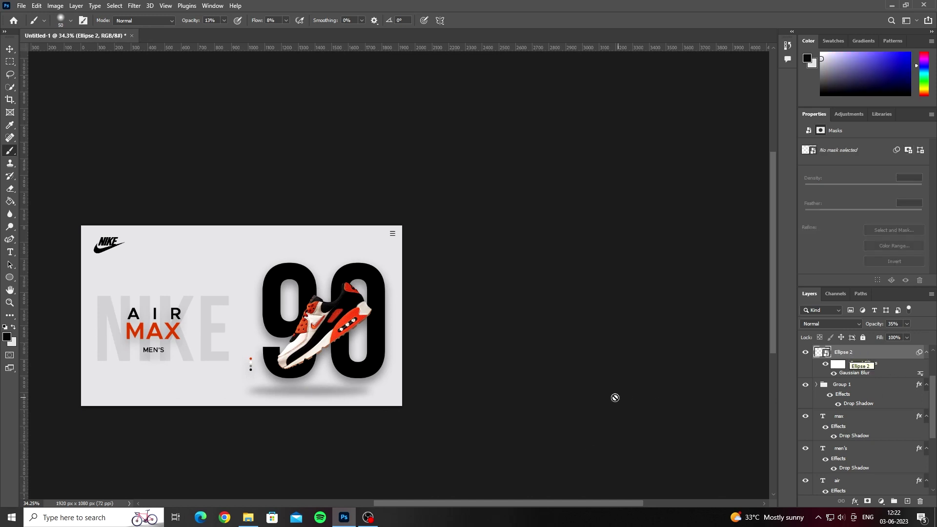
Step: Run and commit Free Transform on the shadow ellipse, accepting the Smart Filters warning
scroll(339, 386, "up", 1)
key("v")
key("ctrl+t")
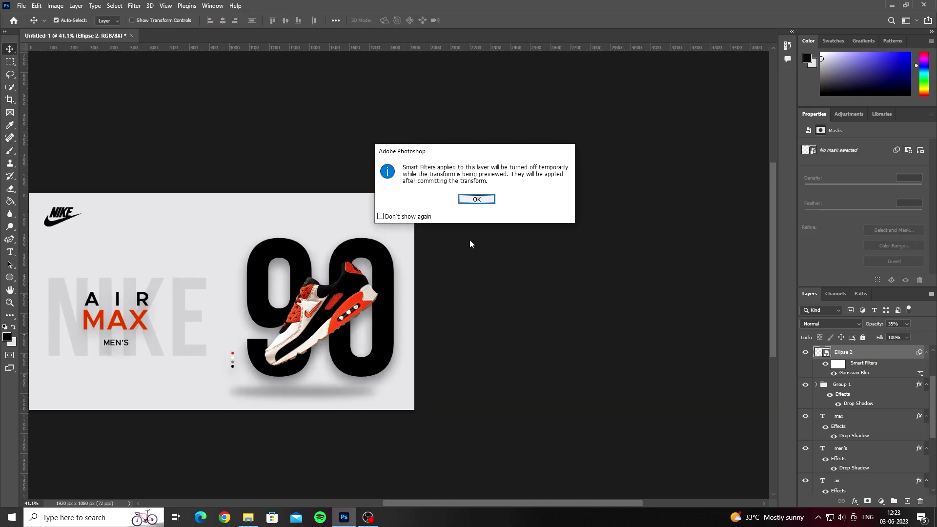
left_click(477, 204)
key("Return")
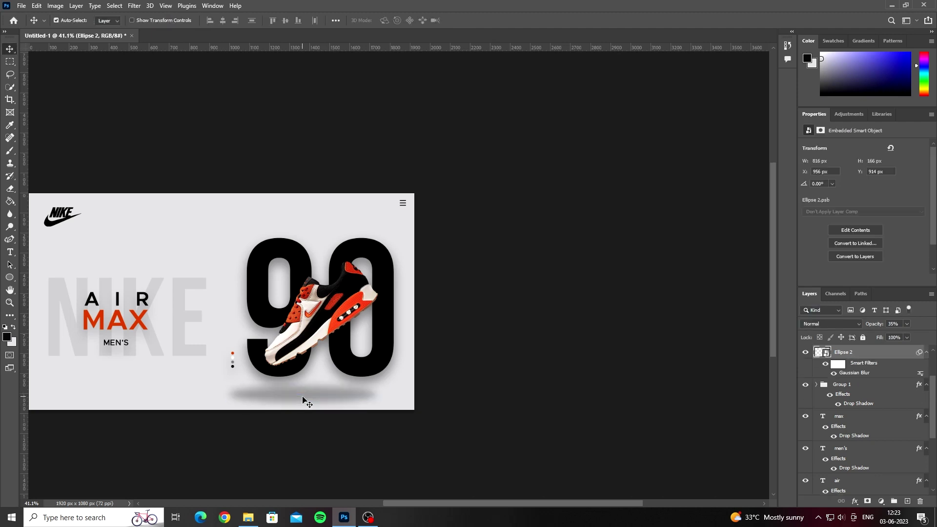
scroll(305, 409, "up", 1)
scroll(293, 410, "up", 1)
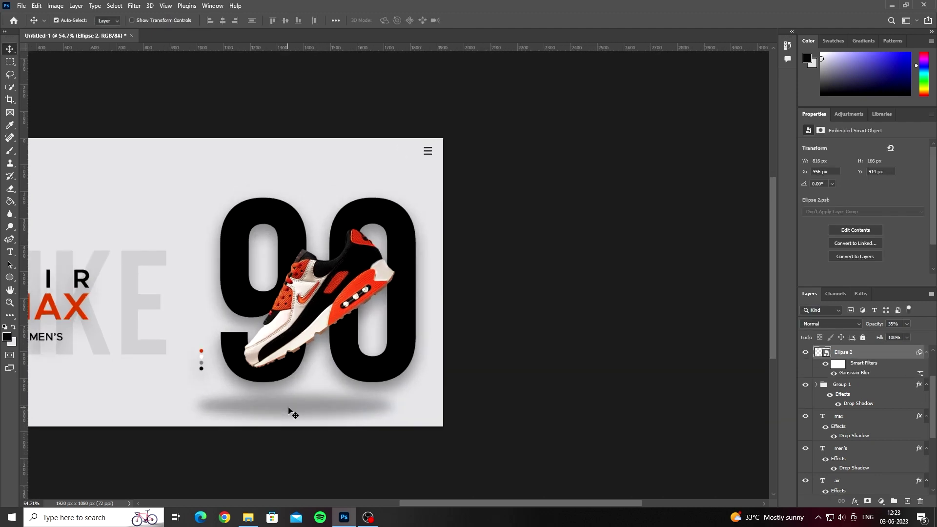
Step: Try a smaller Gaussian Blur radius on the shadow, then cancel without applying
left_click(134, 6)
mouse_move(139, 131)
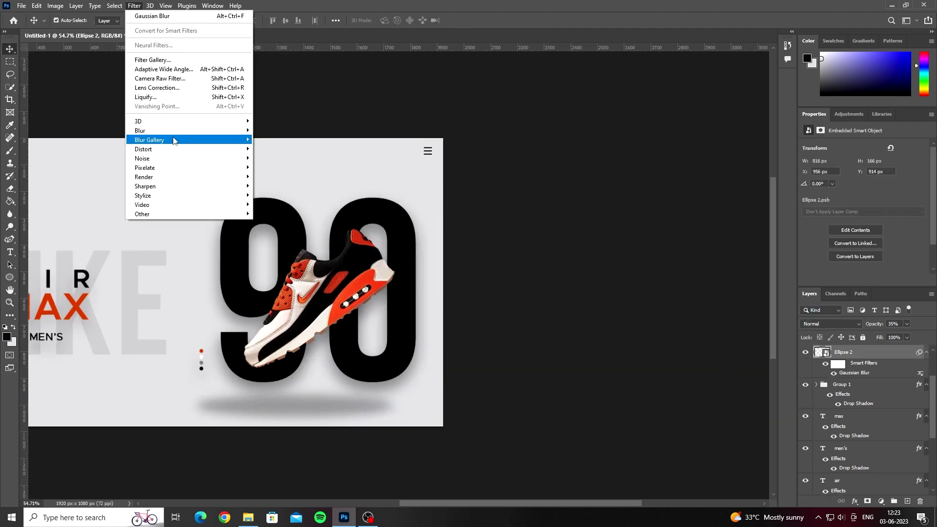
left_click(270, 168)
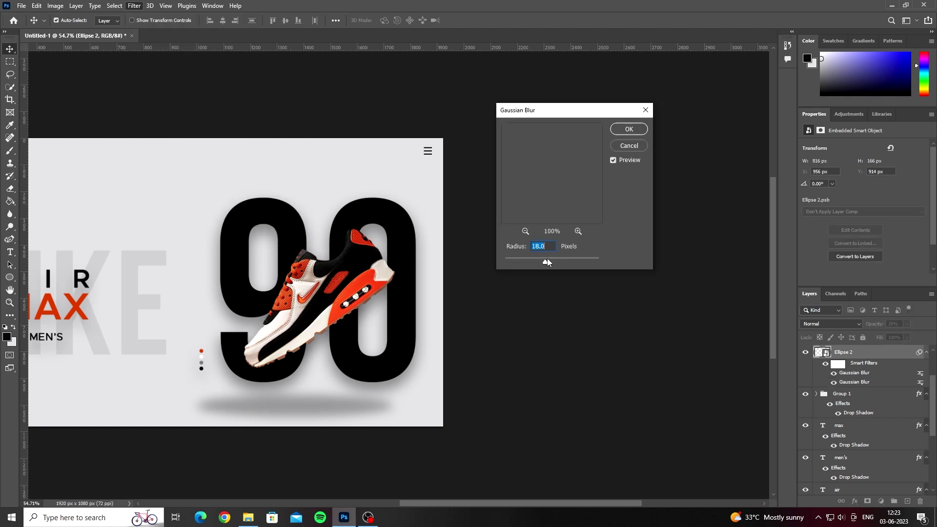
left_click_drag(553, 259, 515, 265)
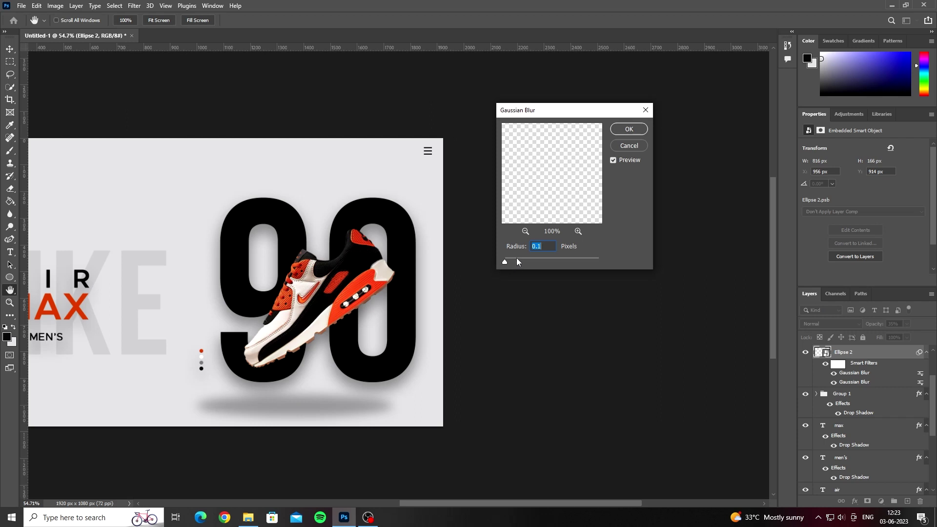
left_click(645, 115)
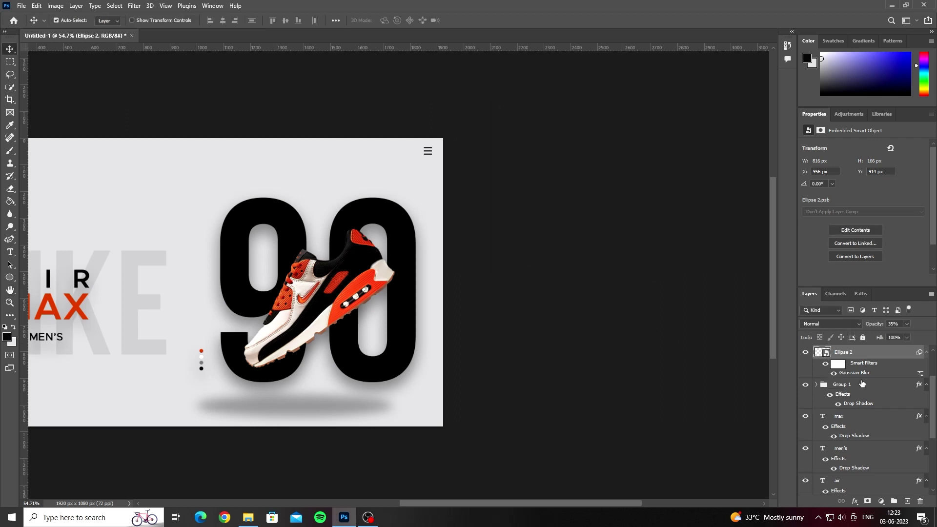
Step: Add a new layer mask to the shadow with the Brush set to black
left_click(845, 352)
key("x")
key("b")
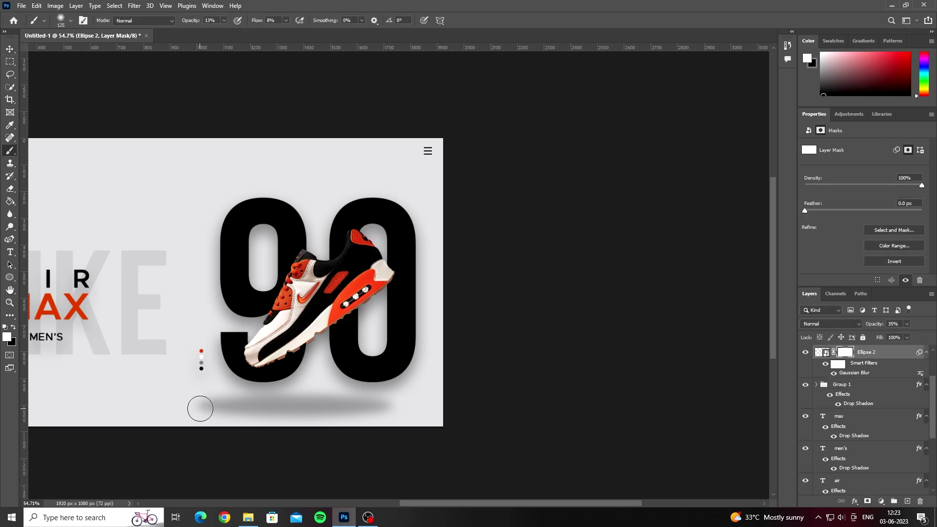
key("x")
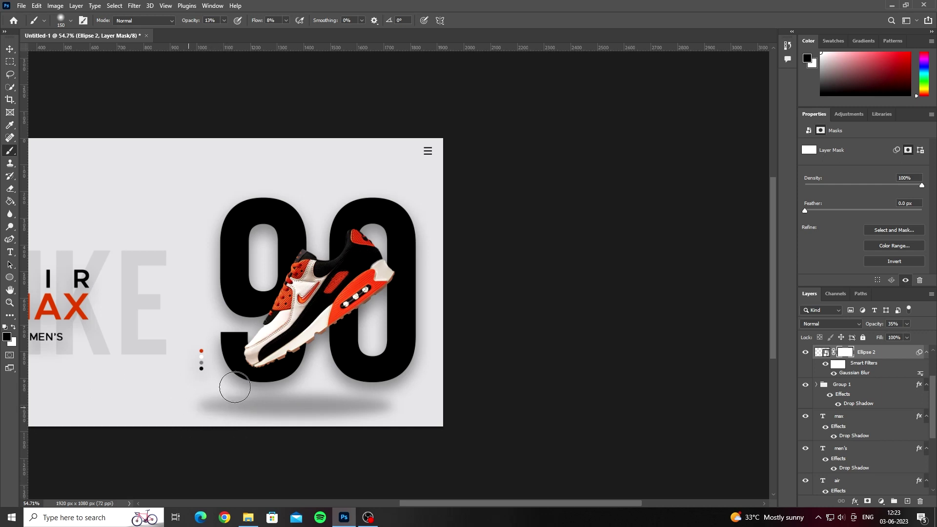
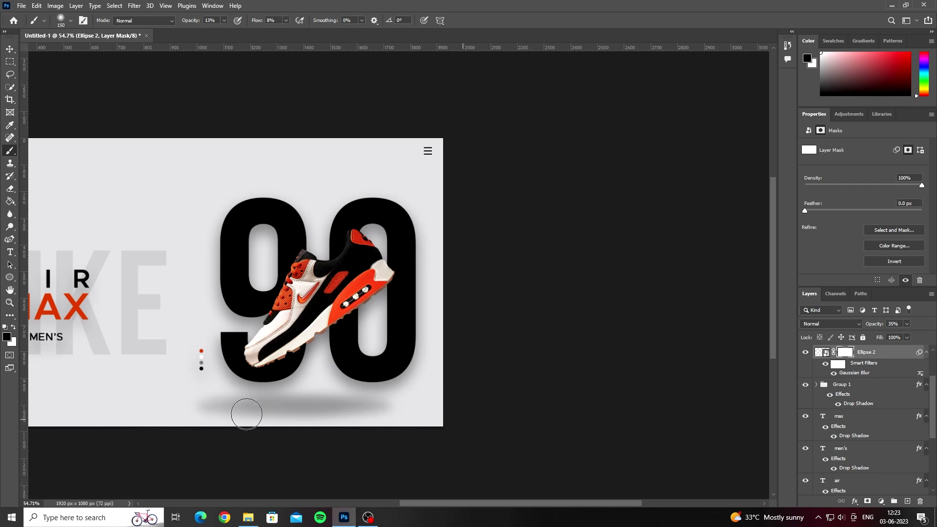
Step: Duplicate the Ellipse 2 shadow and shrink the copy into a narrower, tighter ellipse
scroll(449, 433, "down", 3, "alt")
scroll(448, 434, "up", 1)
scroll(415, 409, "up", 1, "alt")
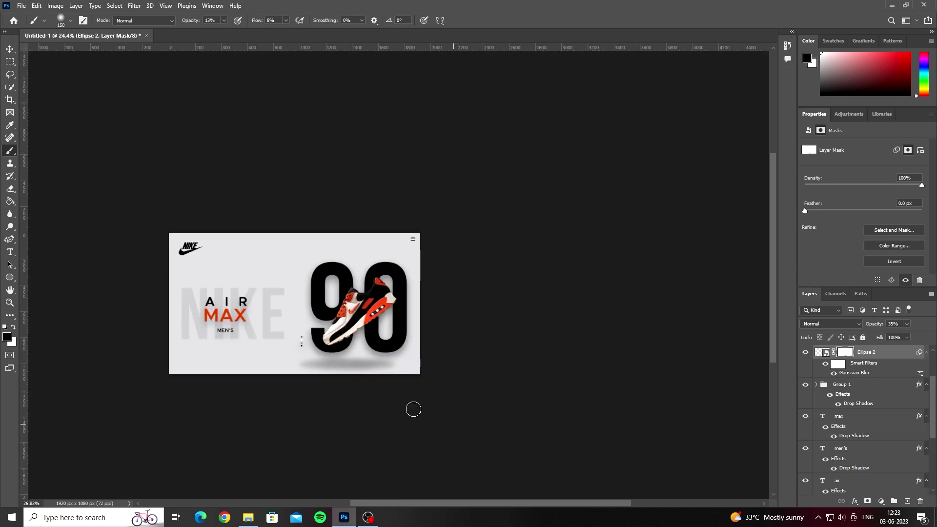
scroll(454, 407, "up", 1, "alt")
left_click(9, 48)
key("ctrl+j")
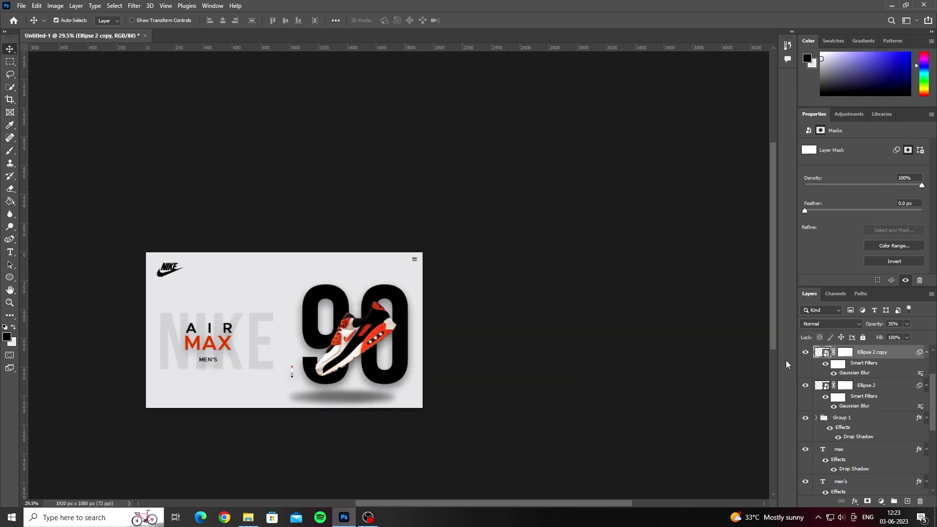
scroll(303, 427, "up", 1, "alt")
scroll(293, 434, "up", 2, "alt")
key("ctrl+t")
left_click(476, 255)
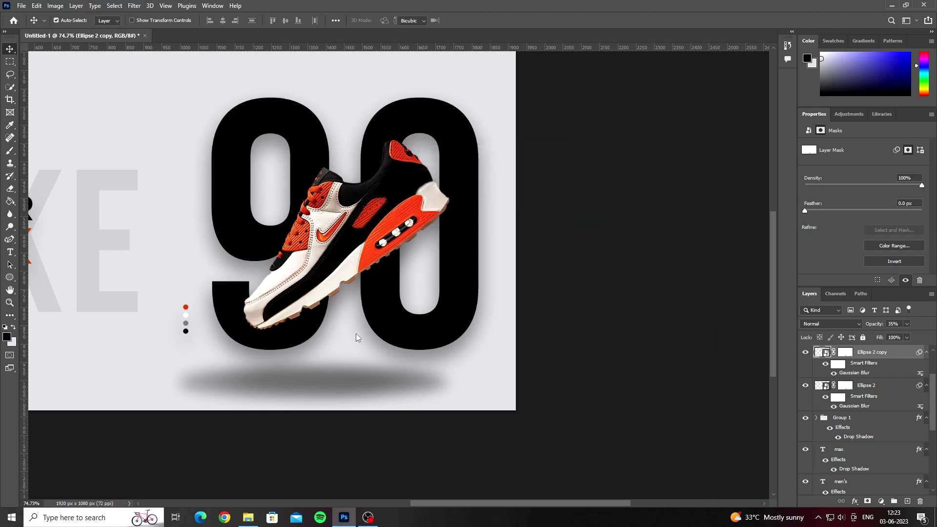
left_click_drag(314, 366, 324, 382)
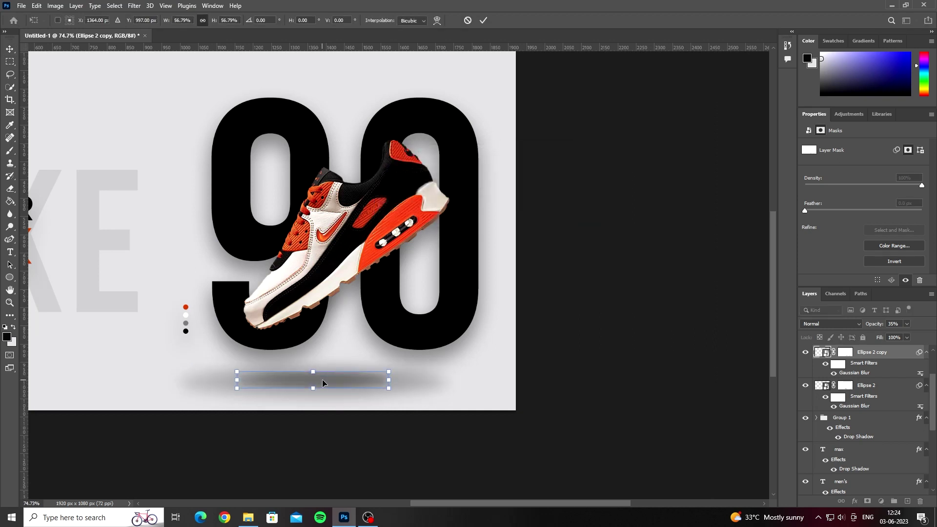
key("Return")
Step: Lower the original wide Ellipse 2 shadow's opacity to 22%
scroll(325, 385, "down", 3, "alt")
scroll(328, 385, "up", 1, "alt")
scroll(330, 386, "down", 1, "alt")
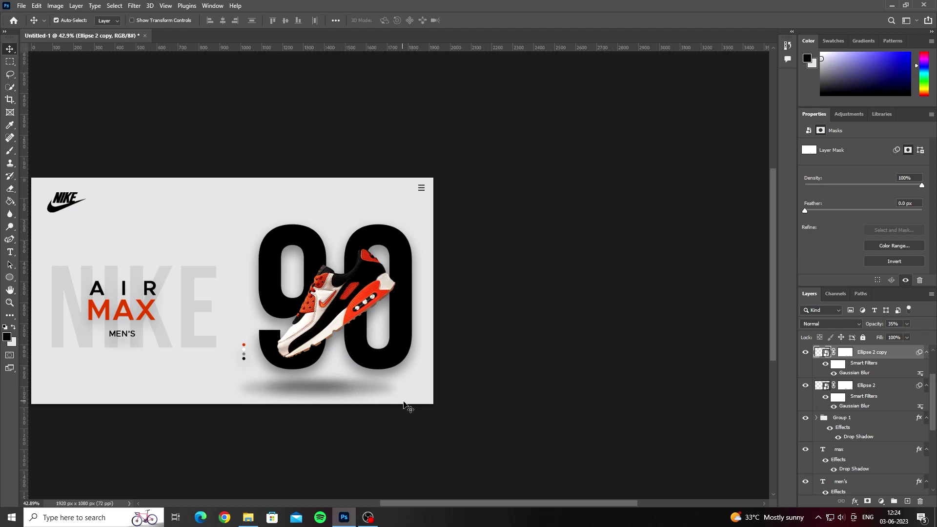
left_click(866, 386)
left_click_drag(907, 324, 896, 338)
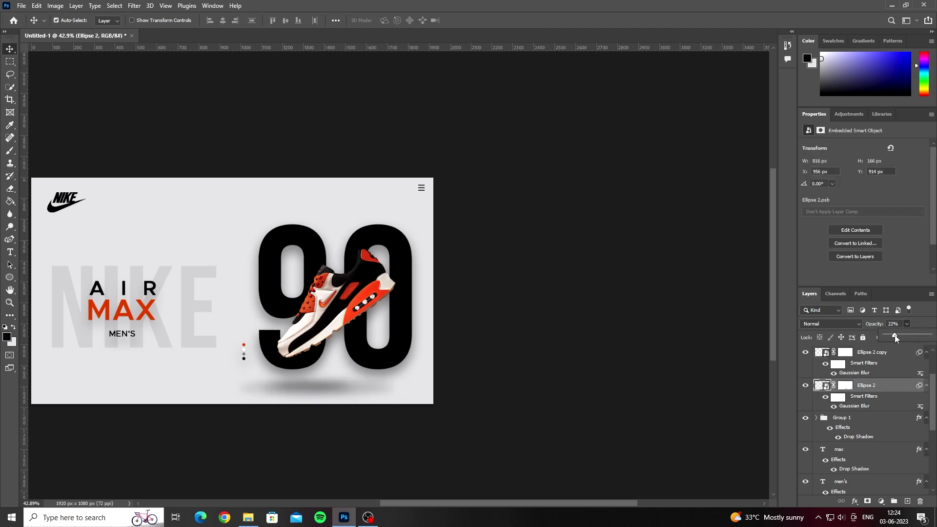
scroll(668, 369, "down", 2, "alt")
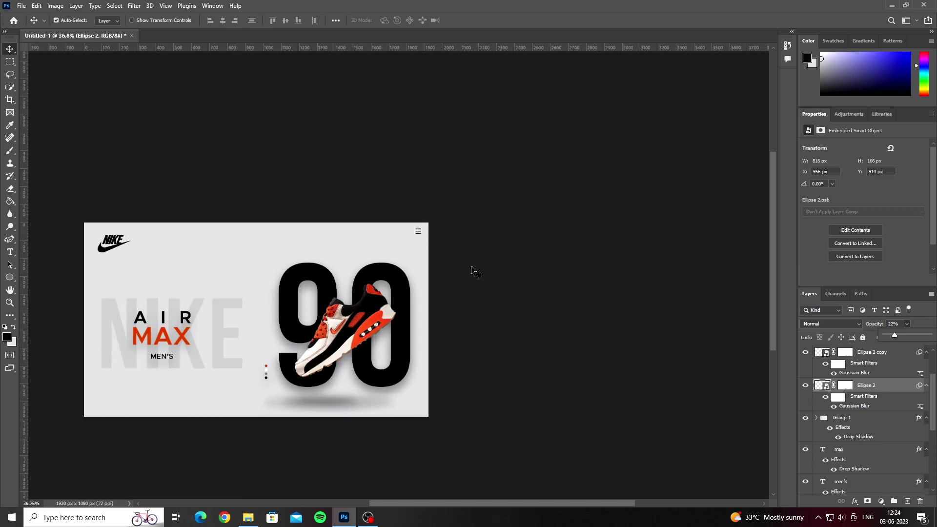
scroll(475, 268, "up", 5, "alt")
Step: Scale the three Rectangle menu bars up to about 122%
left_click(428, 228)
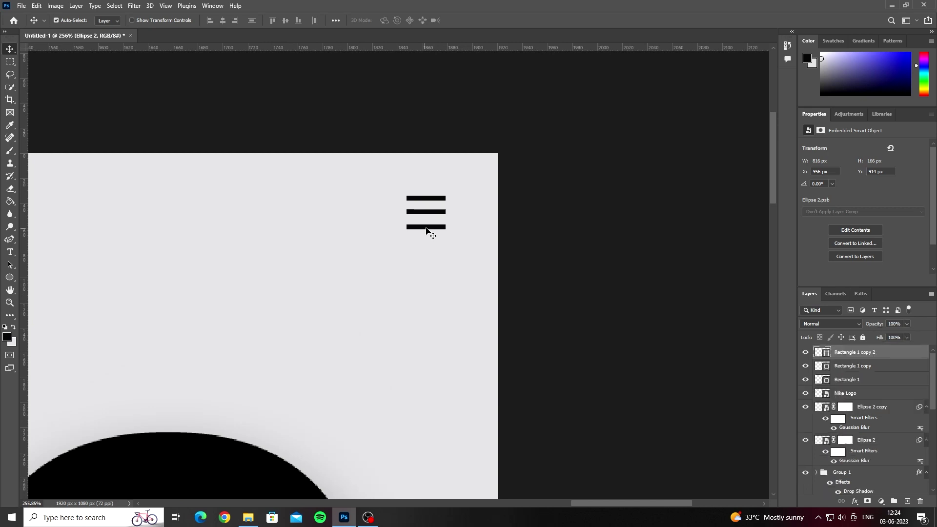
left_click(856, 379, "shift")
key("ctrl+t")
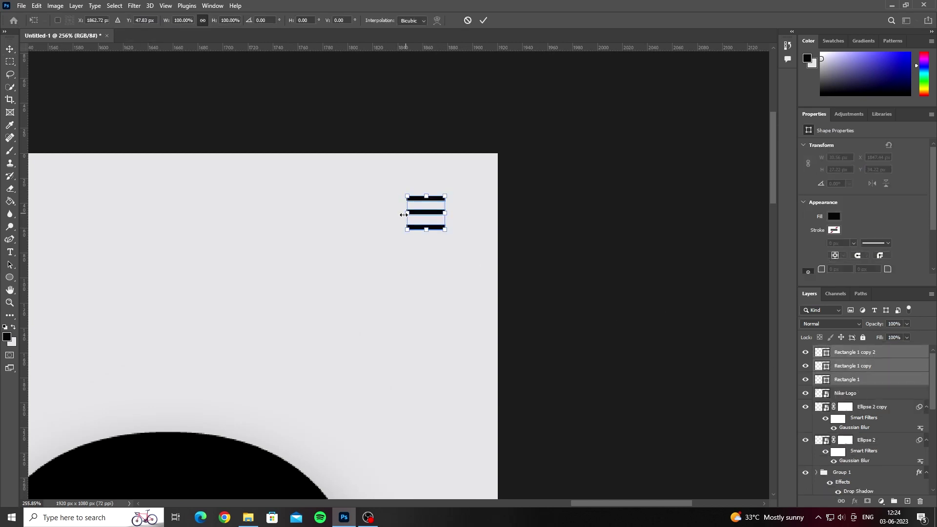
left_click_drag(407, 213, 398, 217)
key("Return")
Step: Nudge the menu icon down two steps and the bottom bar down 1 px
scroll(351, 241, "down", 3, "alt")
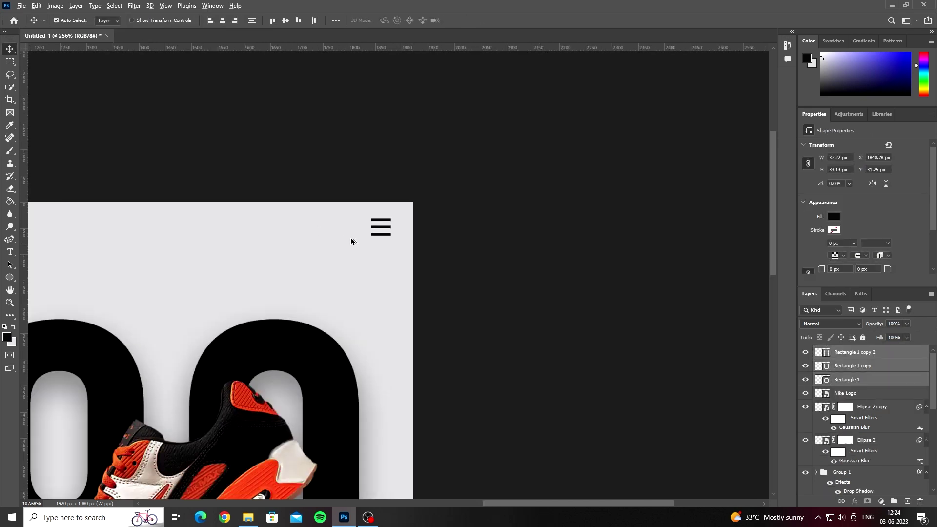
scroll(361, 237, "down", 3, "alt")
scroll(370, 241, "up", 3, "alt")
scroll(370, 241, "up", 2, "alt")
key("Down")
key("Down")
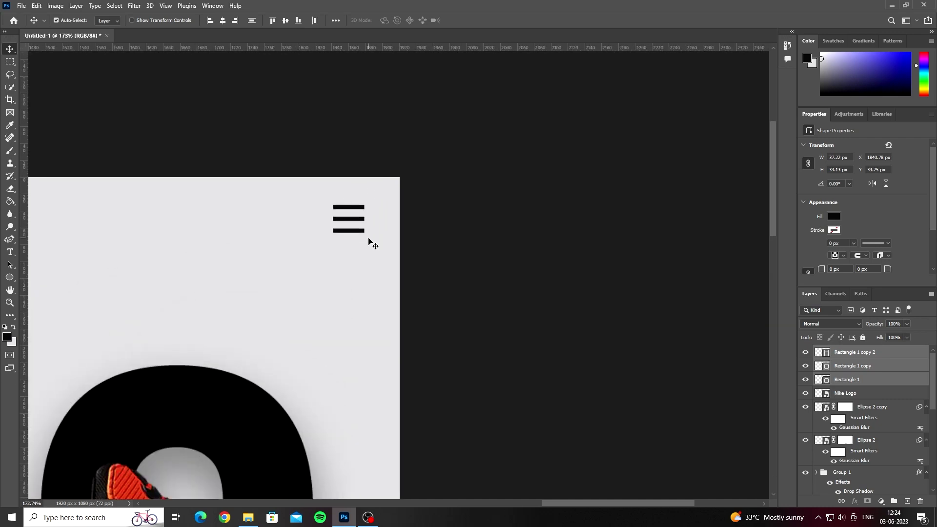
key("Down")
key("Down")
key("Down")
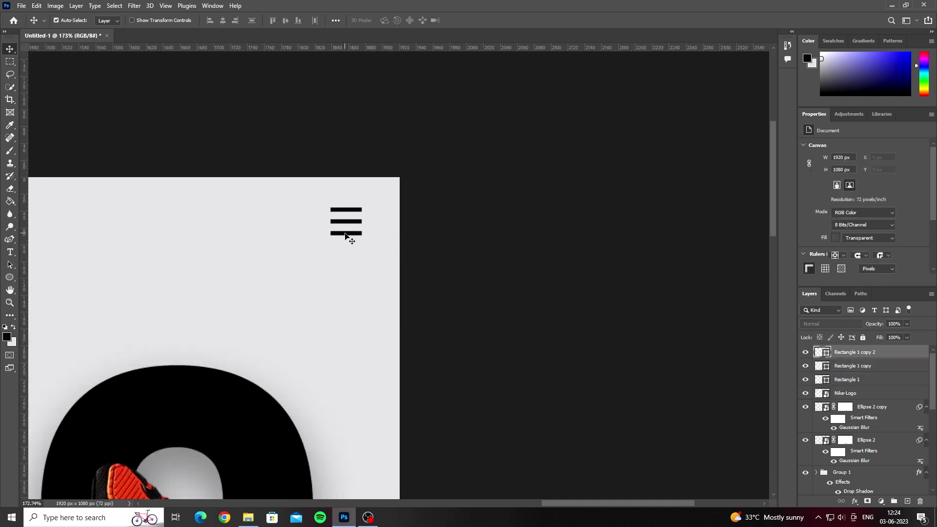
left_click(346, 235)
key("Down")
key("Down")
scroll(345, 237, "down", 3, "alt")
scroll(348, 238, "down", 2, "alt")
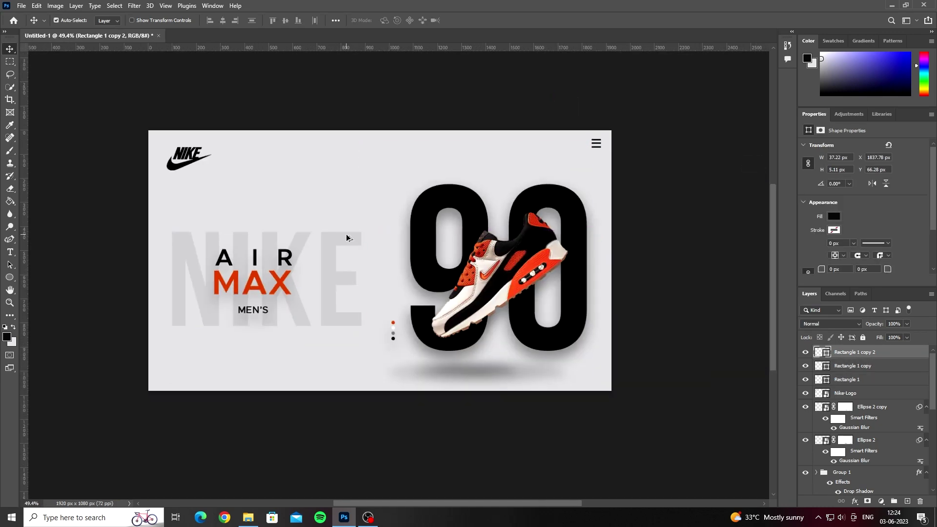
scroll(293, 252, "up", 2, "alt")
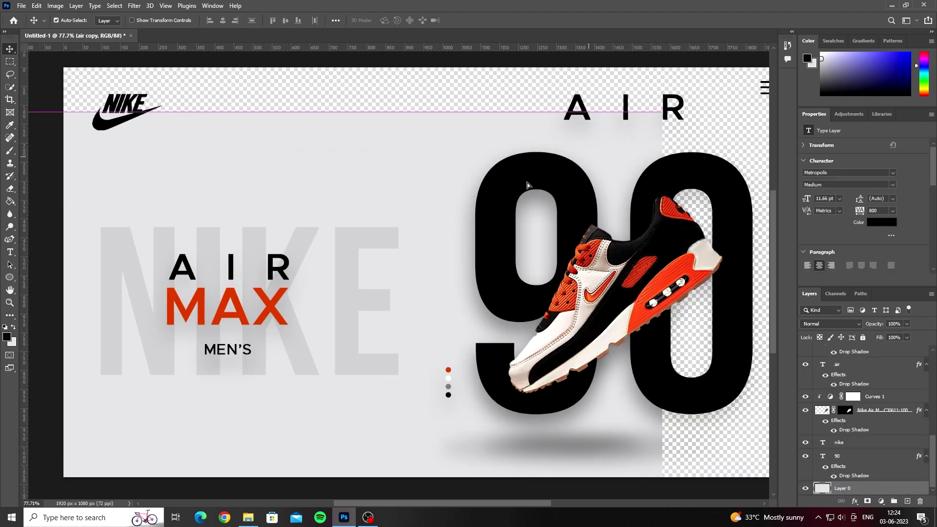
Step: Change the copied AIR text to 'SIGN IN' with tracking 100
scroll(450, 183, "up", 3, "alt")
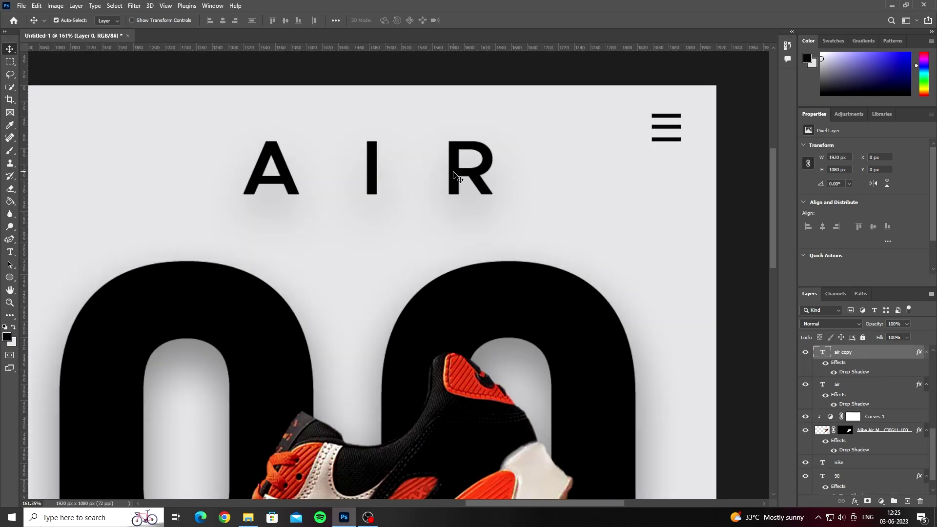
double_click(454, 172)
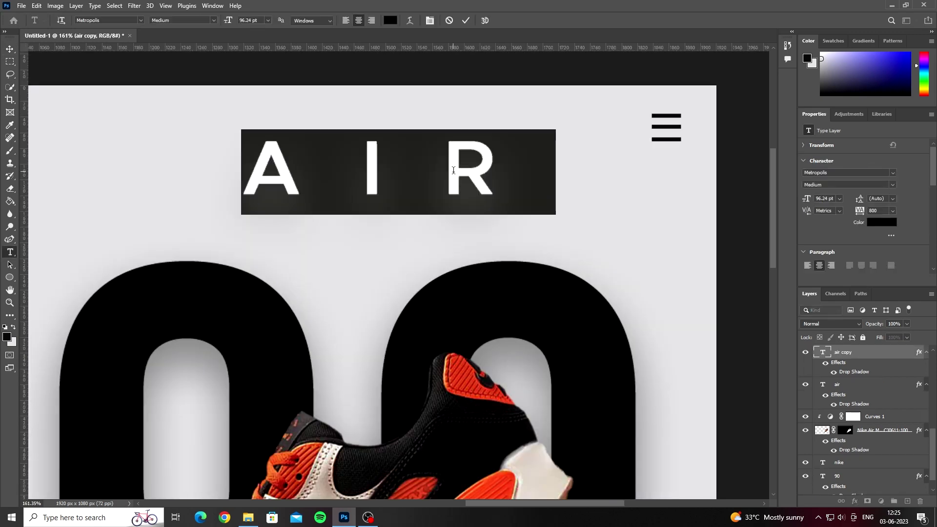
type("SIGN IN")
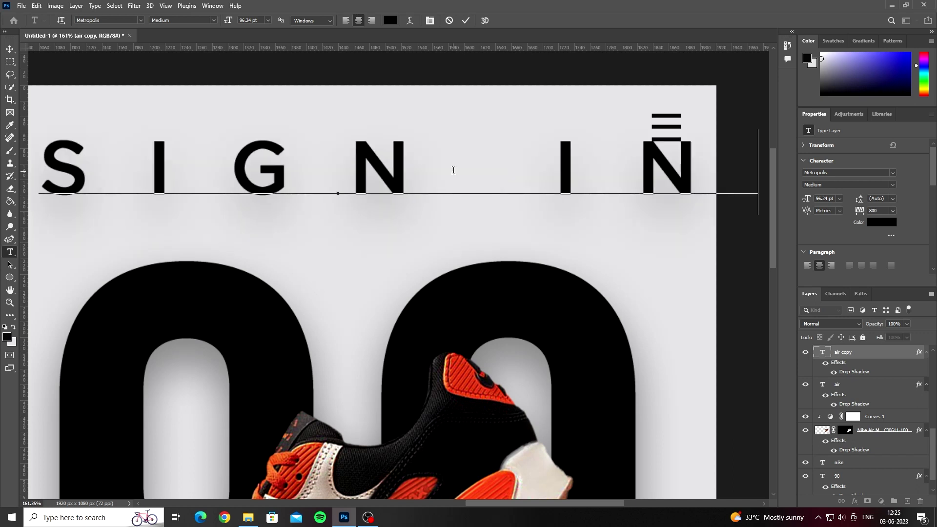
left_click(893, 211)
left_click(879, 321)
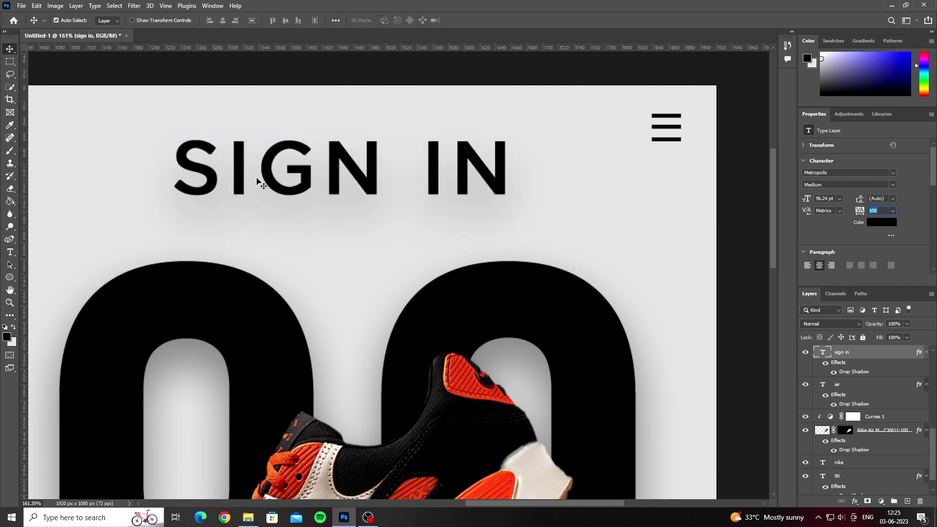
left_click_drag(264, 178, 281, 163)
Step: Scale SIGN IN down to about 40% and place it beside the menu icon
key("ctrl+t")
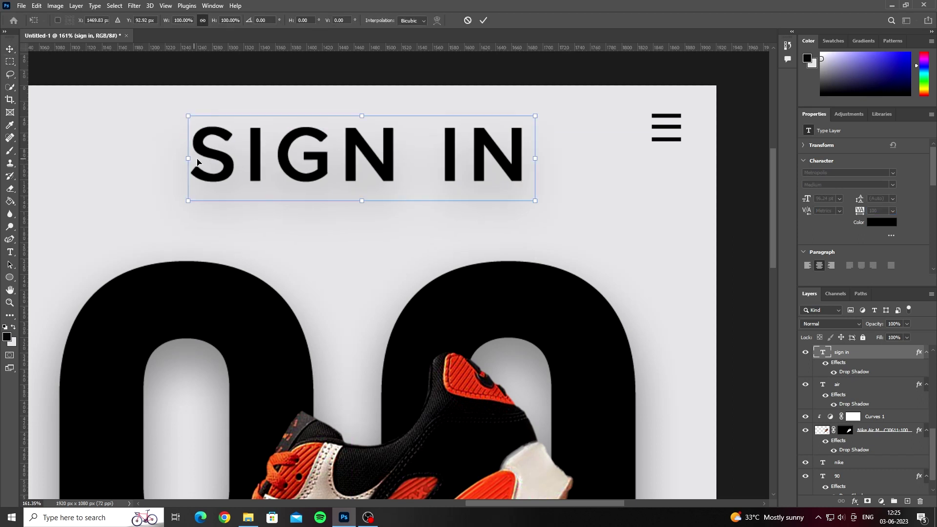
left_click_drag(190, 120, 398, 142)
left_click_drag(471, 163, 565, 133)
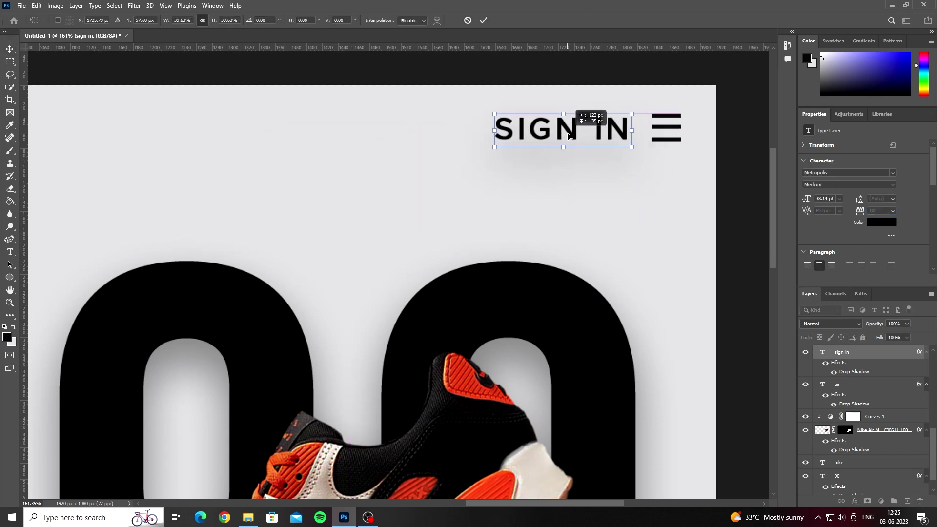
key("Return")
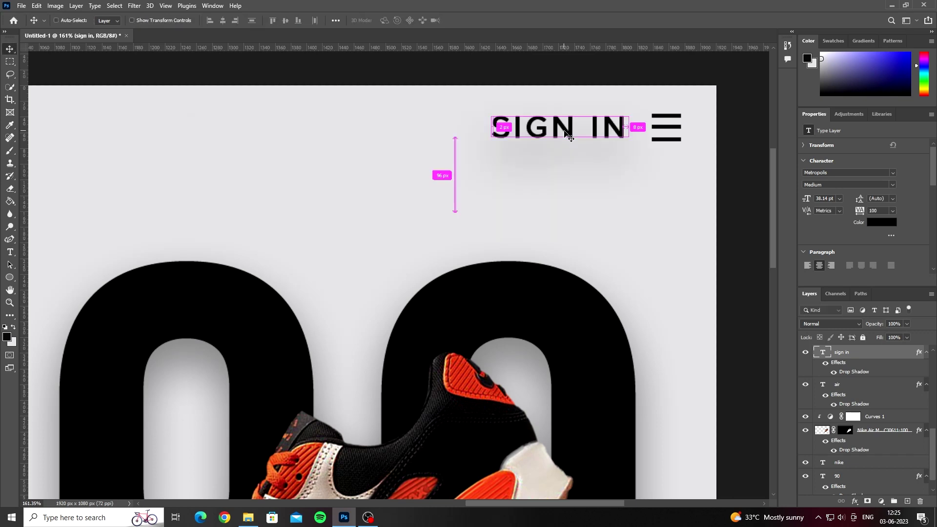
Step: Shrink the SIGN IN label a bit further in the top-right corner
key("ctrl+0")
left_click_drag(549, 140, 477, 143)
scroll(539, 109, "up", 5)
scroll(539, 113, "up", 3)
key("ctrl+t")
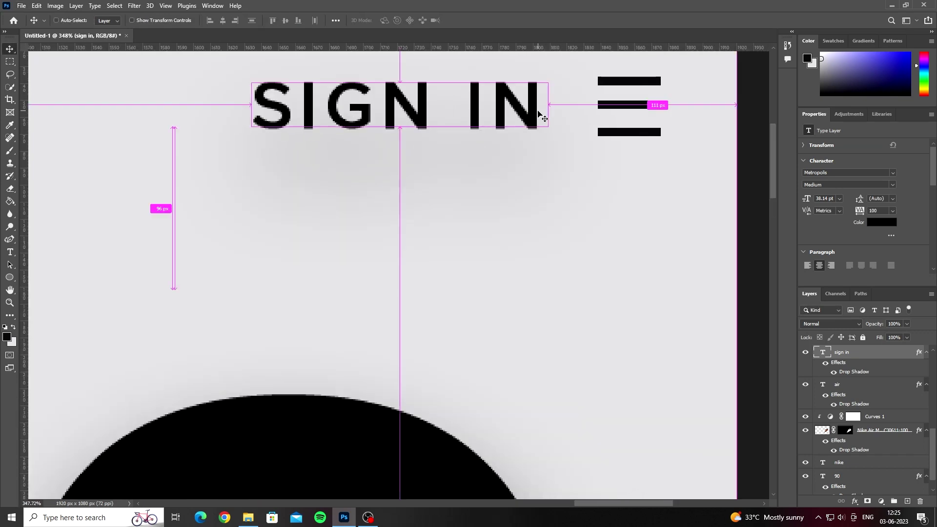
left_click_drag(251, 108, 410, 110)
key("Return")
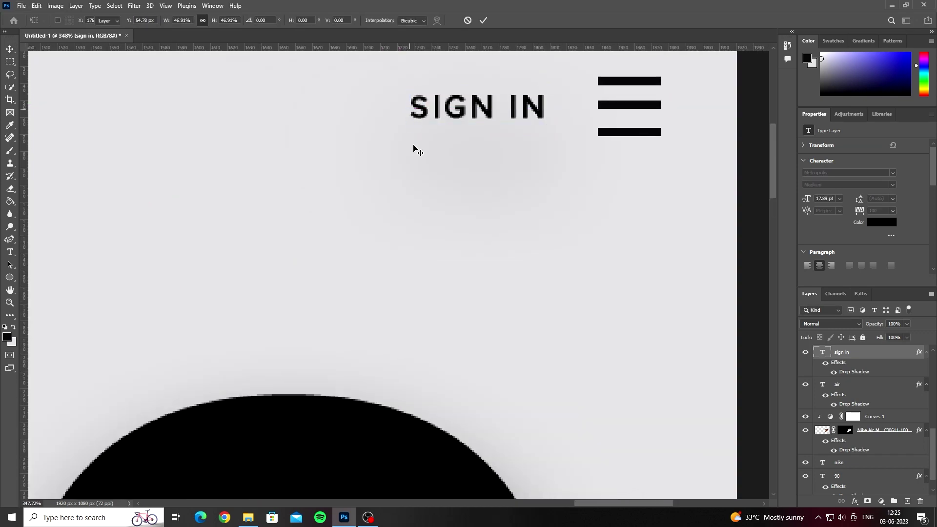
scroll(417, 148, "down", 12)
scroll(534, 146, "up", 3)
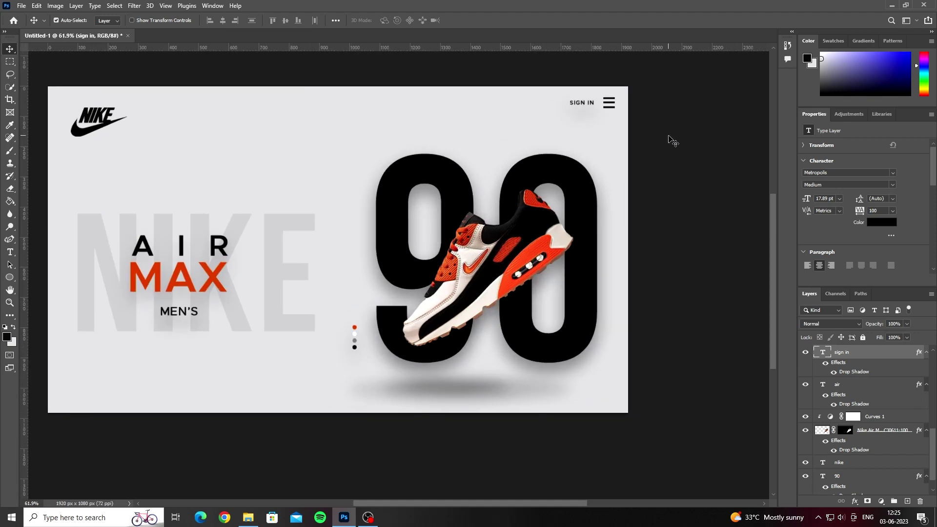
Step: Make the menu icon's bars narrower
scroll(611, 103, "up", 3)
scroll(613, 104, "up", 5)
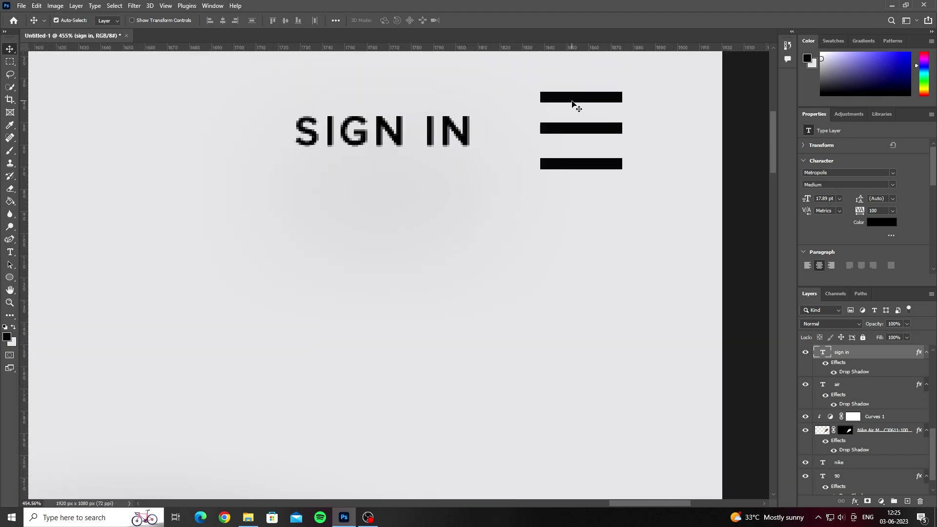
left_click(581, 134)
key("ctrl+t")
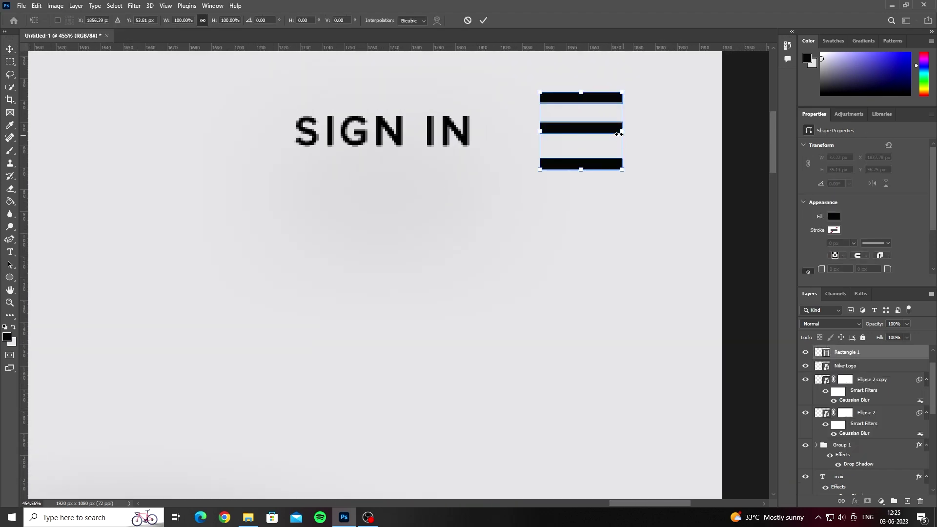
left_click_drag(622, 130, 597, 130)
key("Return")
Step: Duplicate a menu bar and nudge the bottom bar up slightly
scroll(596, 130, "down", 8)
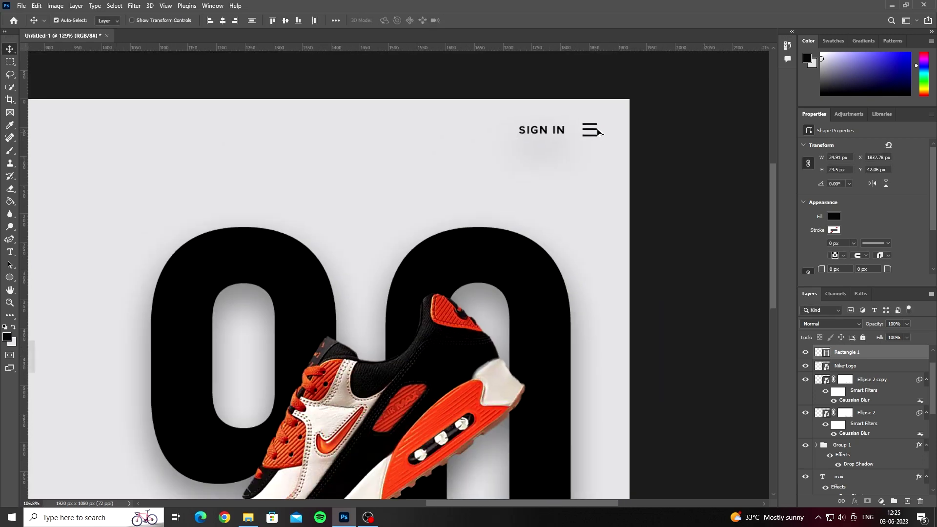
scroll(601, 146, "up", 4)
scroll(603, 156, "up", 5)
key("ctrl+j")
key("ctrl+j")
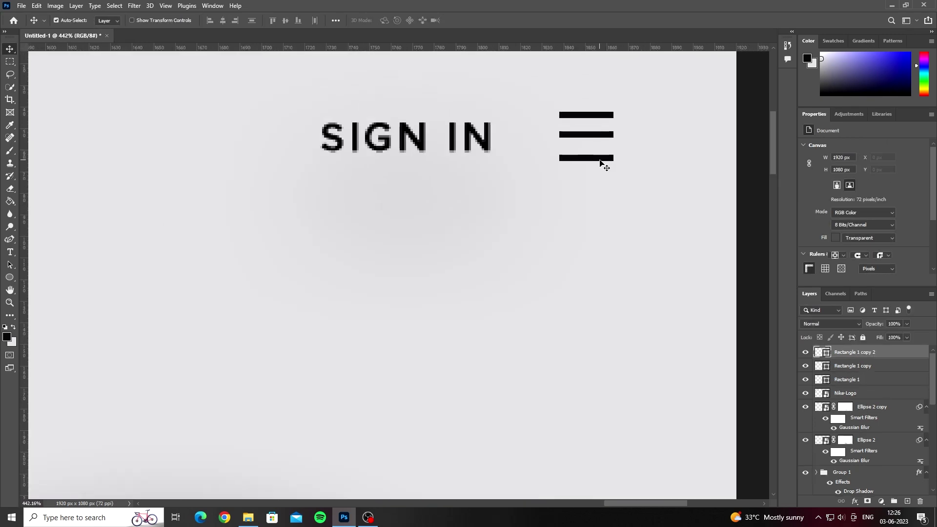
key("Up")
Step: Shrink all three menu bars and move the icon toward SIGN IN
left_click(848, 380, "shift")
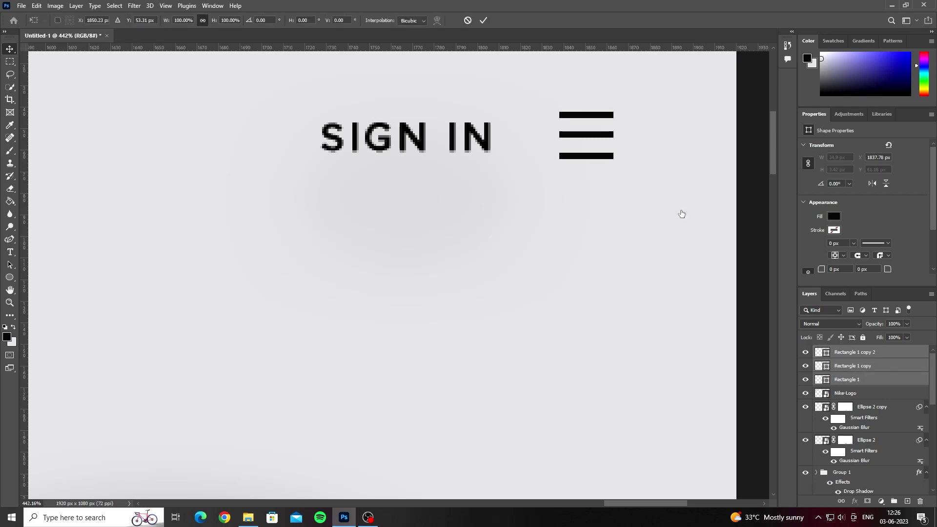
key("ctrl+t")
left_click_drag(613, 112, 551, 133)
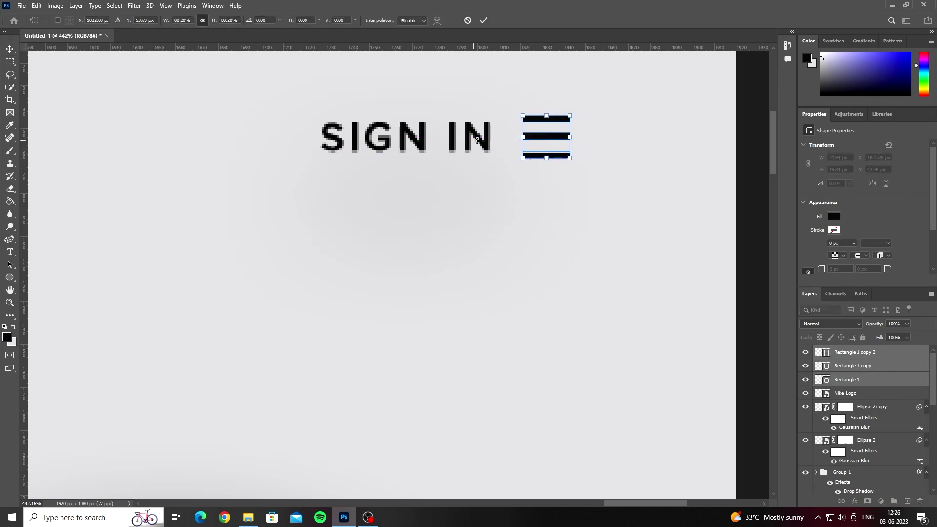
left_click(483, 20)
scroll(596, 265, "down", 8)
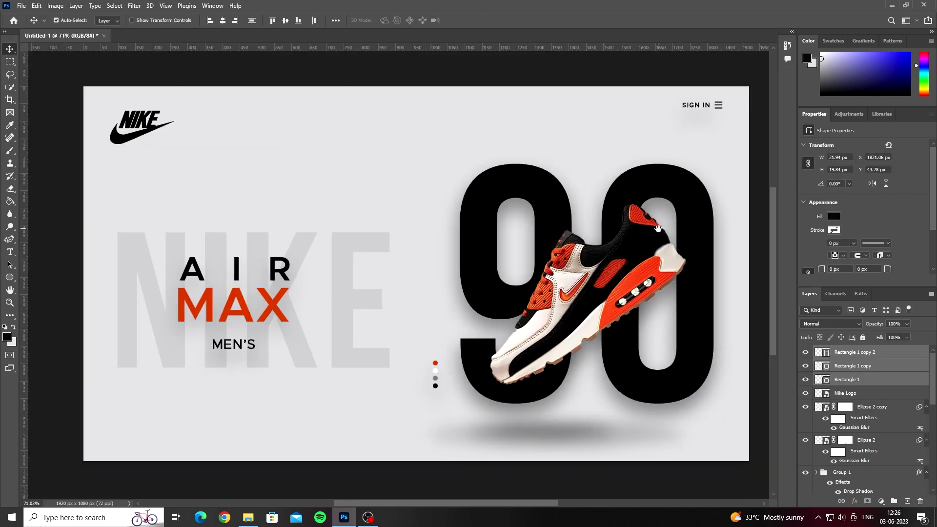
scroll(459, 142, "right", 5)
scroll(458, 143, "up", 5)
left_click(556, 92)
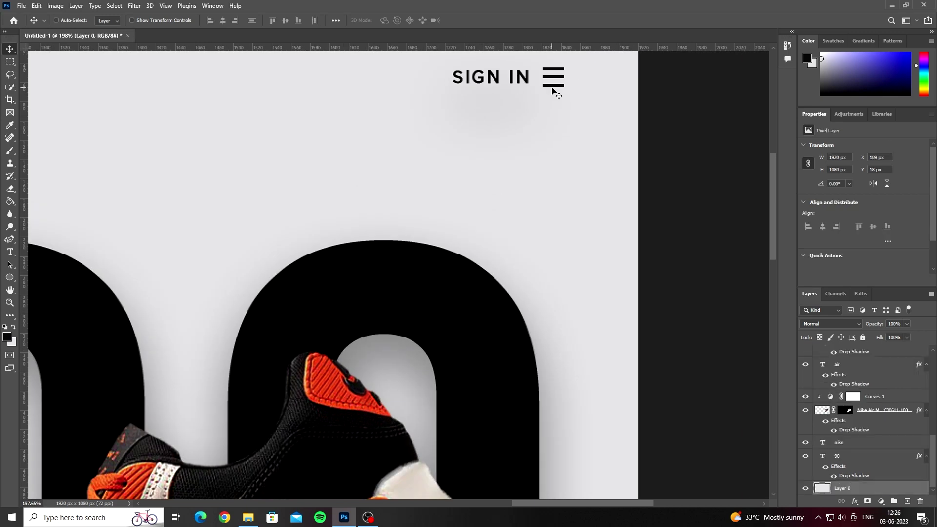
Step: Shift SIGN IN and the menu icon together slightly up and right
scroll(604, 345, "down", 3)
scroll(588, 331, "down", 3)
scroll(617, 263, "up", 5)
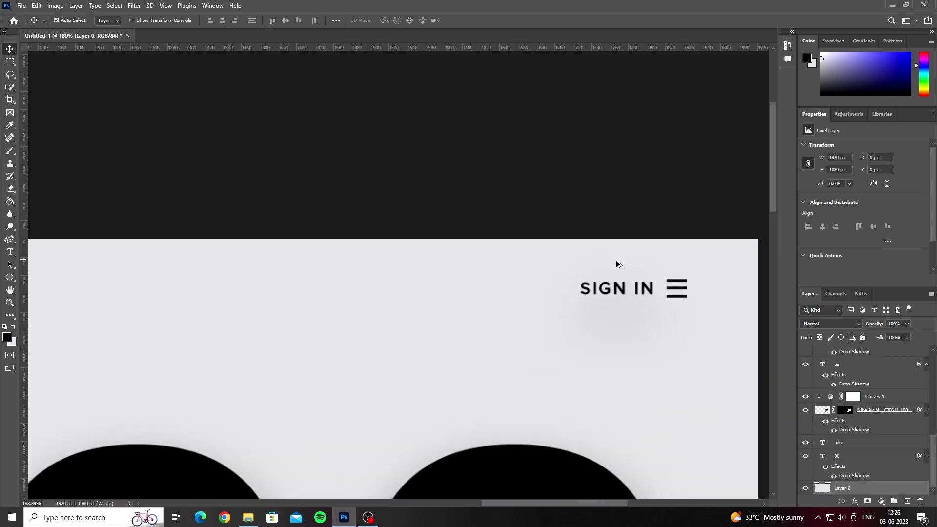
scroll(617, 264, "up", 2)
scroll(622, 354, "down", 1)
scroll(622, 354, "up", 2)
mouse_move(390, 232)
left_mouse_down()
mouse_move(606, 296)
mouse_move(637, 259)
mouse_move(651, 262)
left_mouse_up()
key("Right")
key("Right")
key("Right")
key("Right")
key("Right")
key("ctrl+t")
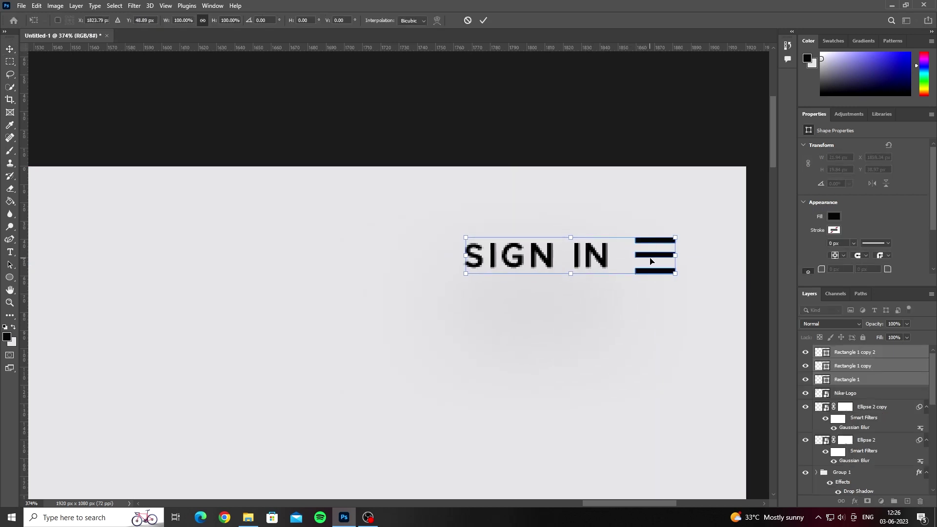
key("Return")
Step: Copy the MEN'S line downward below the original
key("ctrl+0")
scroll(654, 263, "down", 2)
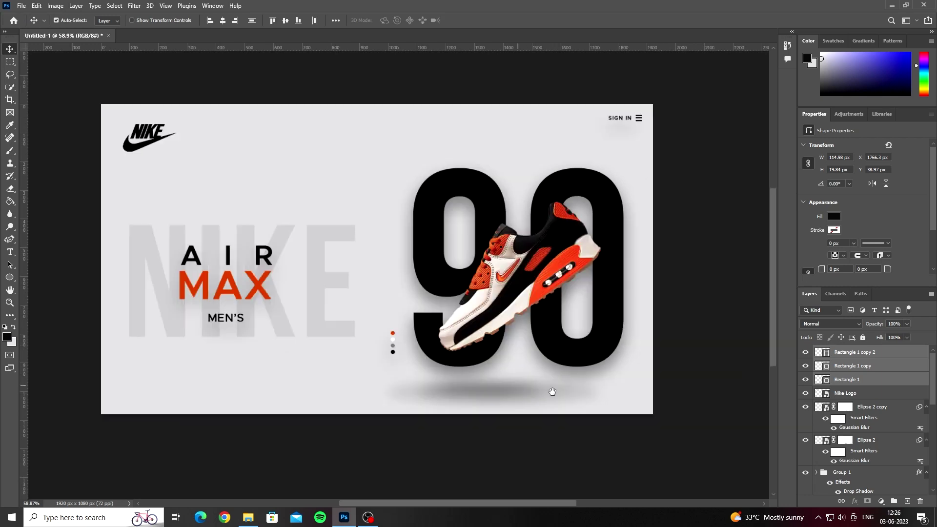
left_click(713, 328)
scroll(213, 335, "up", 4)
scroll(251, 266, "down", 1)
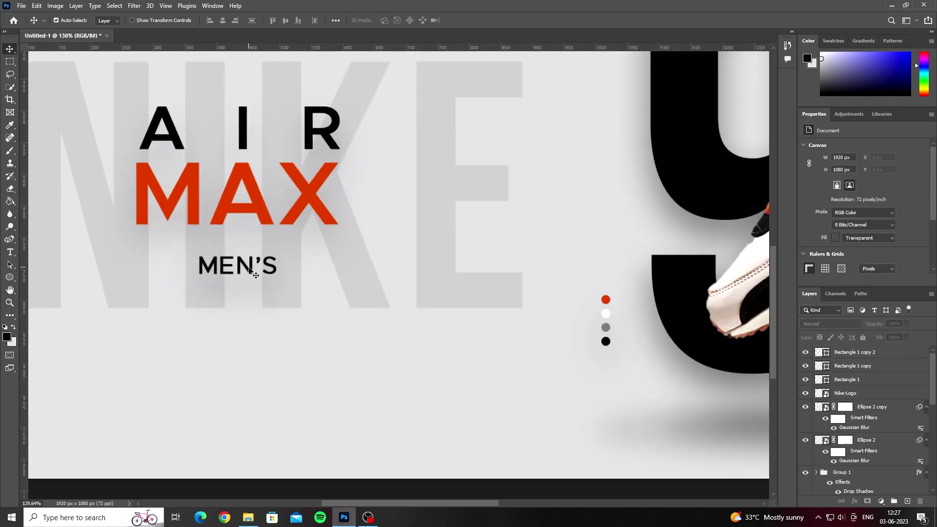
left_click_drag(242, 272, 240, 365)
Step: Replace the MEN'S copy with the pasted tagline 'Originally designed for performance running'
left_click_drag(382, 312, 391, 311)
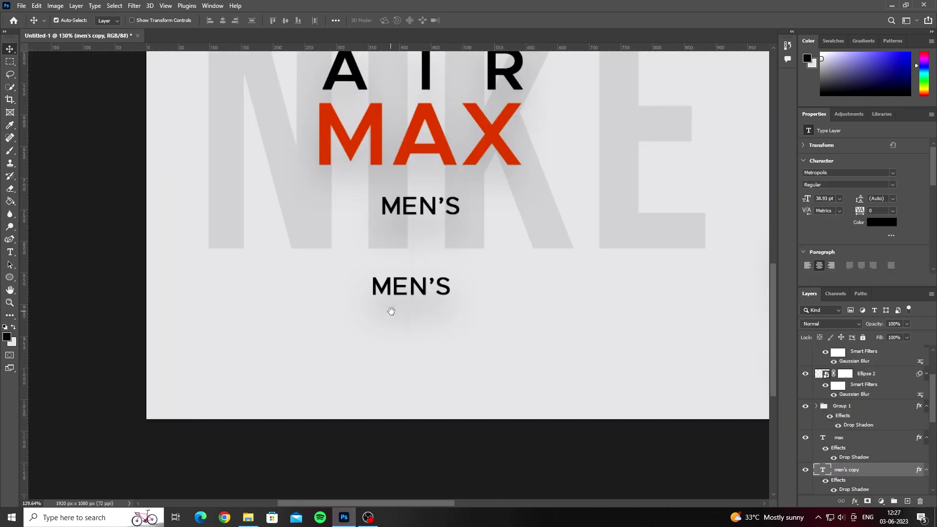
double_click(406, 293)
key("ctrl+v")
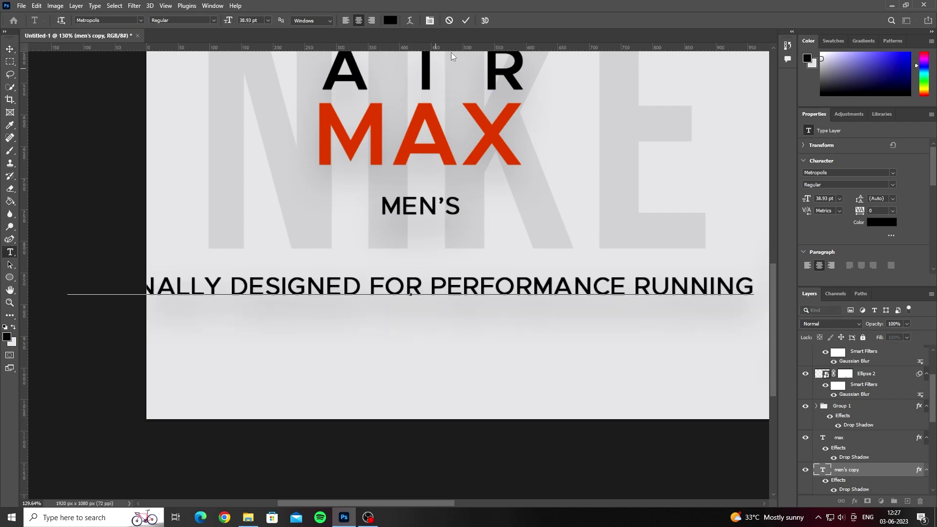
key("ctrl+Return")
Step: Scale the tagline to about 63% and position it under MEN'S
key("ctrl+t")
left_click_drag(410, 299, 412, 295)
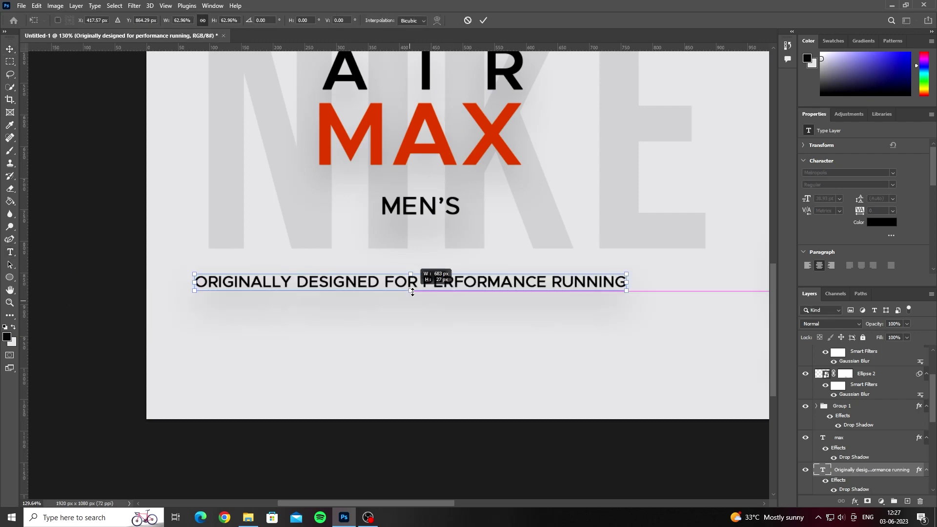
mouse_move(565, 323)
left_mouse_down()
mouse_move(379, 316)
mouse_move(353, 293)
left_mouse_up()
scroll(378, 316, "down", 3)
key("Return")
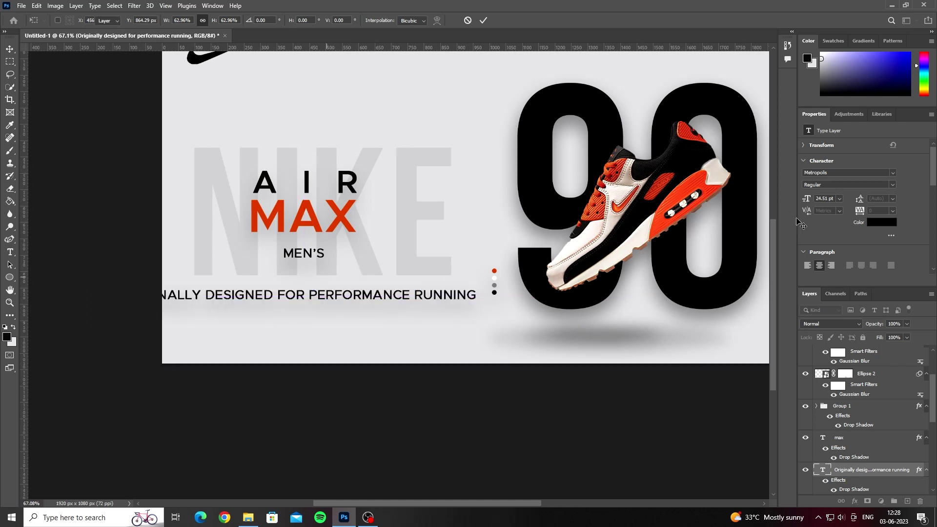
scroll(808, 227, "down", 2)
key("Return")
scroll(807, 225, "down", 1)
scroll(245, 299, "up", 2)
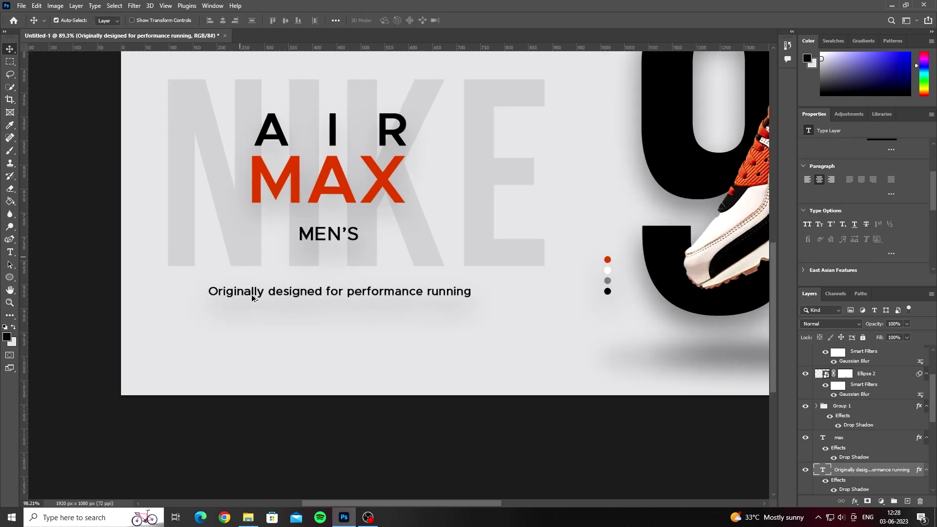
Step: Center the tagline beneath MEN'S and enlarge it somewhat
left_click_drag(290, 294, 252, 294)
key("ctrl+t")
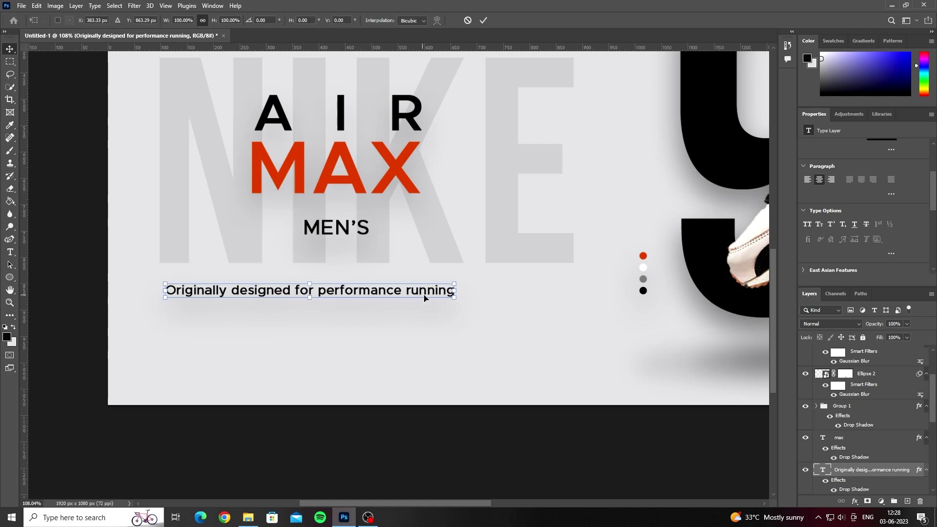
left_click_drag(457, 291, 576, 290)
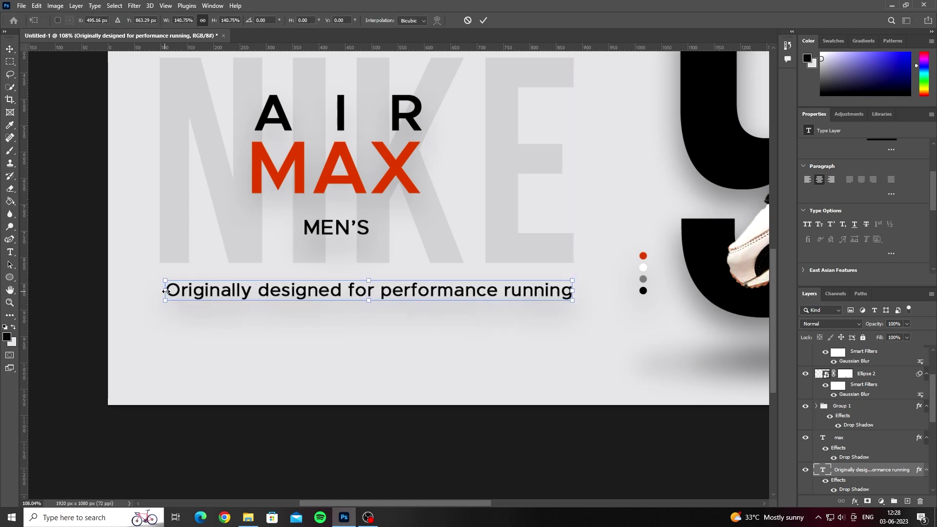
left_click_drag(166, 290, 163, 295)
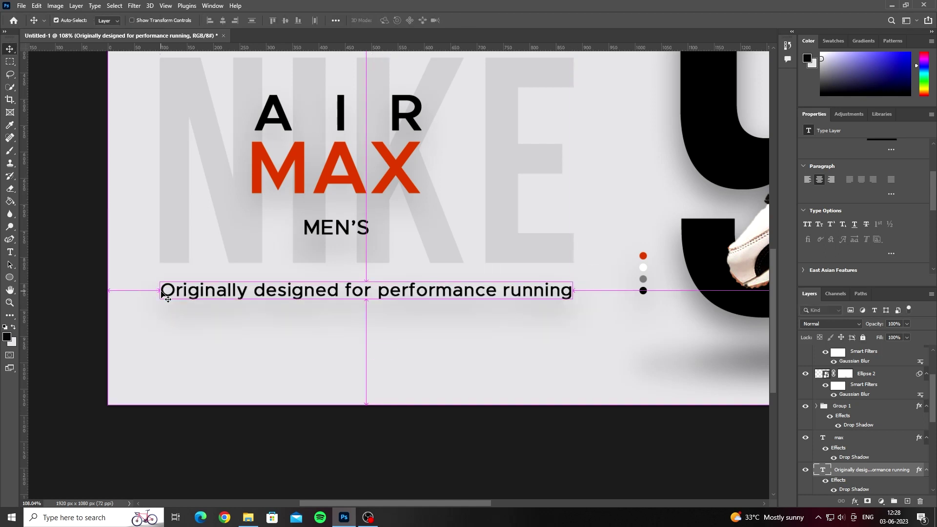
key("Return")
scroll(163, 293, "down", 5)
scroll(247, 297, "up", 5)
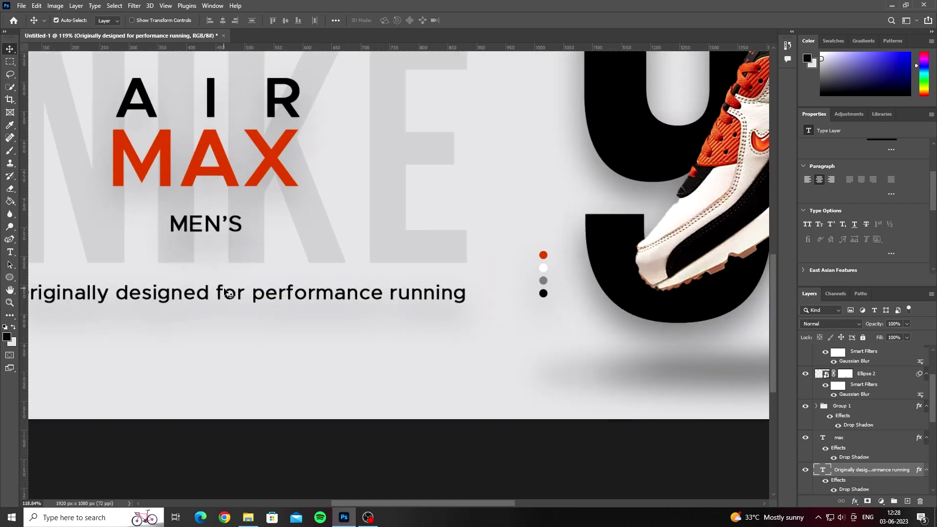
Step: Scale the tagline down to about 89% for its final size
key("ctrl+t")
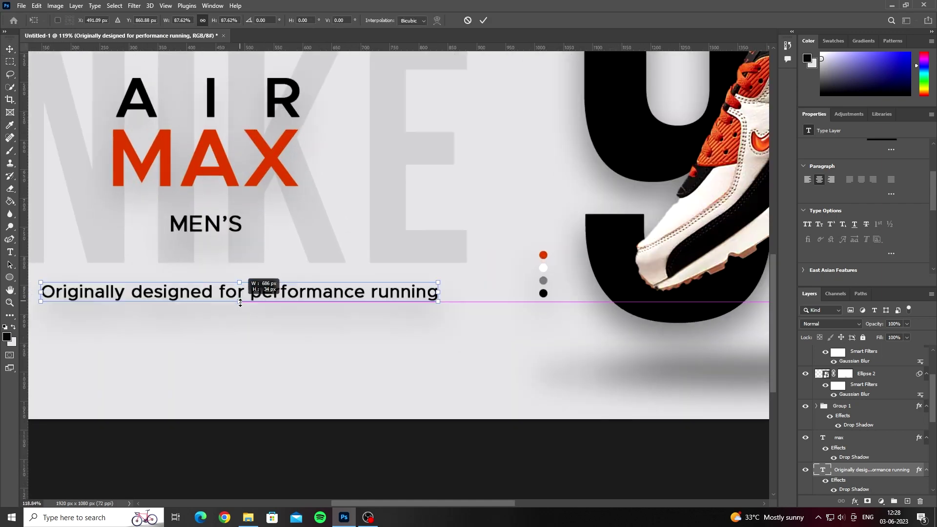
left_click_drag(240, 304, 239, 305)
scroll(234, 336, "down", 3)
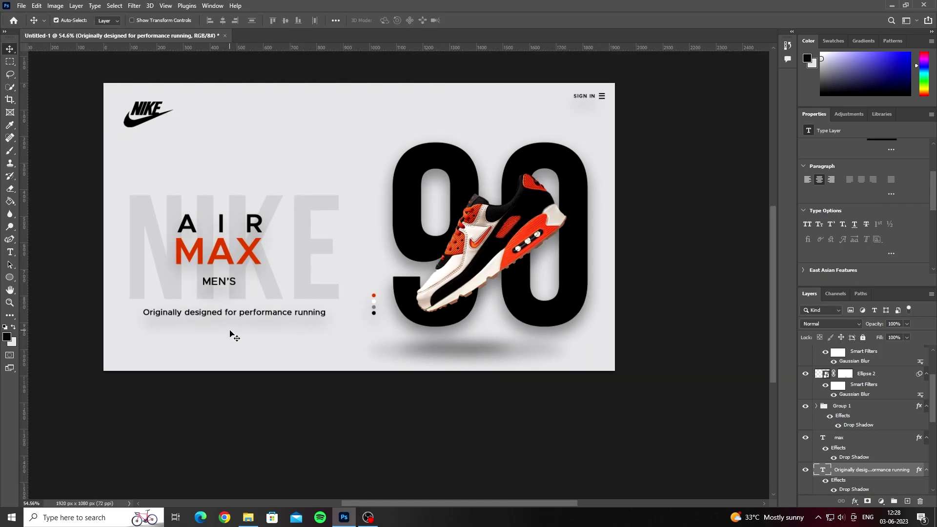
scroll(233, 336, "up", 1)
left_click_drag(239, 298, 239, 300)
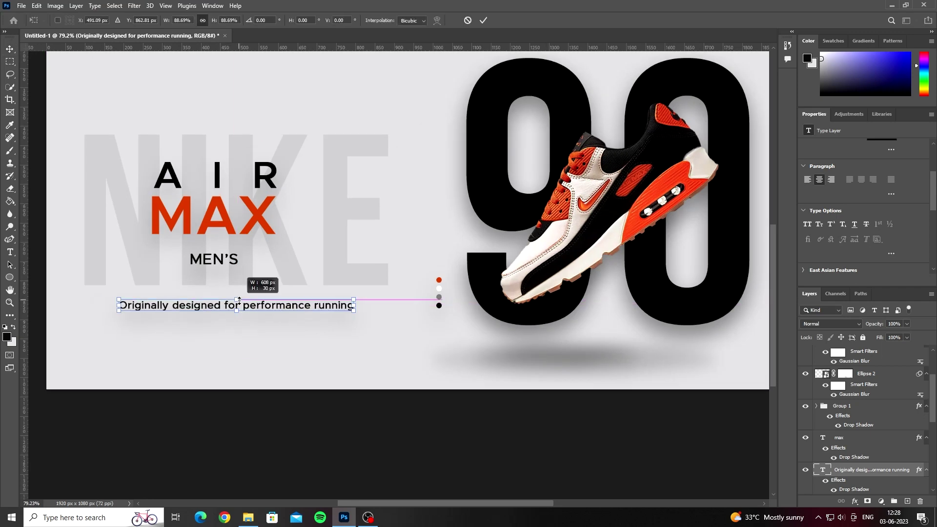
key("Return")
scroll(392, 296, "down", 1)
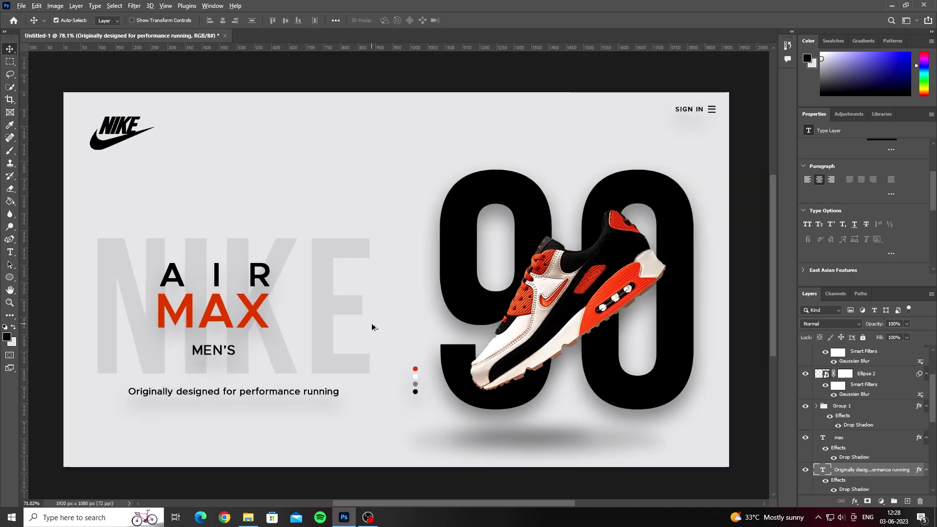
scroll(372, 324, "down", 2)
scroll(337, 325, "up", 1)
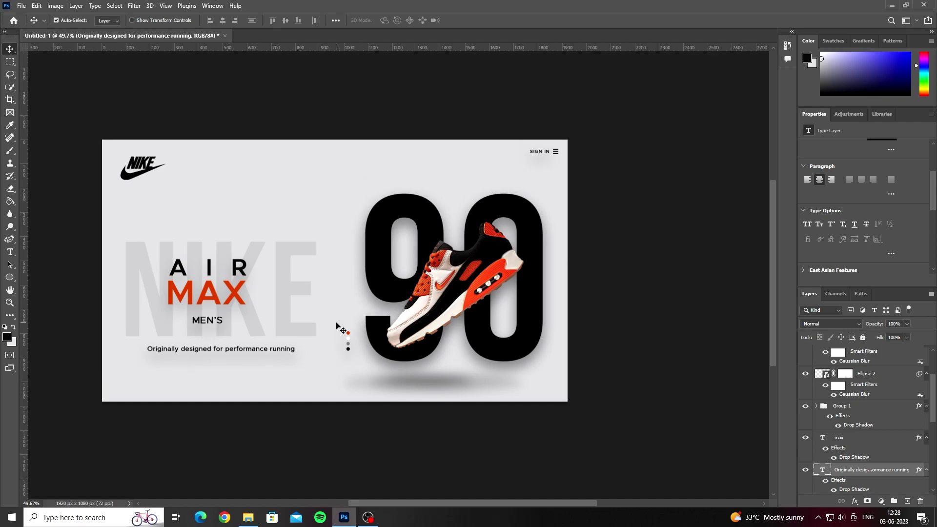
scroll(207, 266, "up", 2)
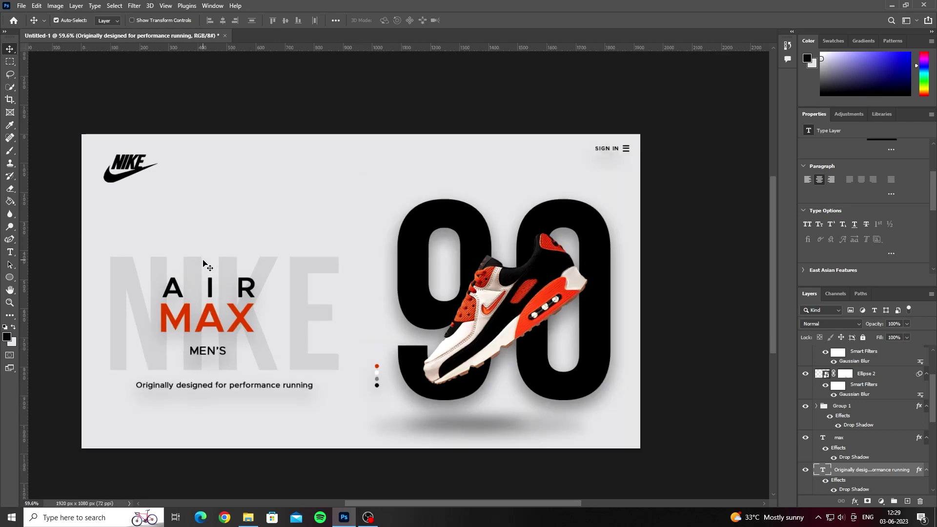
scroll(207, 266, "up", 2)
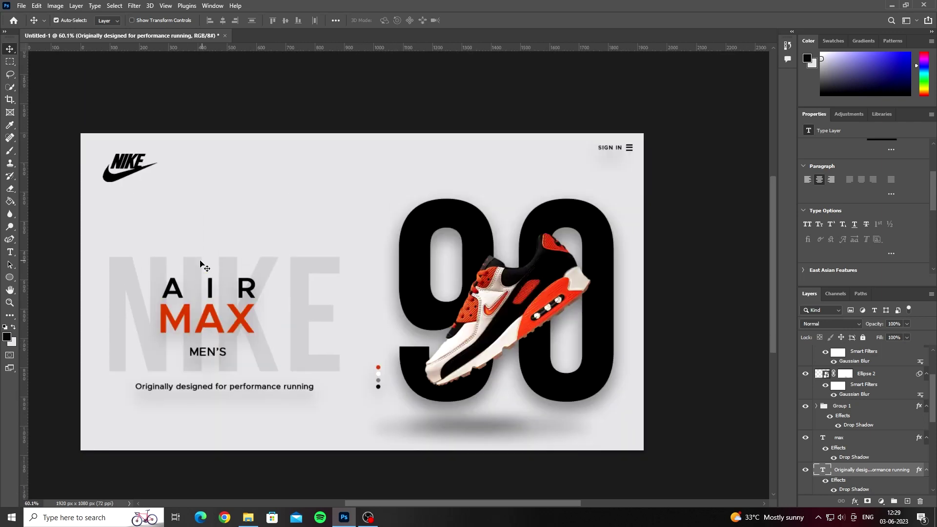
scroll(207, 265, "up", 3)
scroll(209, 266, "up", 2)
Step: Type the designer's name as a new text line above AIR MAX
left_click(9, 252)
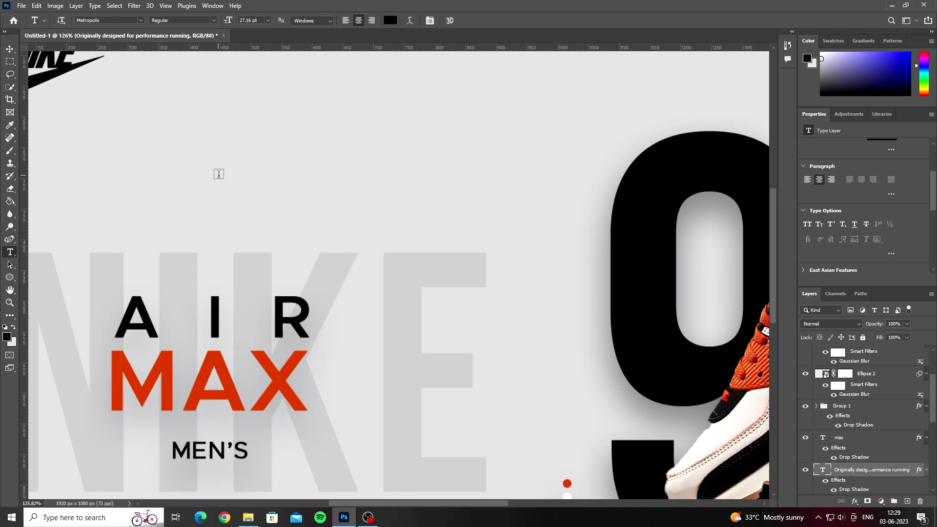
left_click(219, 175)
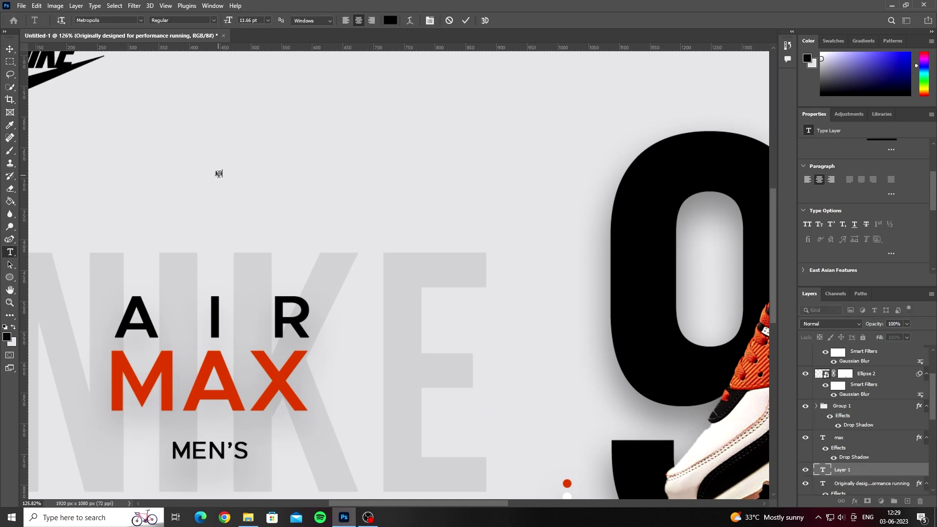
type("Hif ain")
key("ctrl+Return")
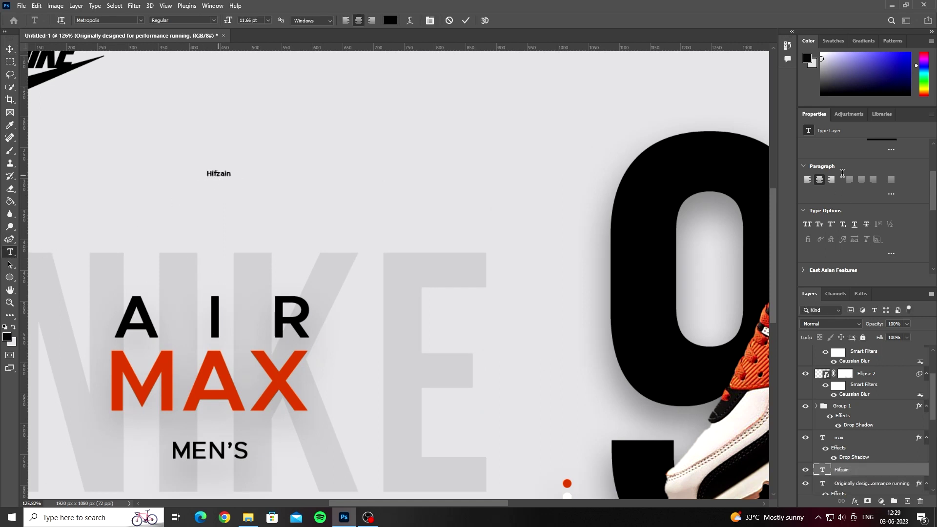
scroll(843, 173, "up", 3)
Step: Set the name's font to Holligate Signature Demo after trying Amsterdam
left_click(893, 173)
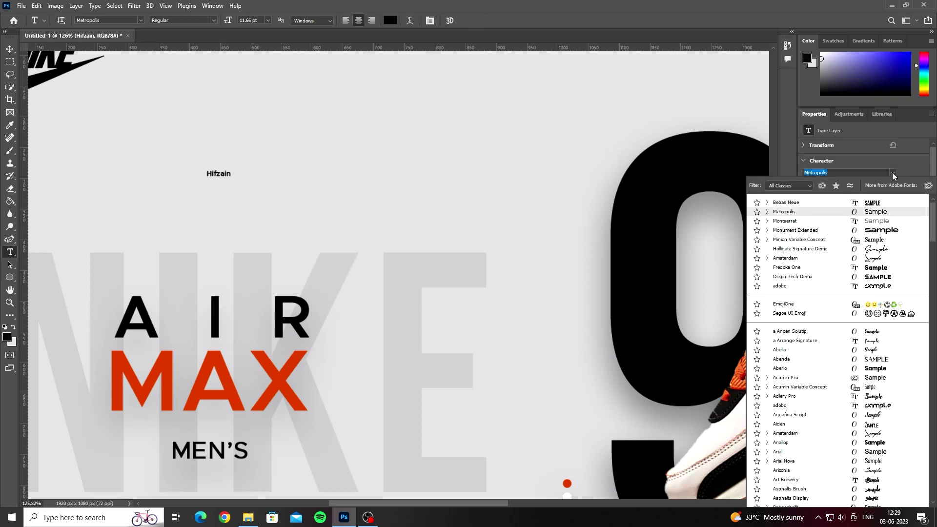
left_click(875, 259)
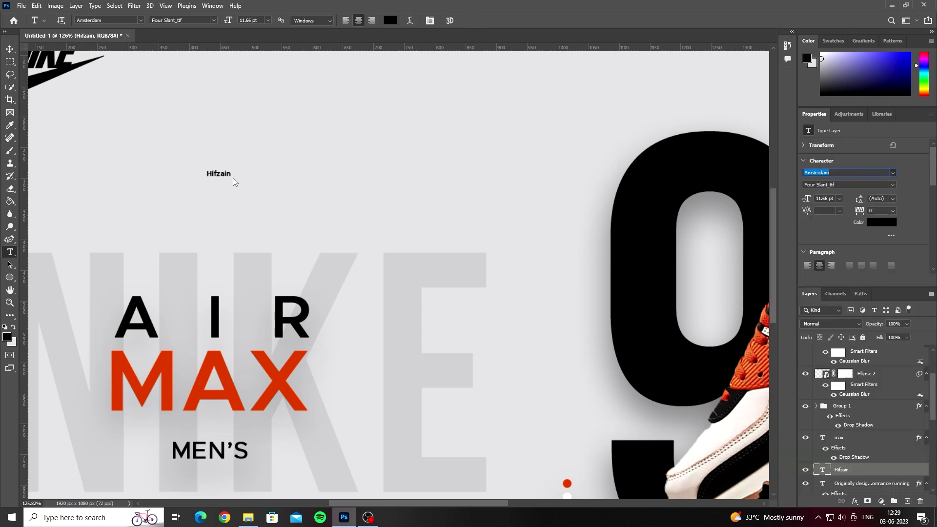
left_click(893, 174)
left_click(870, 260)
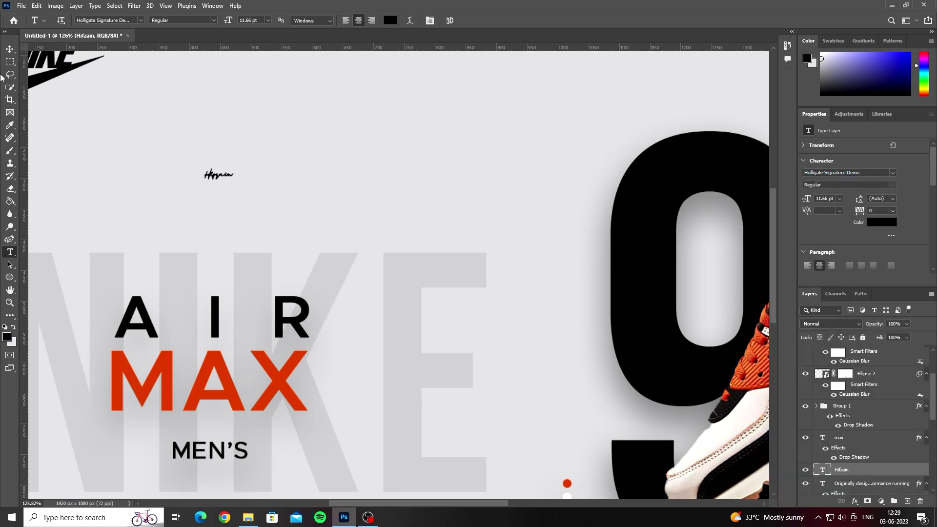
left_click(9, 48)
scroll(310, 200, "down", 2)
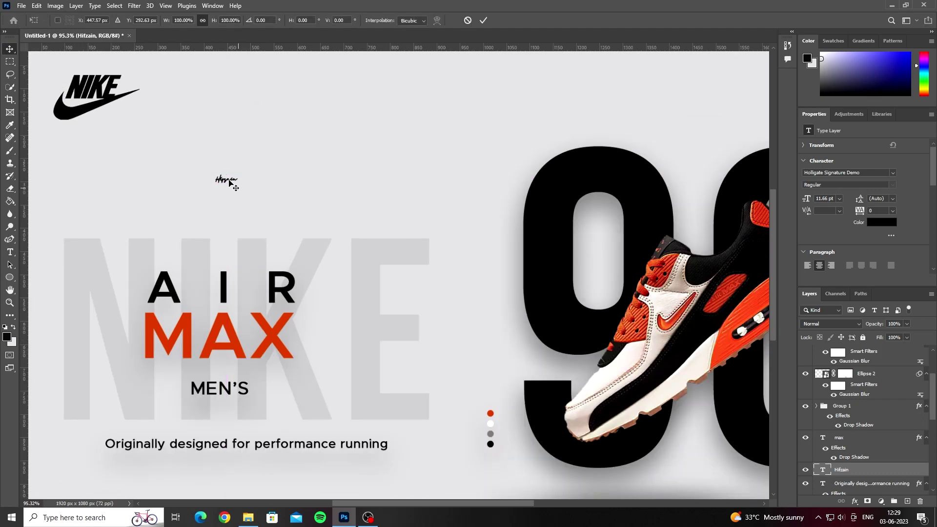
Step: Enlarge the signature to about 323% and move it under the tagline
key("ctrl+t")
left_click_drag(230, 177, 292, 482)
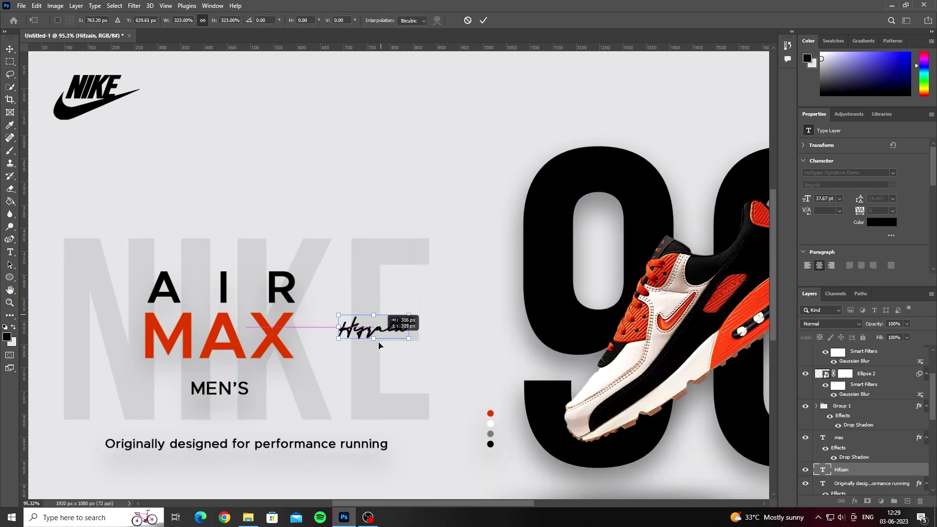
scroll(293, 482, "down", 1)
scroll(203, 351, "down", 2)
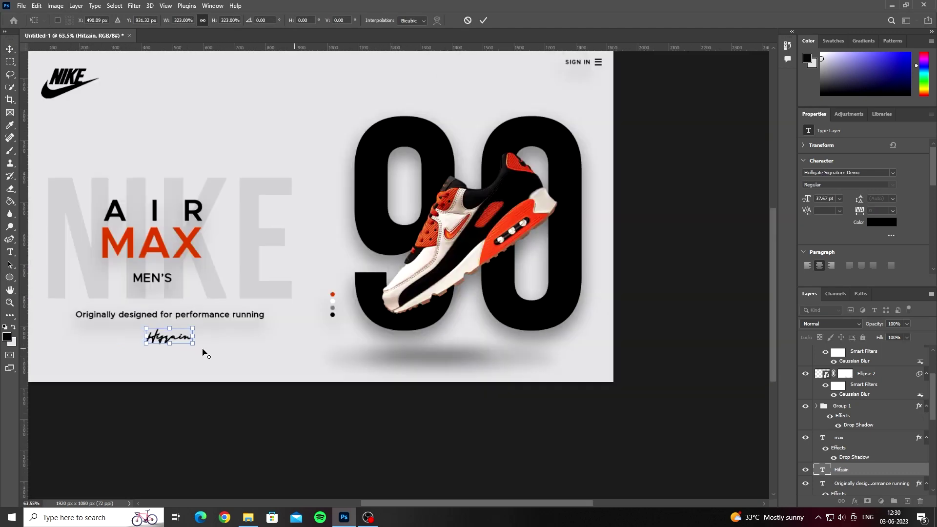
scroll(203, 351, "down", 1)
mouse_move(201, 345)
left_mouse_down()
mouse_move(522, 360)
mouse_move(179, 346)
left_mouse_up()
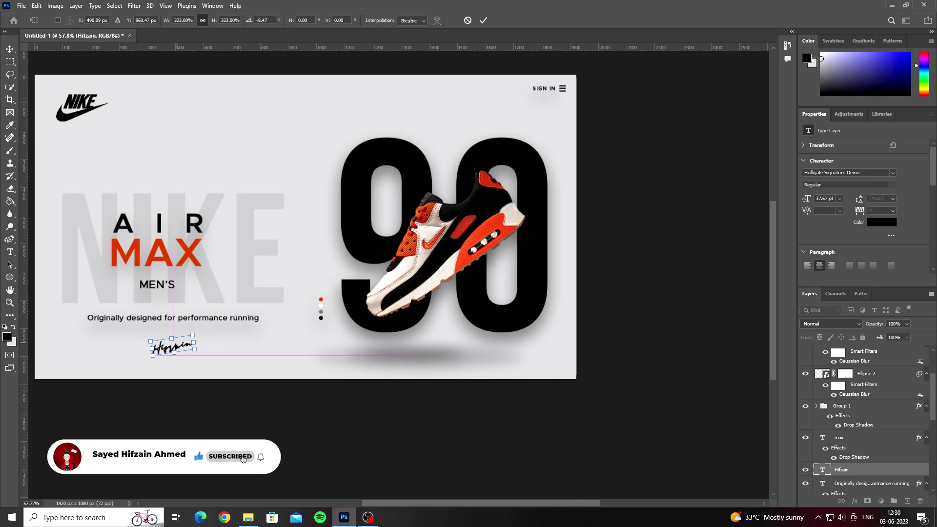
Step: Tilt the signature to about -3.5°, shrink it slightly, and commit the transform
scroll(205, 352, "up", 1)
scroll(254, 359, "up", 1)
scroll(302, 355, "up", 1)
left_click_drag(331, 351, 331, 355)
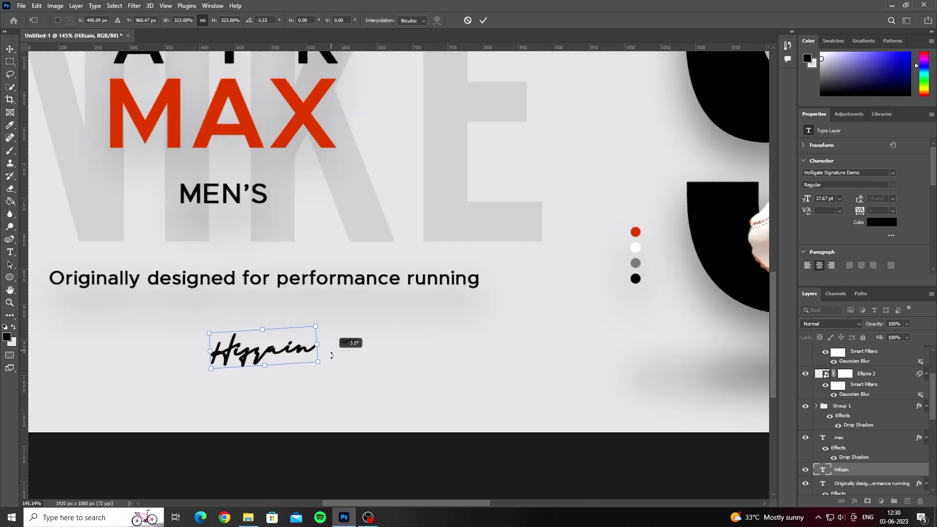
left_click_drag(265, 364, 269, 334)
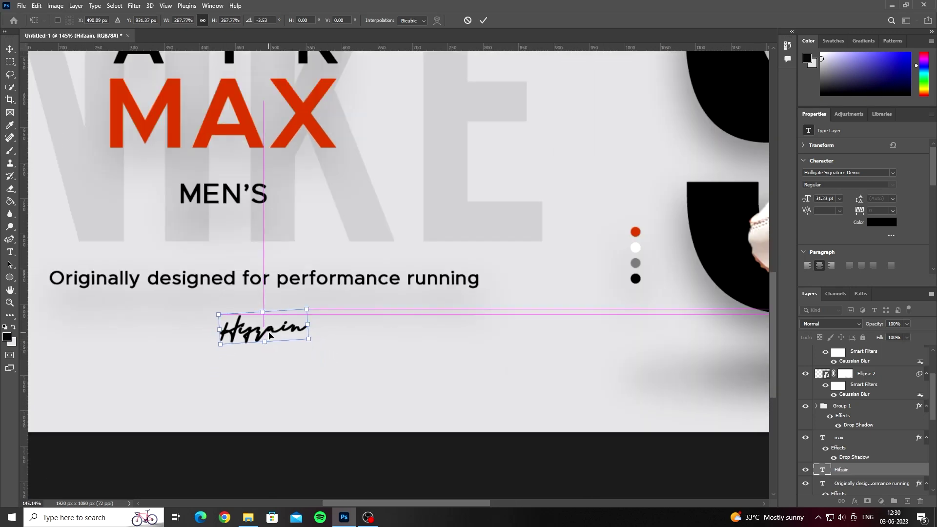
key("Return")
scroll(264, 352, "down", 3)
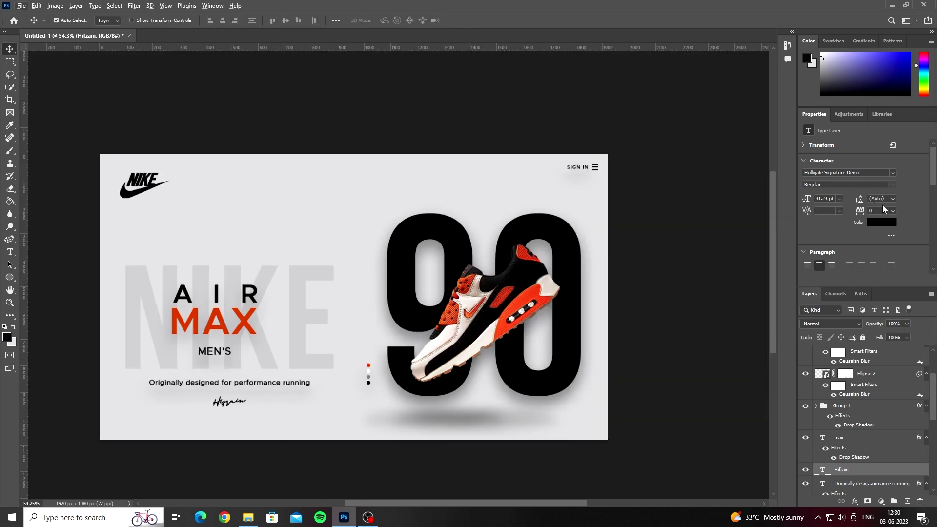
scroll(218, 371, "down", 1)
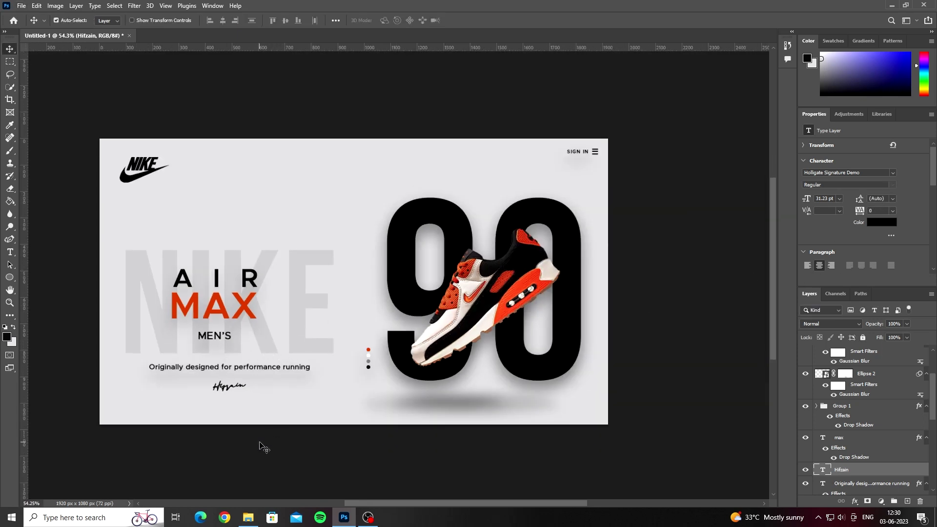
Step: Try moving the NIKE logo toward the centre-left, then undo it back to top-left
left_click_drag(144, 166, 221, 221)
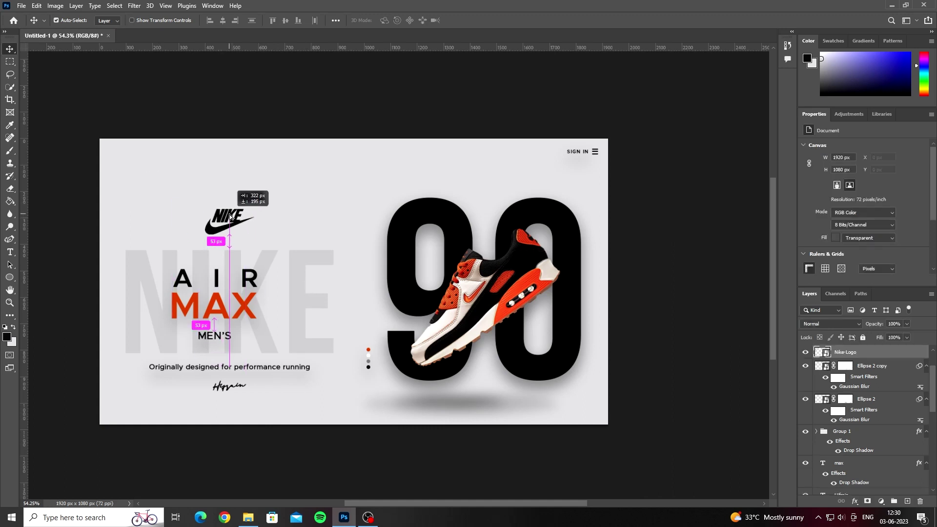
key("ctrl+z")
scroll(293, 293, "down", 1)
Step: Select the 90, shoe, AIR MAX, tagline and signature layers and nudge them up with Shift+Up
mouse_move(138, 244)
left_mouse_down()
mouse_move(337, 319)
mouse_move(534, 430)
left_mouse_up()
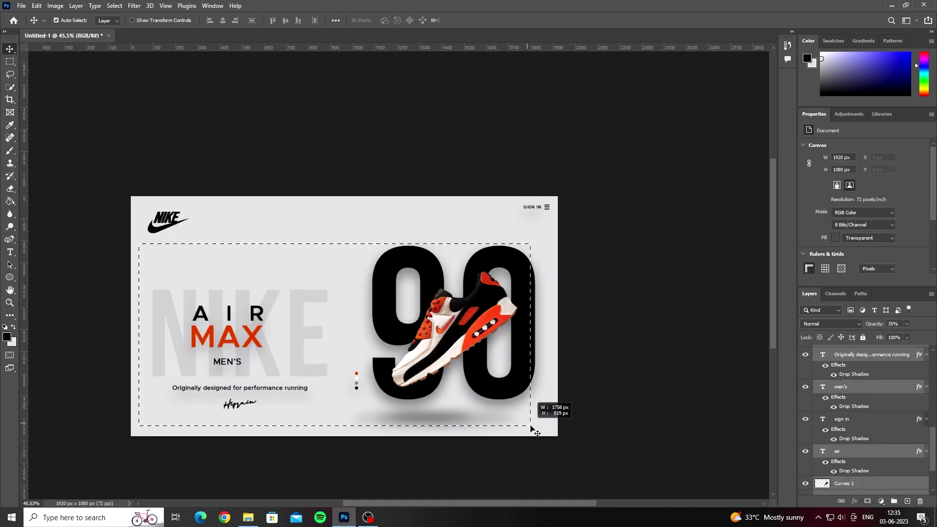
key("ctrl+t")
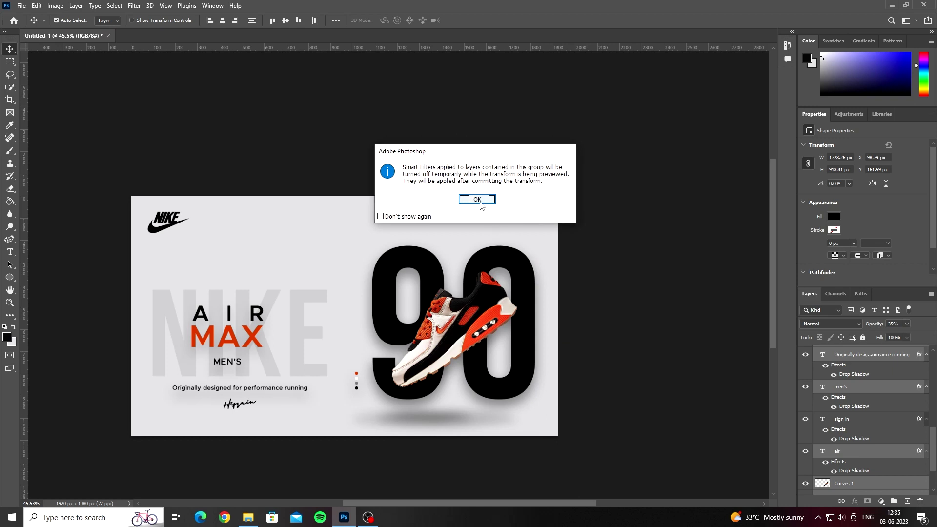
left_click(478, 200)
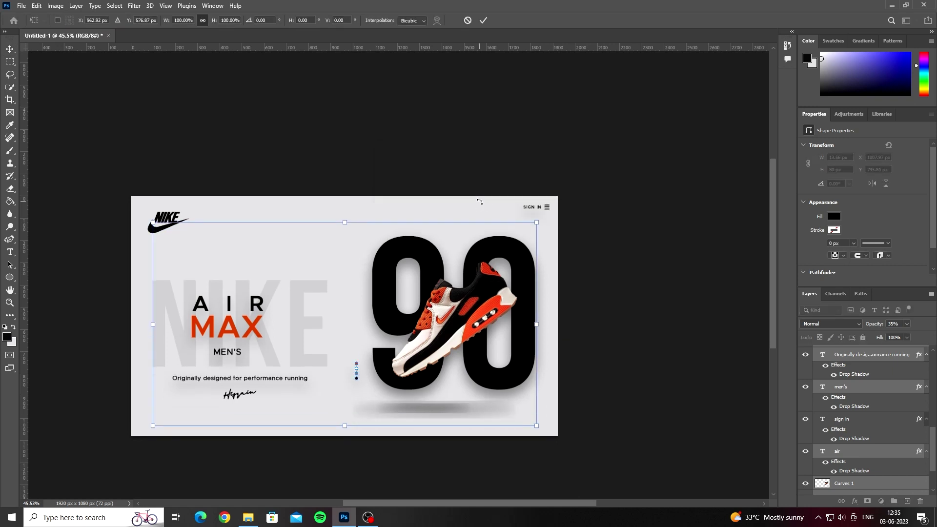
key("shift+Up")
key("shift+Up")
key("shift+Up")
key("Return")
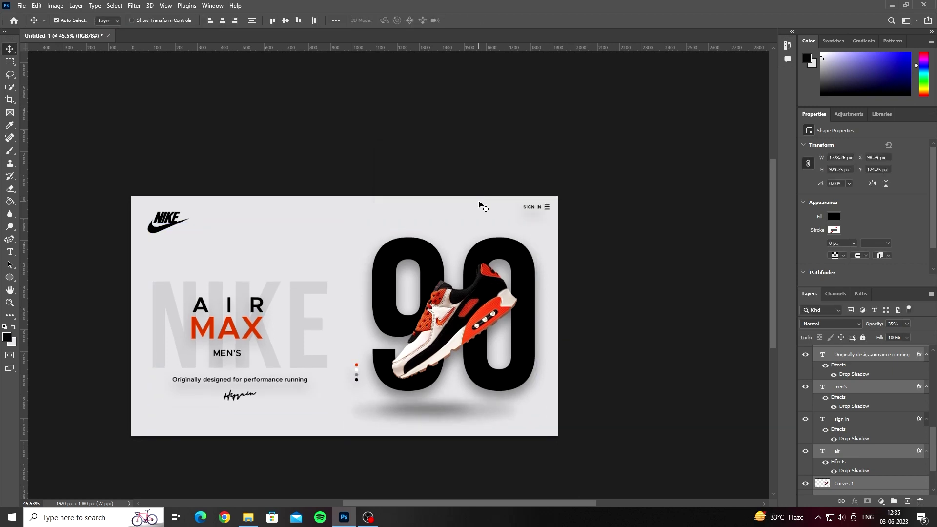
left_click(651, 296)
scroll(650, 295, "down", 1)
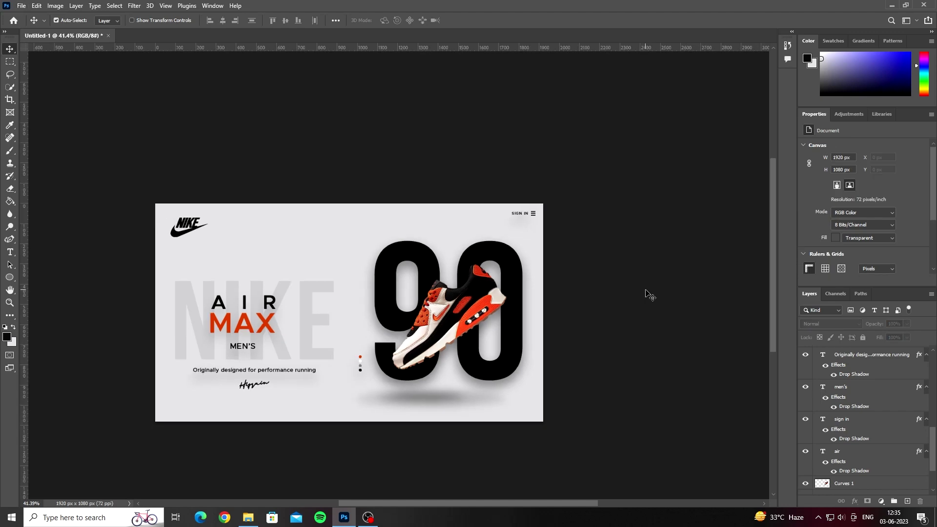
scroll(651, 295, "up", 1)
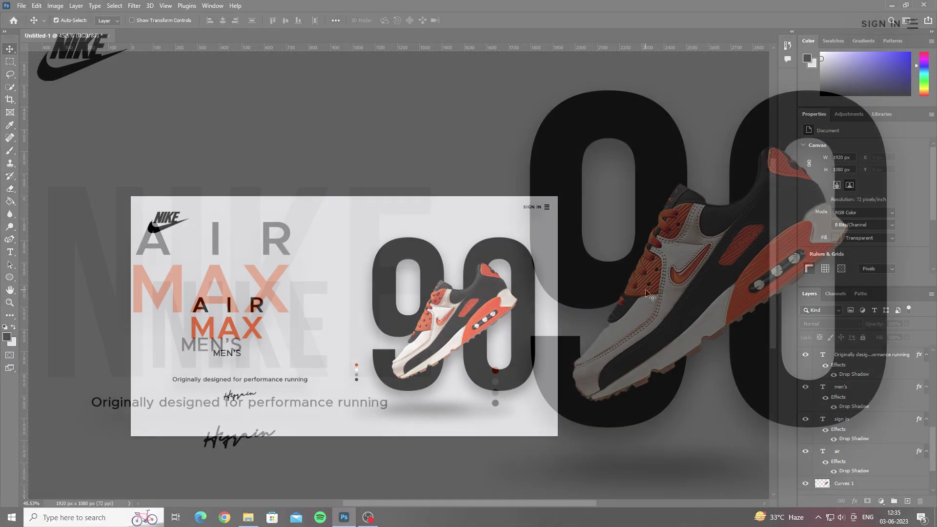